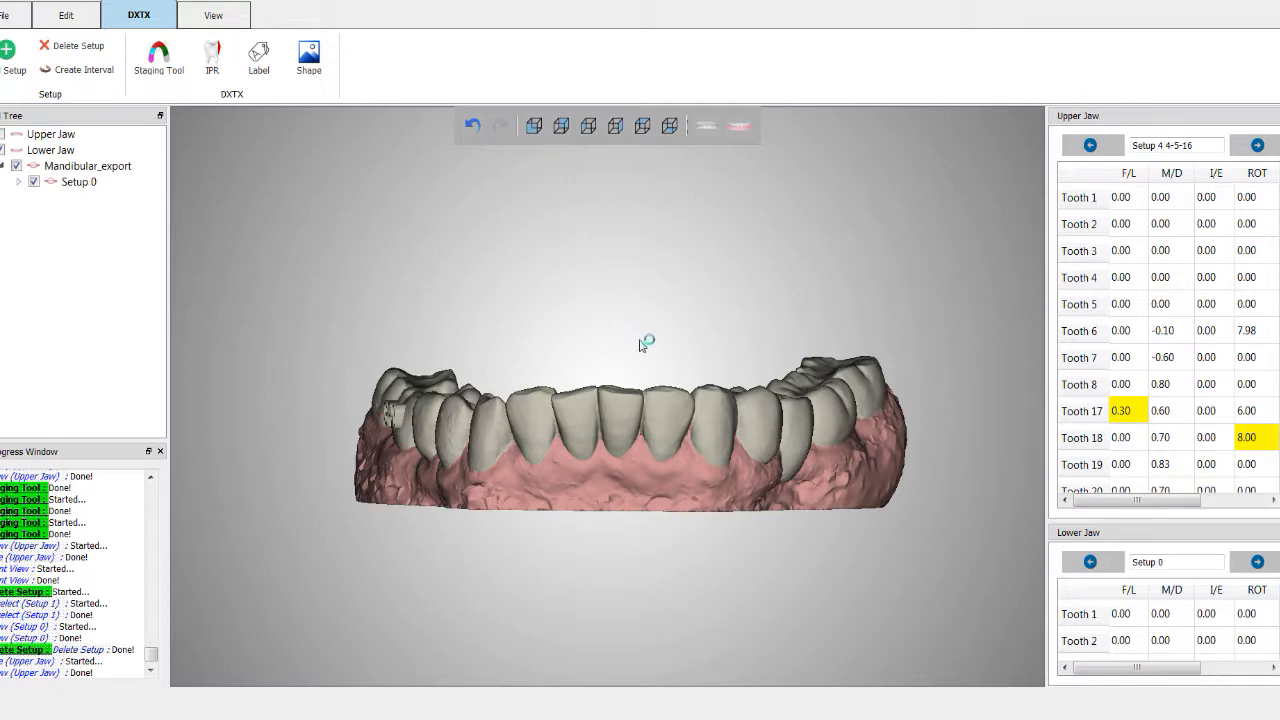
Step: Show the upper jaw and orbit the view to look down onto the dental arch
drag(659, 345, 652, 338)
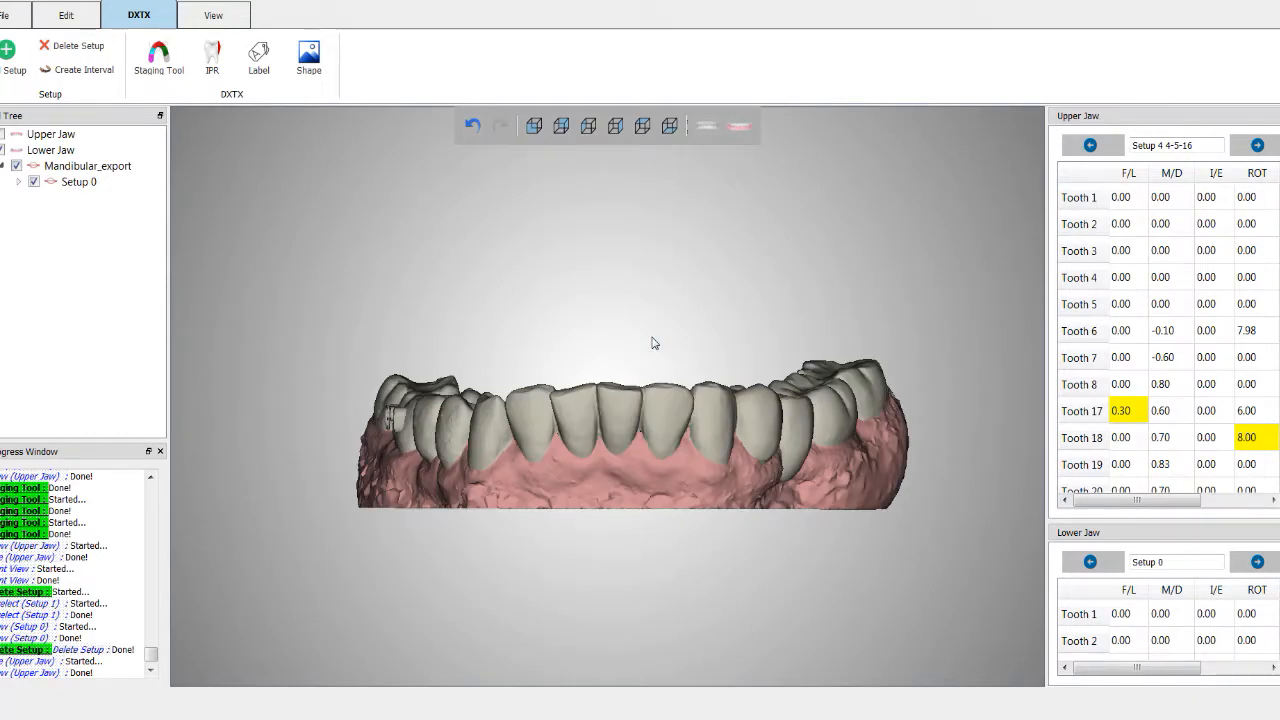
click(706, 128)
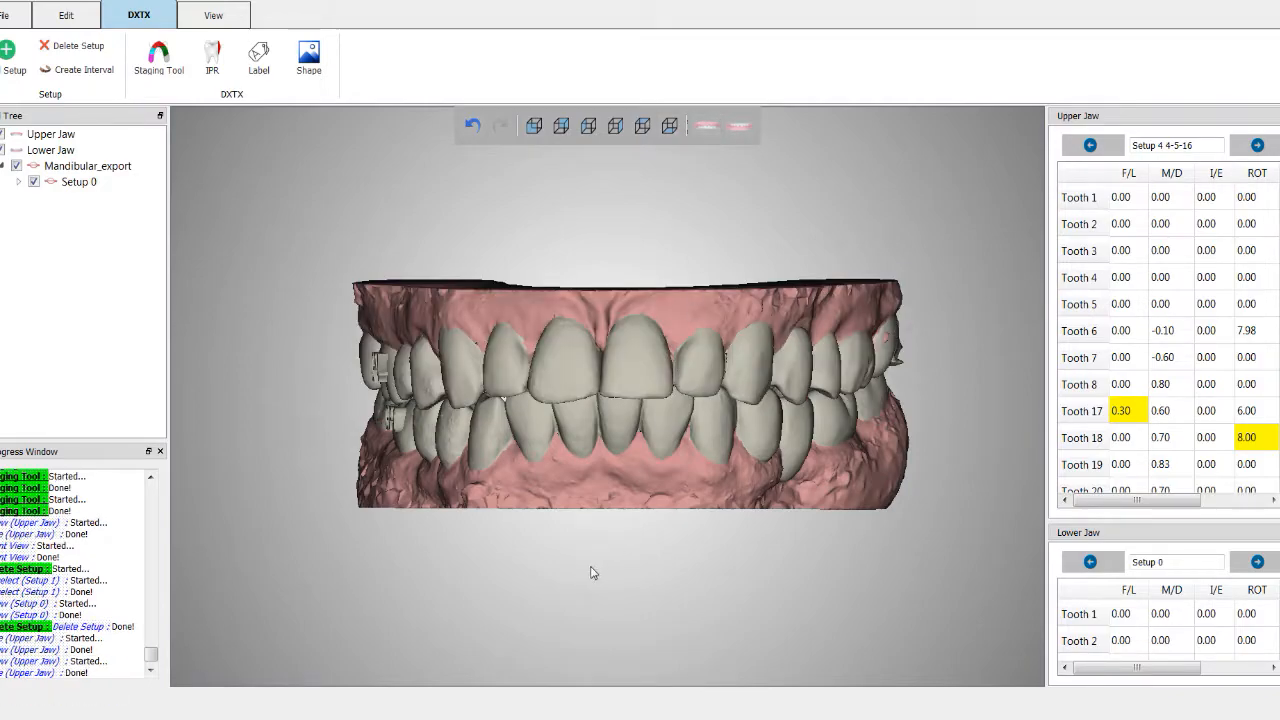
drag(582, 600, 632, 262)
mouse_move(556, 565)
mouse_down()
mouse_move(573, 529)
mouse_move(570, 540)
mouse_move(609, 554)
mouse_move(615, 610)
mouse_up()
scroll(586, 523, up, 3)
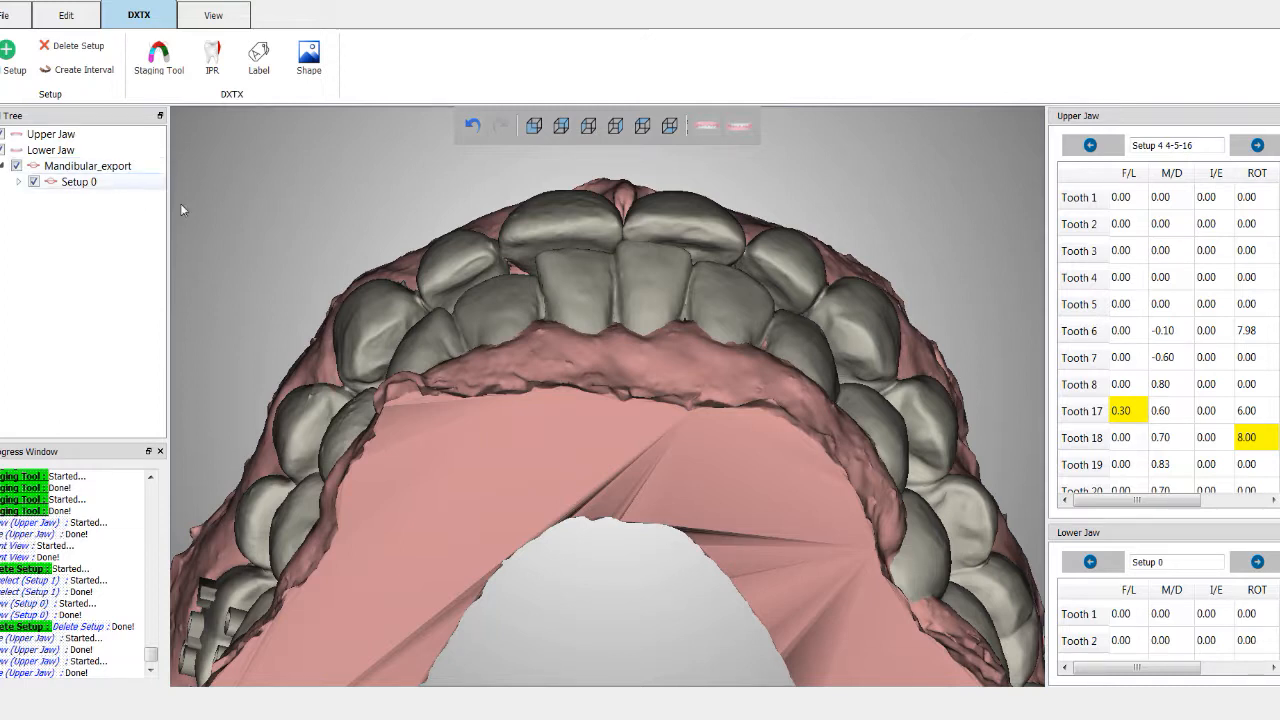
Step: Add a new setup for the lower jaw
click(10, 70)
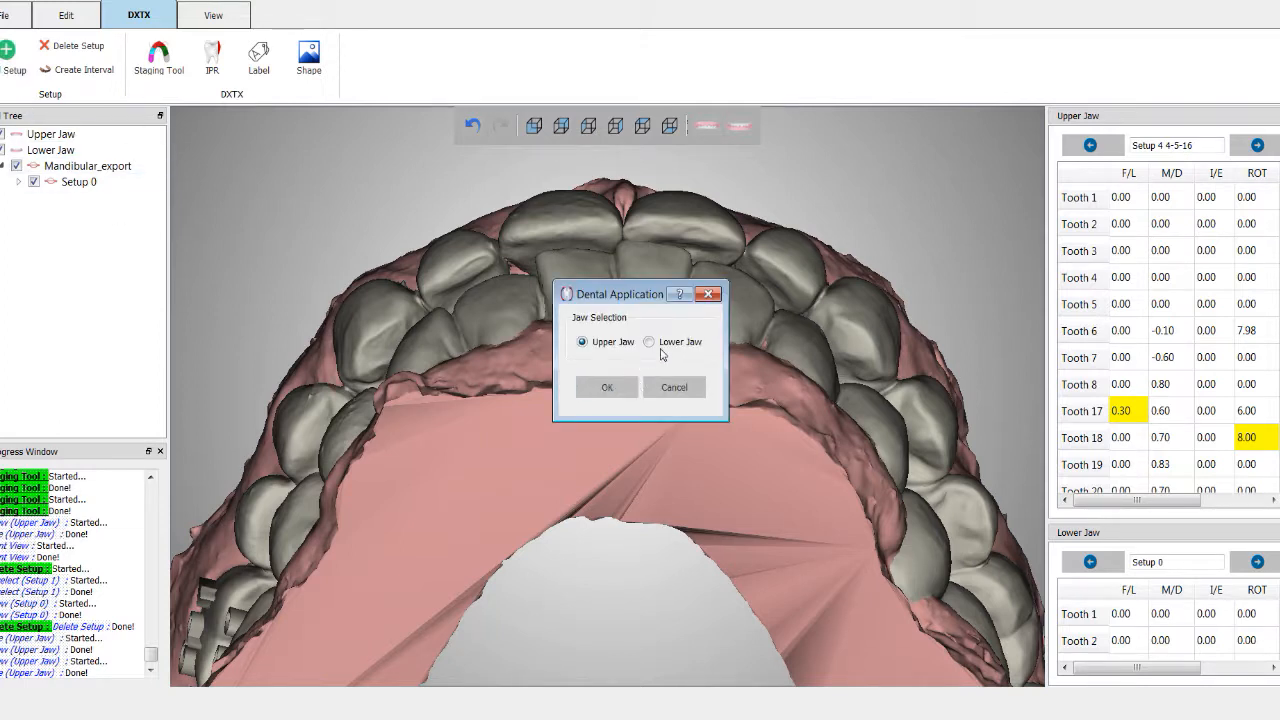
click(649, 343)
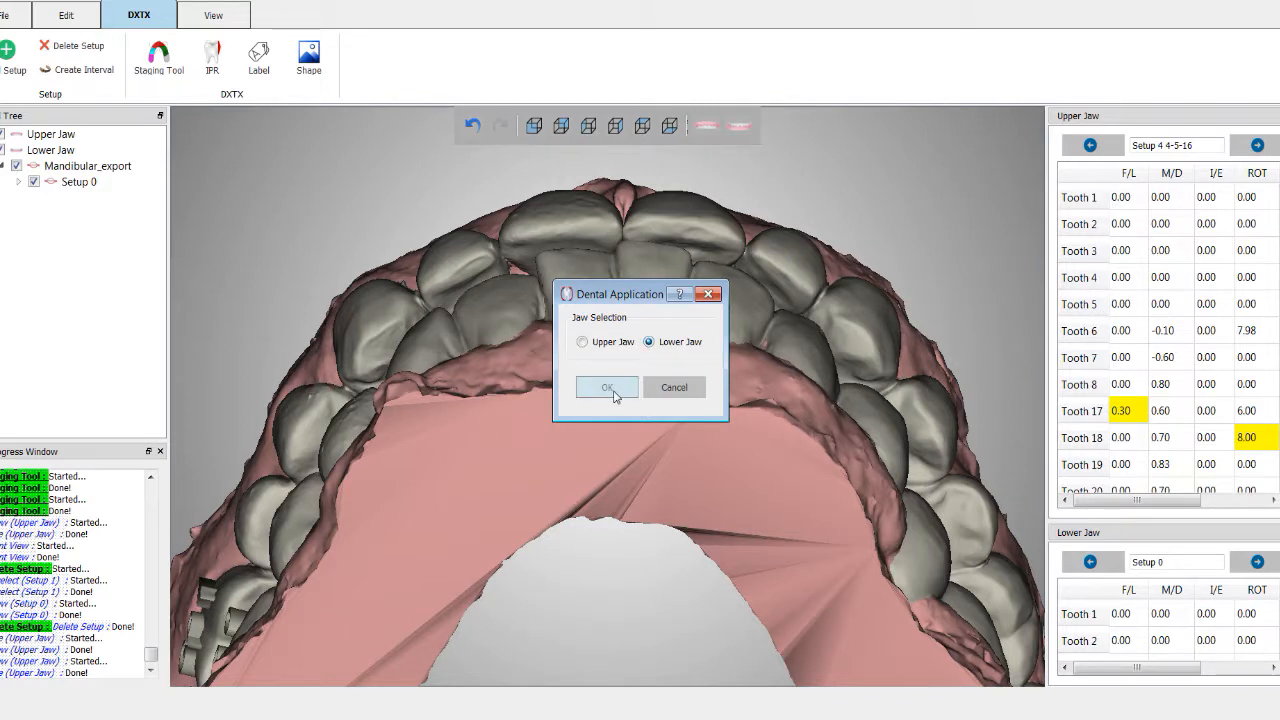
click(613, 390)
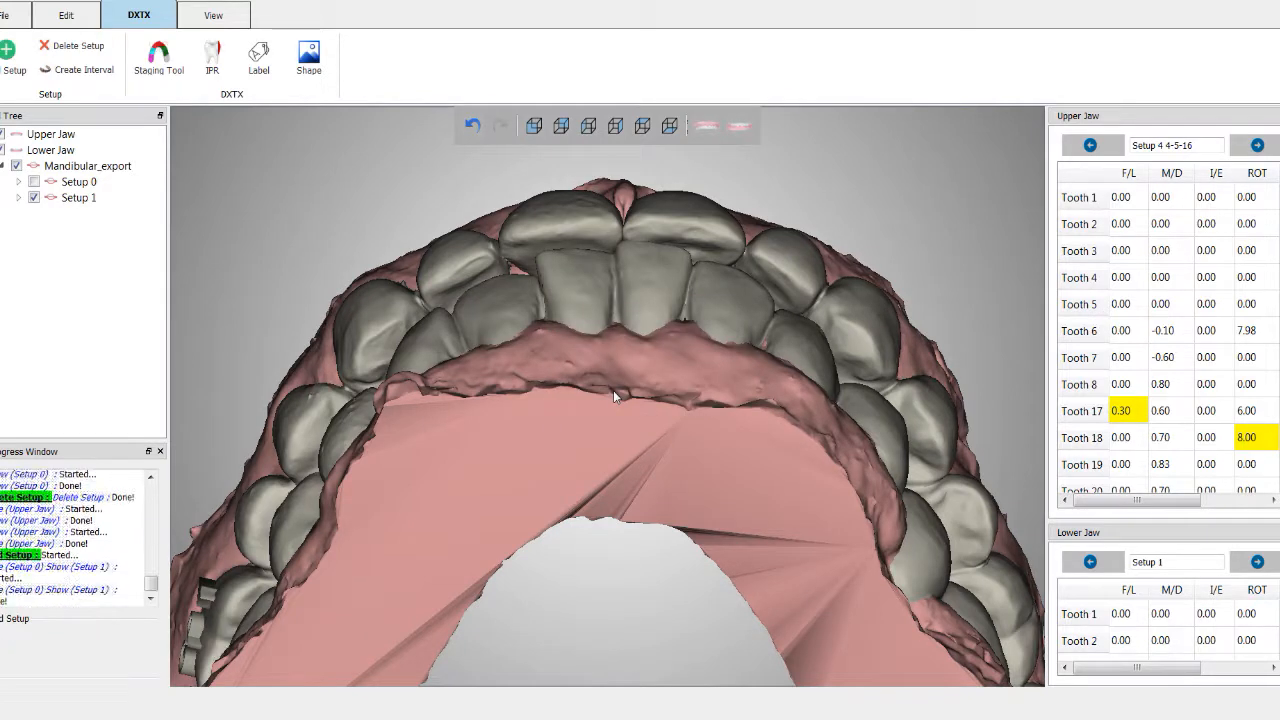
Step: Open the Staging Tool, select a lower central incisor and shift it with the gyro handles
click(161, 62)
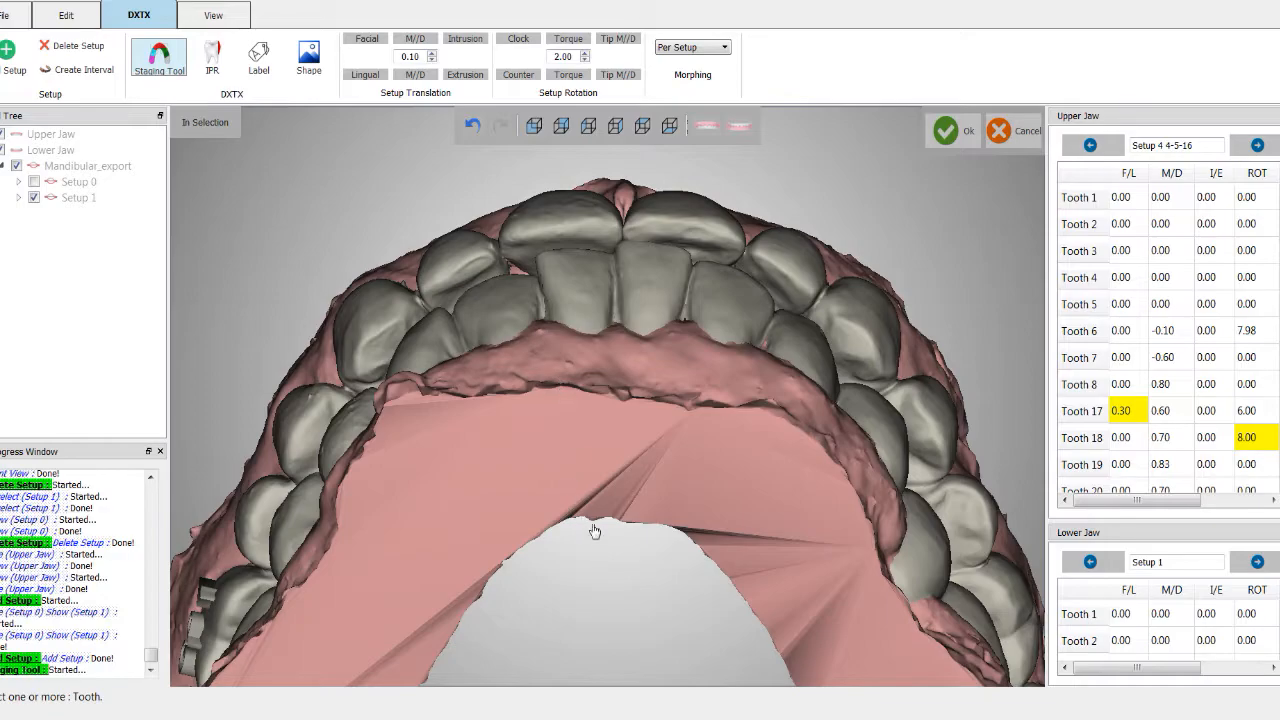
click(633, 282)
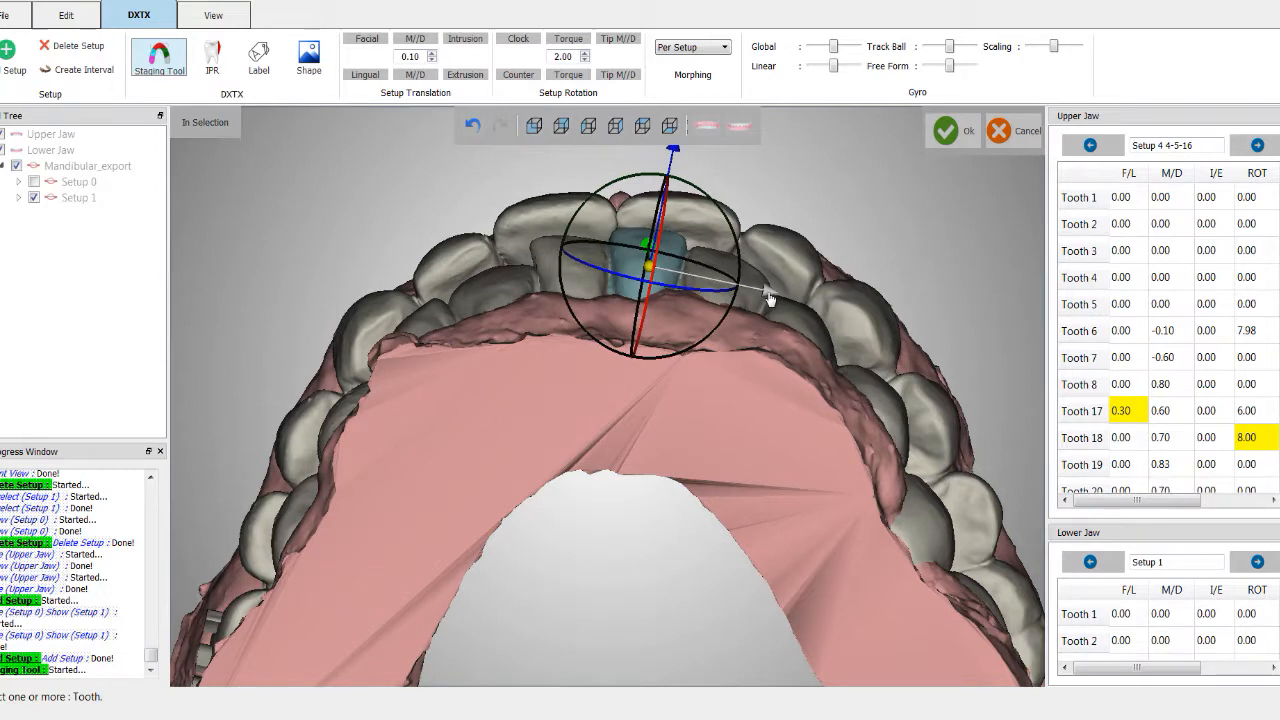
drag(770, 298, 781, 296)
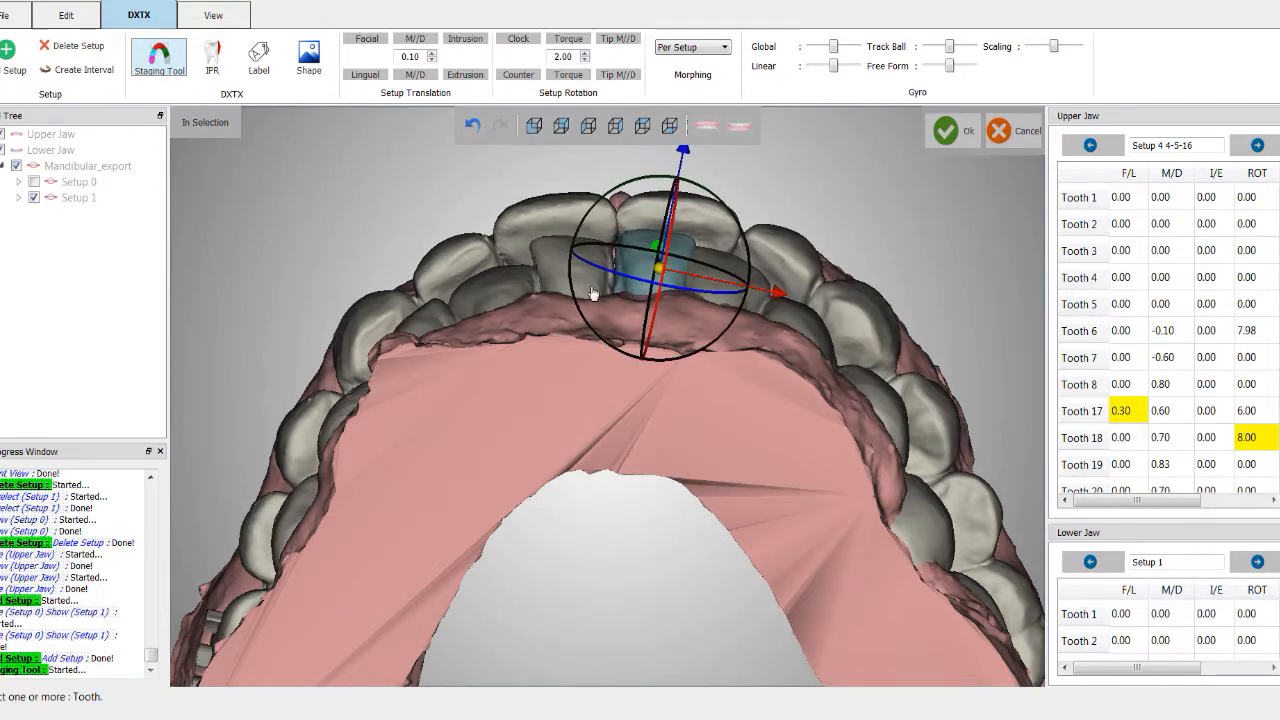
click(549, 258)
middle_drag(604, 561, 590, 619)
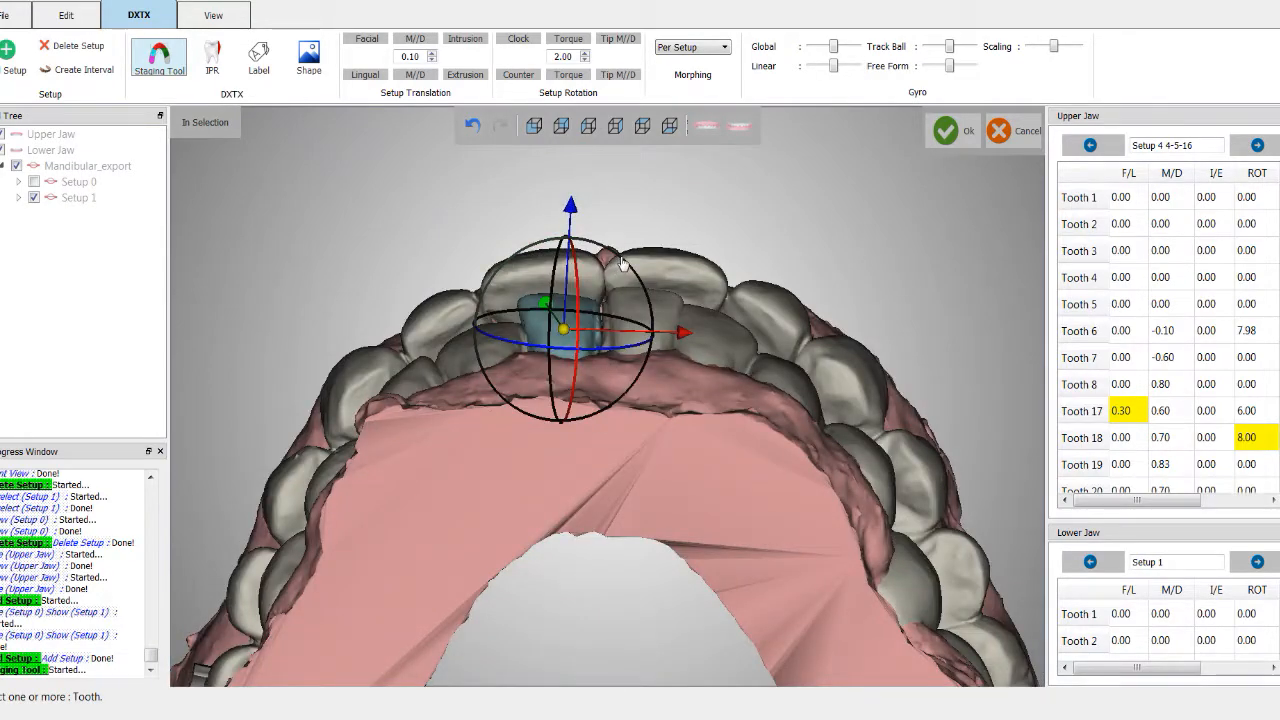
drag(622, 262, 690, 318)
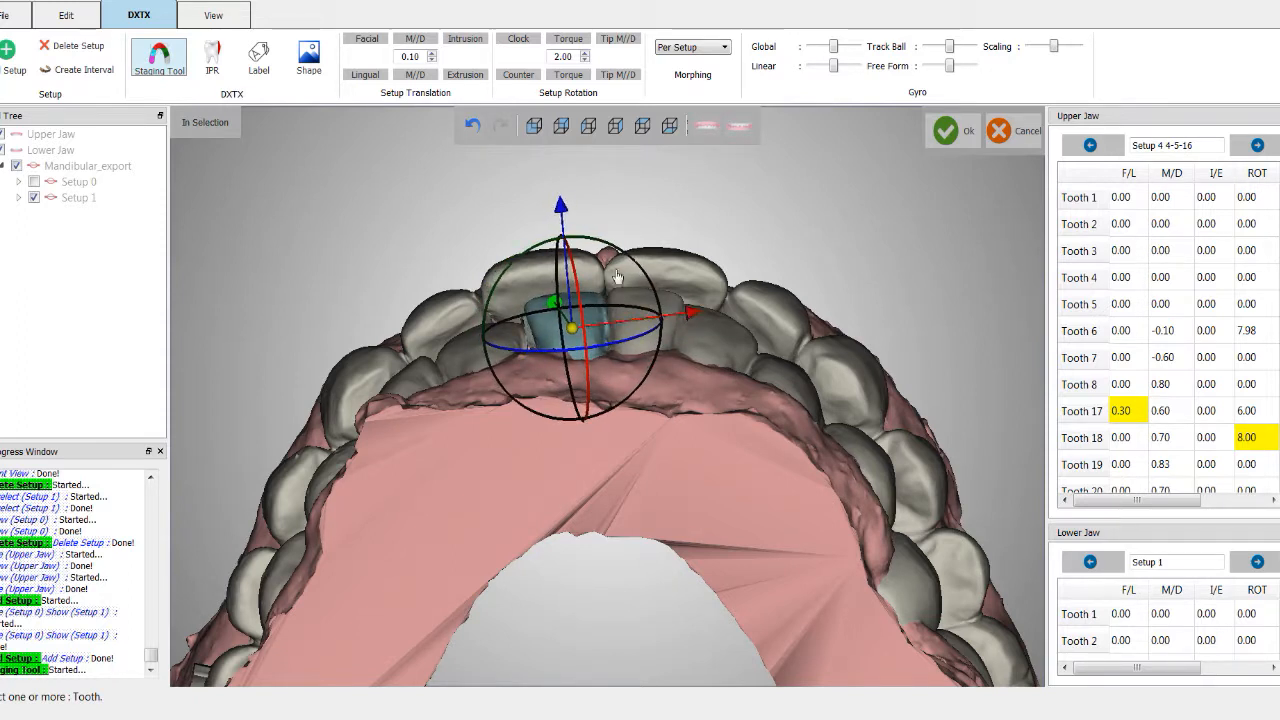
Step: Switch to the front view, hide the upper jaw and move the selected incisor along the gyro's horizontal axis
click(534, 126)
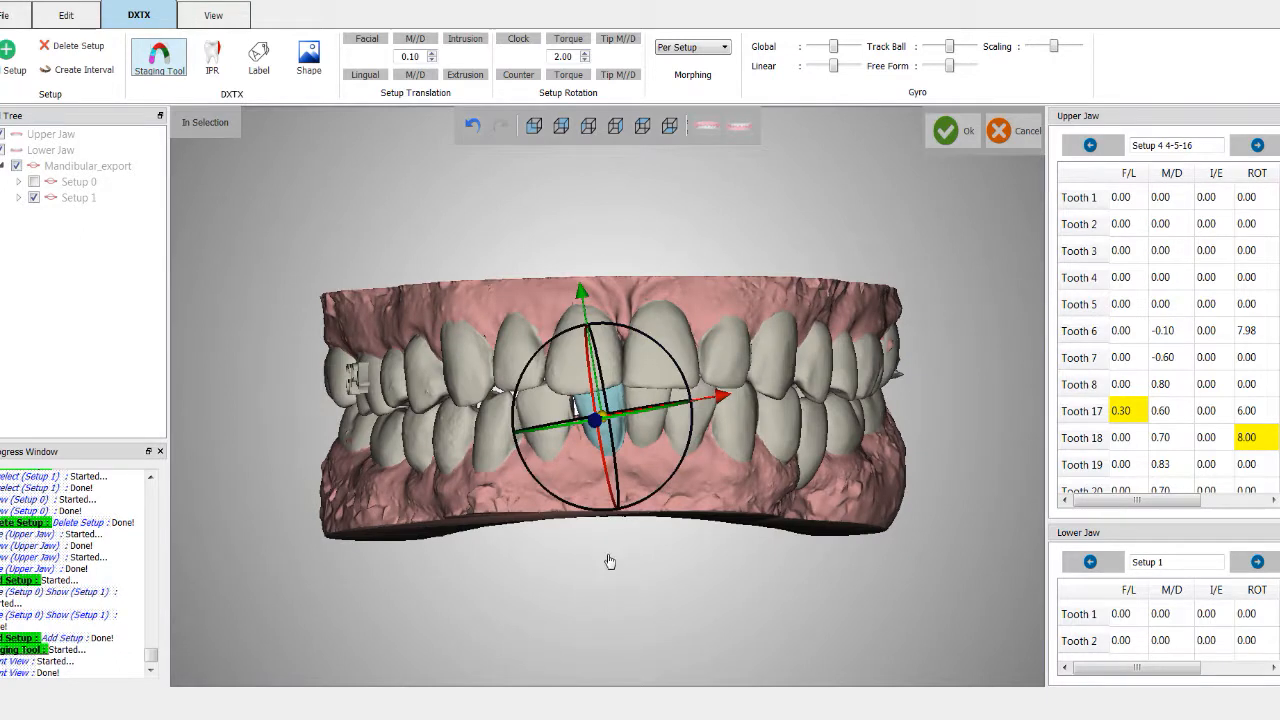
click(710, 128)
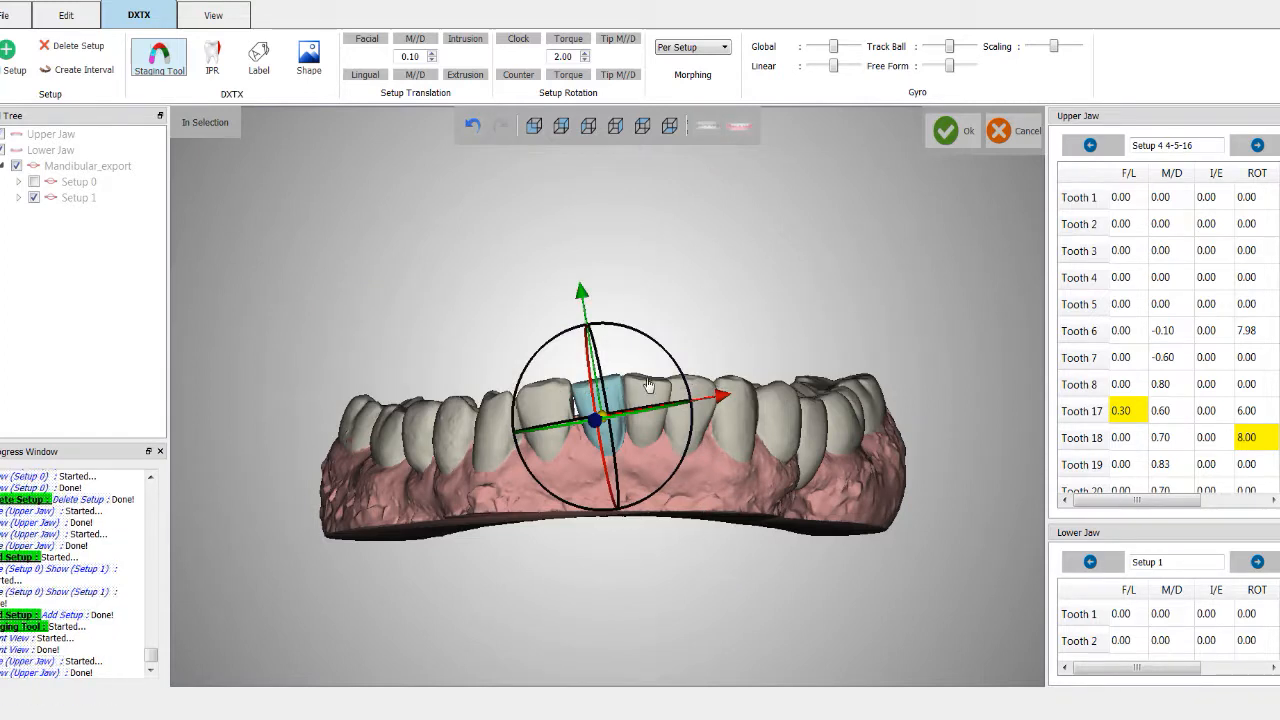
drag(645, 343, 655, 358)
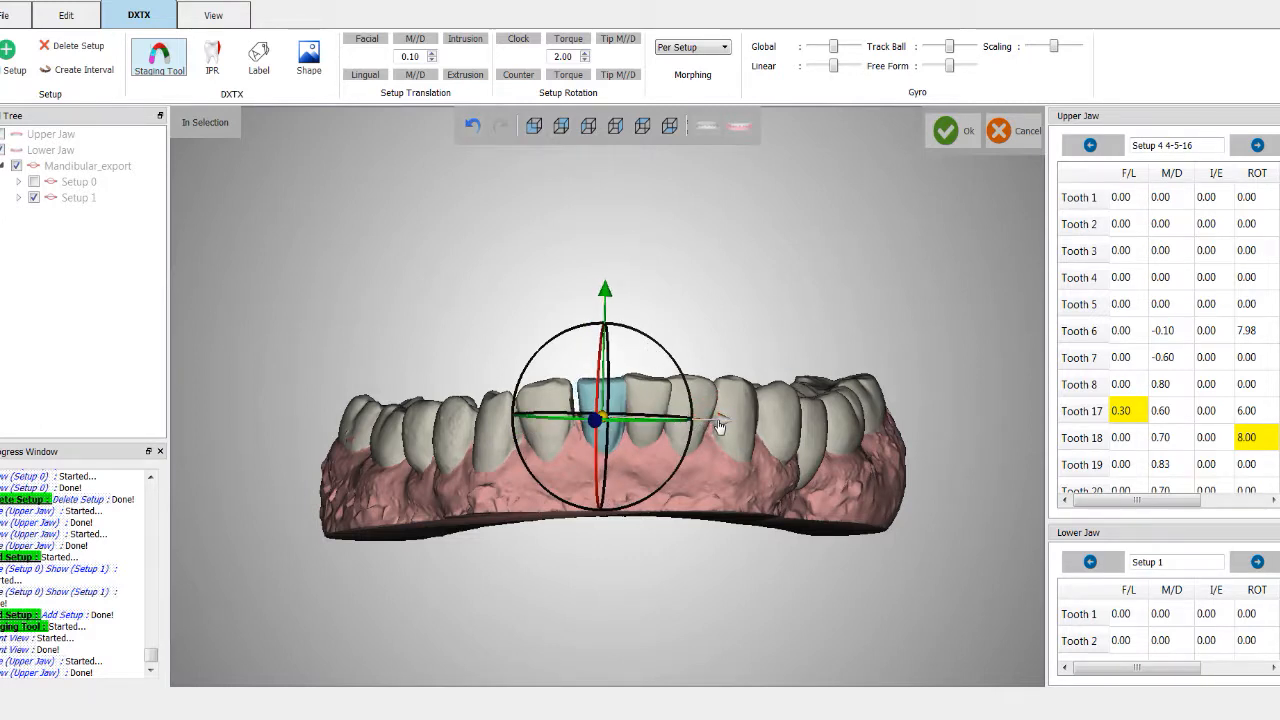
drag(721, 424, 718, 426)
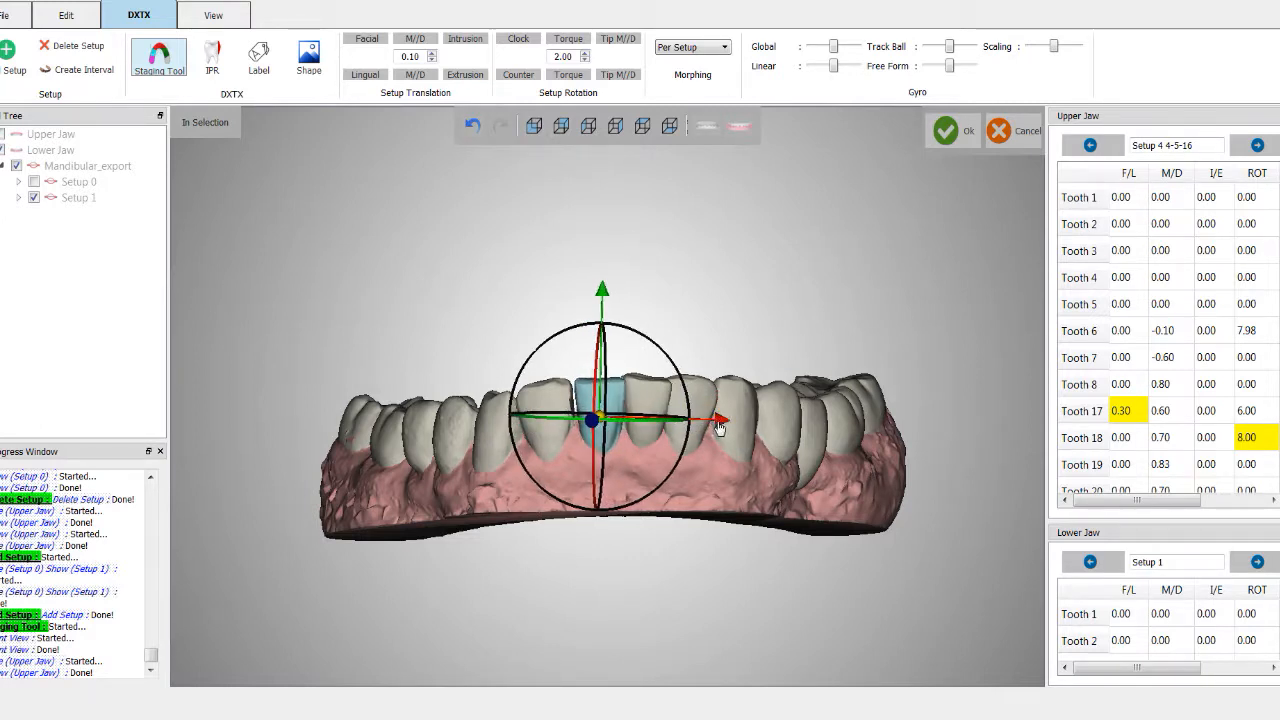
click(705, 132)
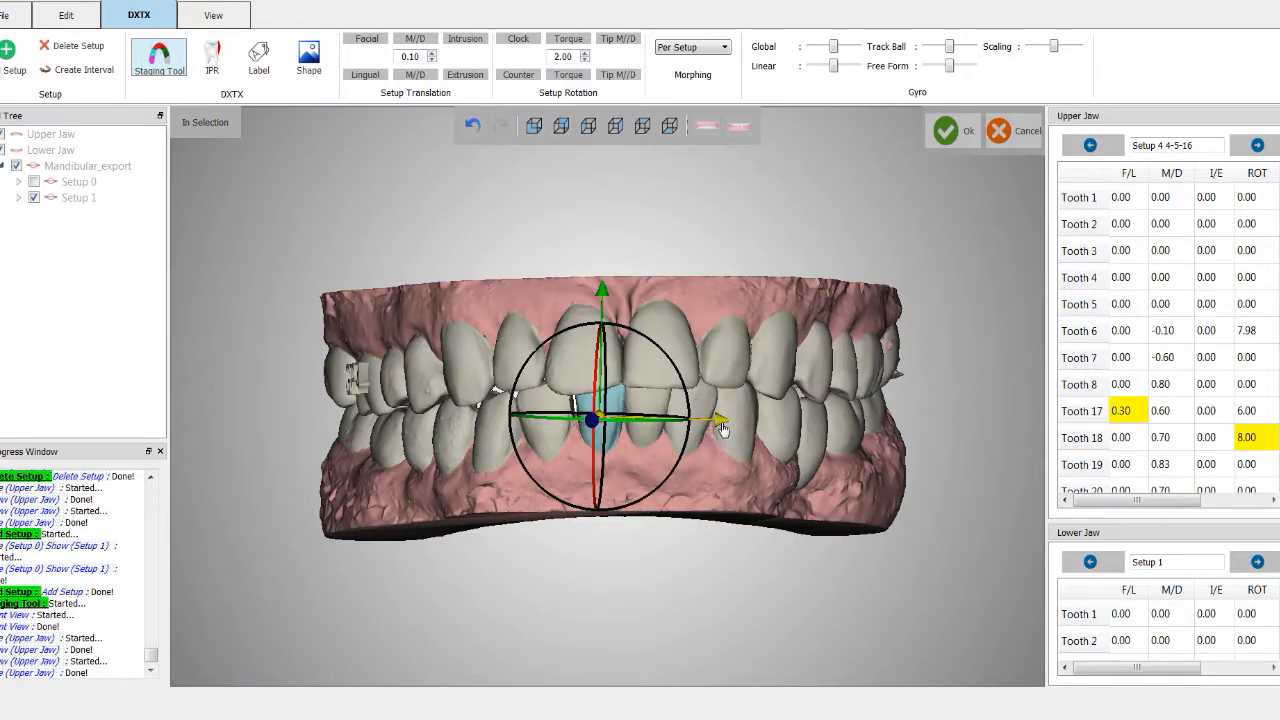
click(705, 130)
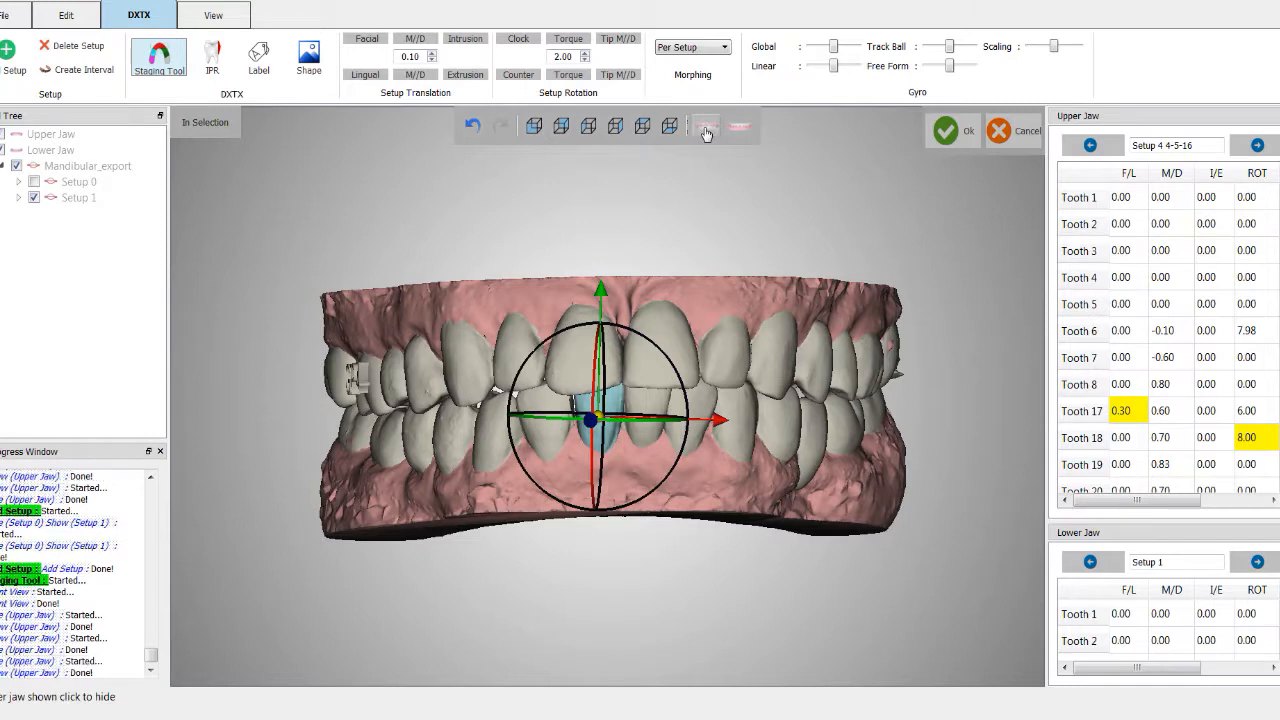
Step: Select the neighbouring lower incisor and rotate and raise it with the gyro
click(650, 430)
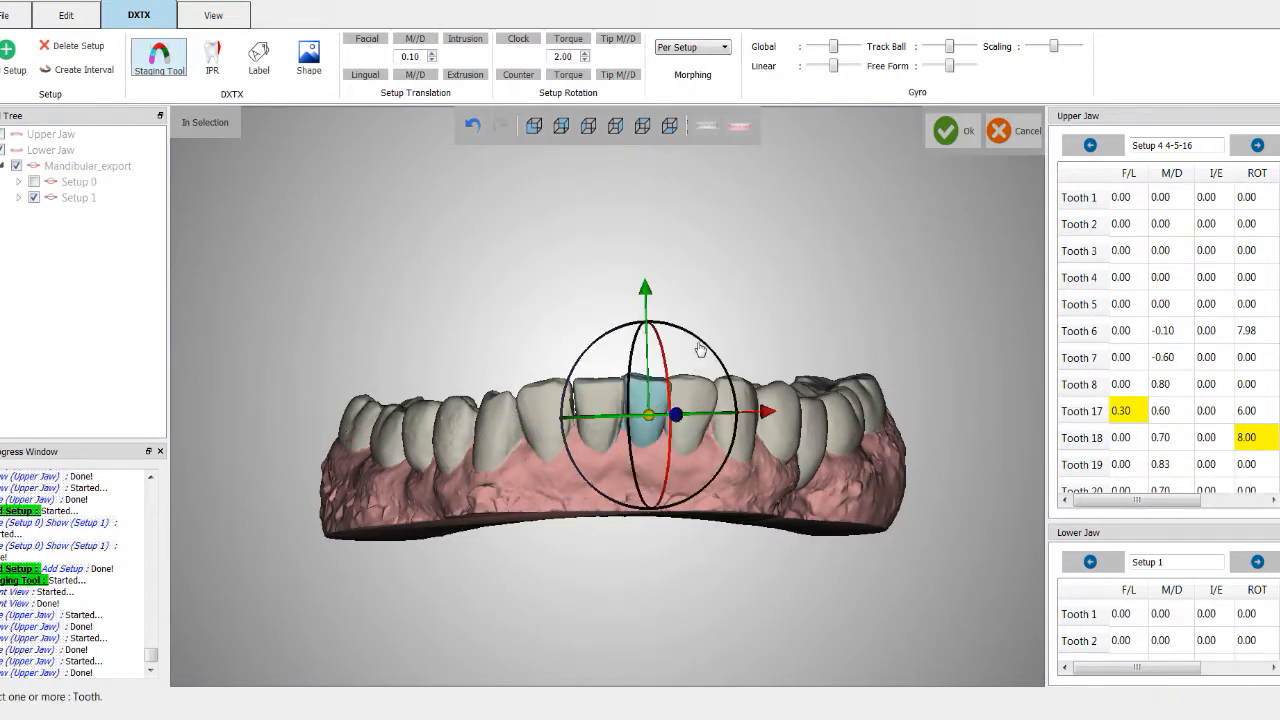
drag(703, 346, 706, 365)
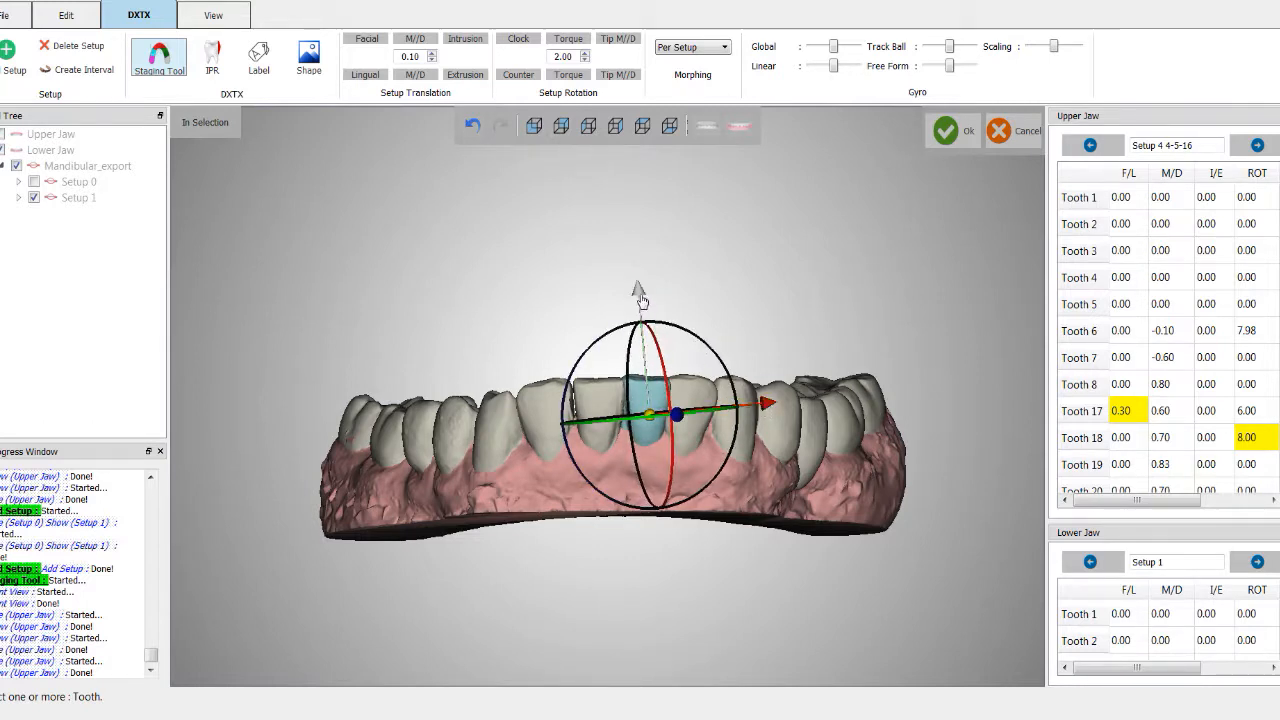
drag(642, 301, 643, 305)
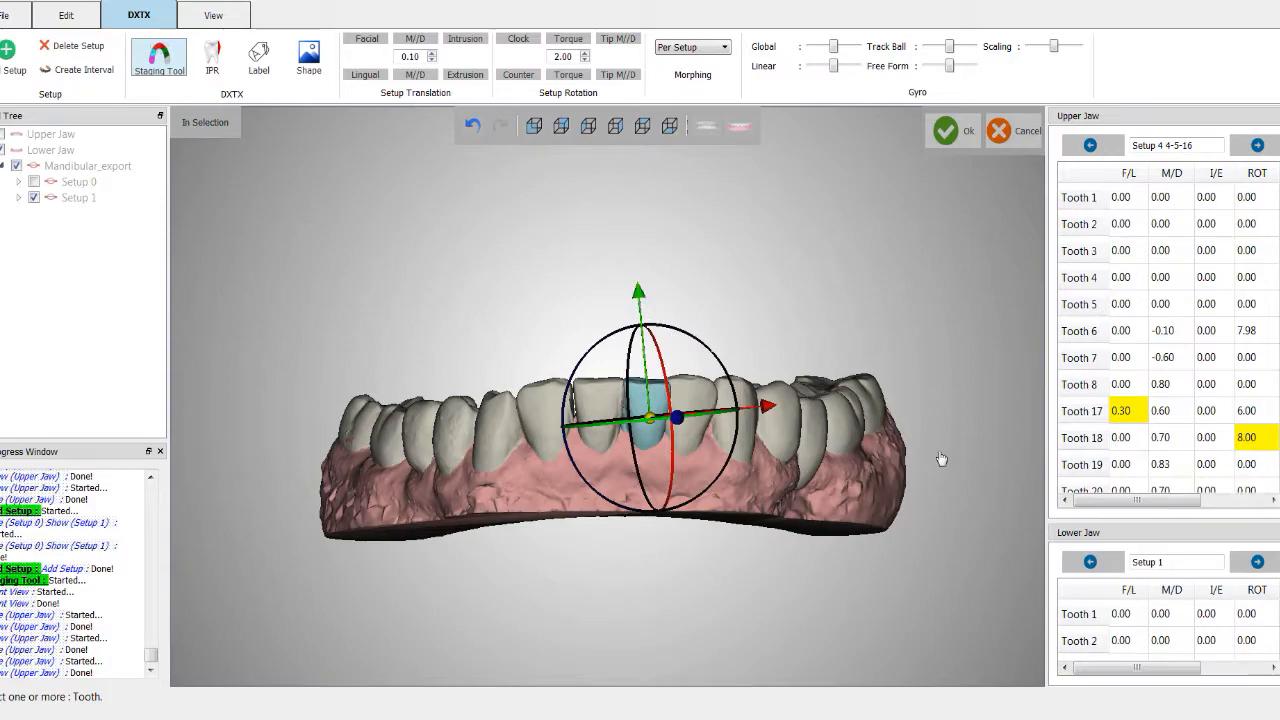
Step: Orbit to an occlusal view, select the central incisor again and adjust it along the vertical axis
middle_drag(971, 466, 23, 475)
middle_drag(641, 541, 540, 562)
middle_drag(564, 405, 545, 528)
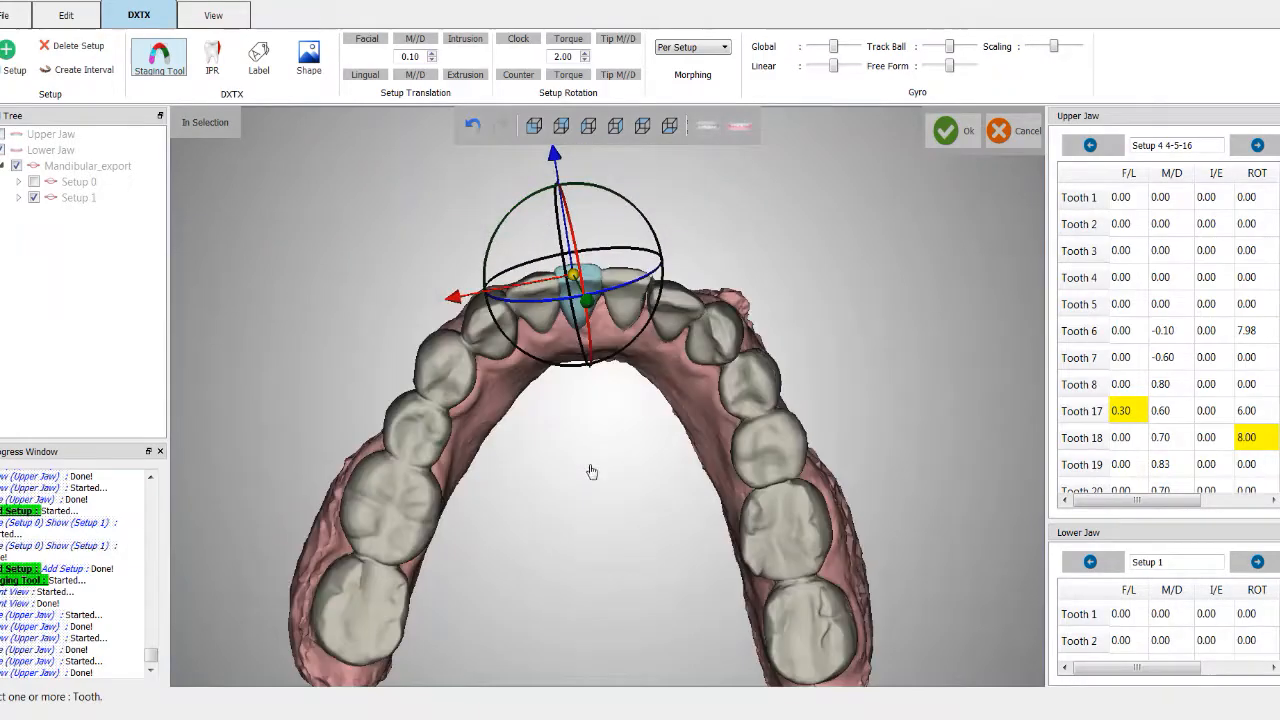
middle_drag(591, 471, 594, 546)
scroll(589, 506, up, 4)
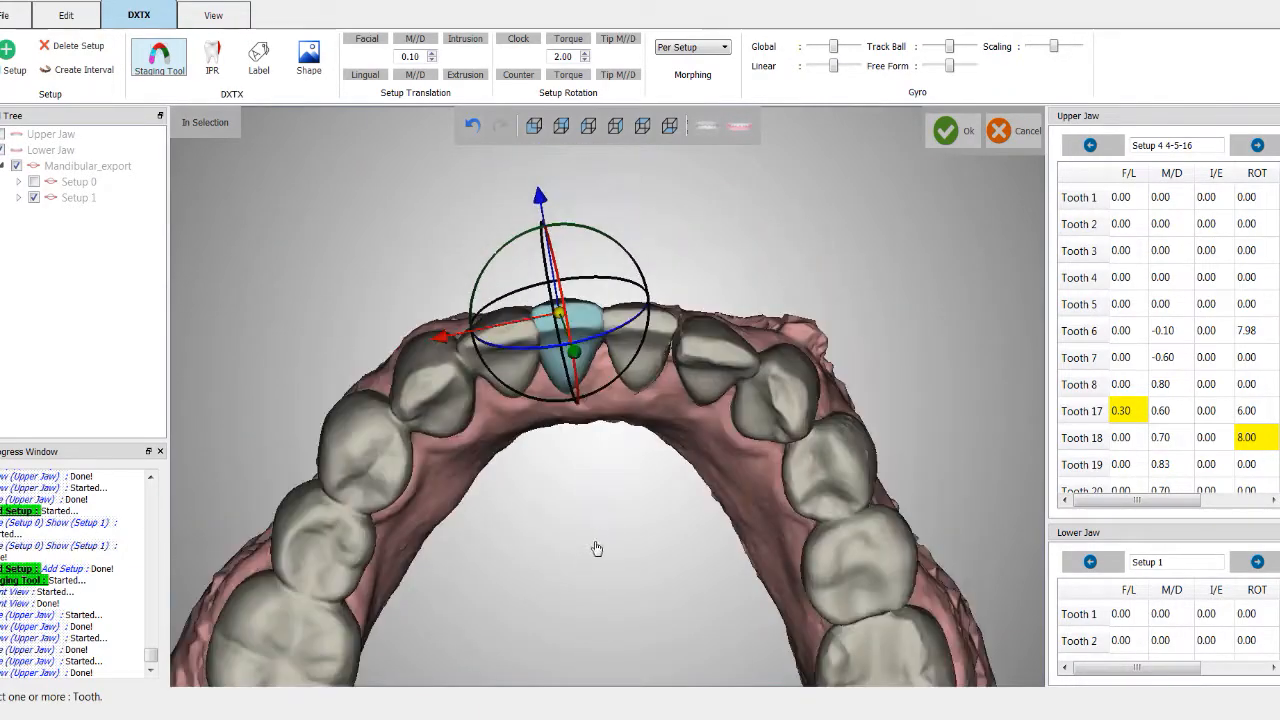
click(620, 362)
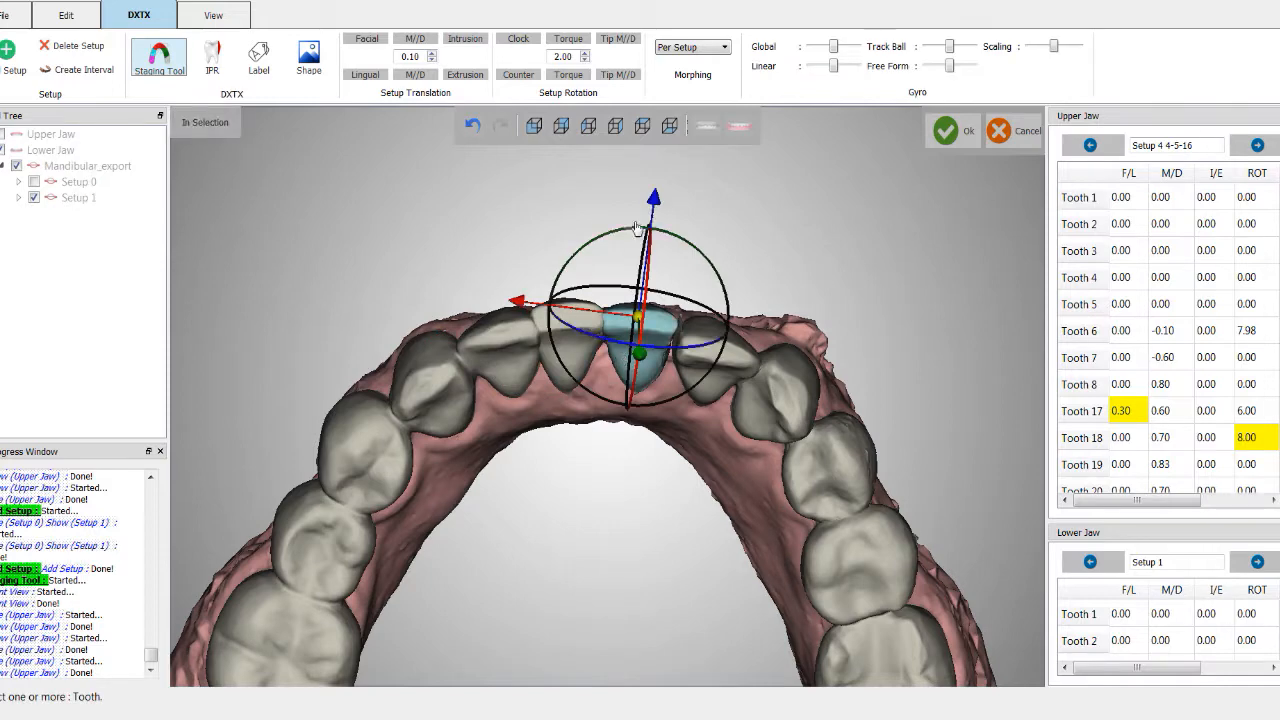
drag(654, 210, 654, 207)
Step: Zoom in and slide the selected incisor along the gyro's red axis
mouse_move(593, 500)
middle_down()
mouse_move(586, 491)
mouse_move(593, 504)
middle_up()
mouse_move(563, 558)
middle_down()
mouse_move(546, 513)
mouse_move(594, 534)
mouse_move(597, 560)
mouse_move(582, 572)
middle_up()
scroll(581, 572, up, 2)
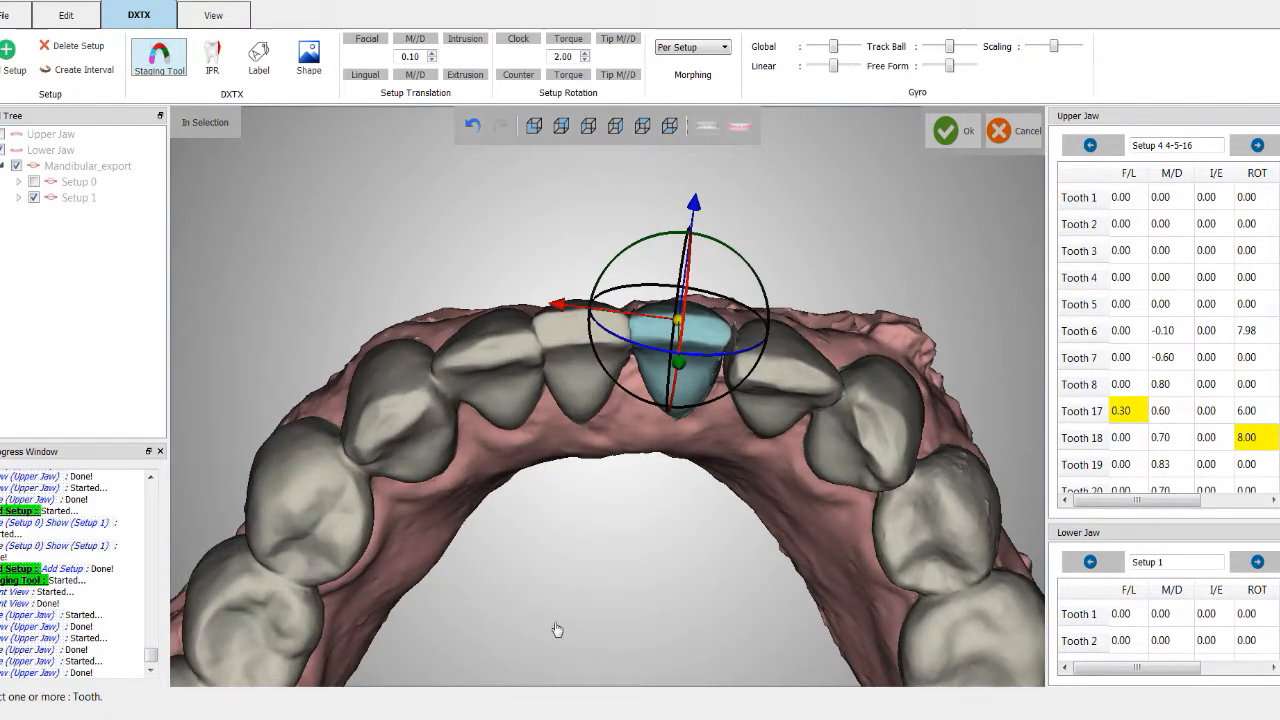
middle_drag(802, 615, 726, 591)
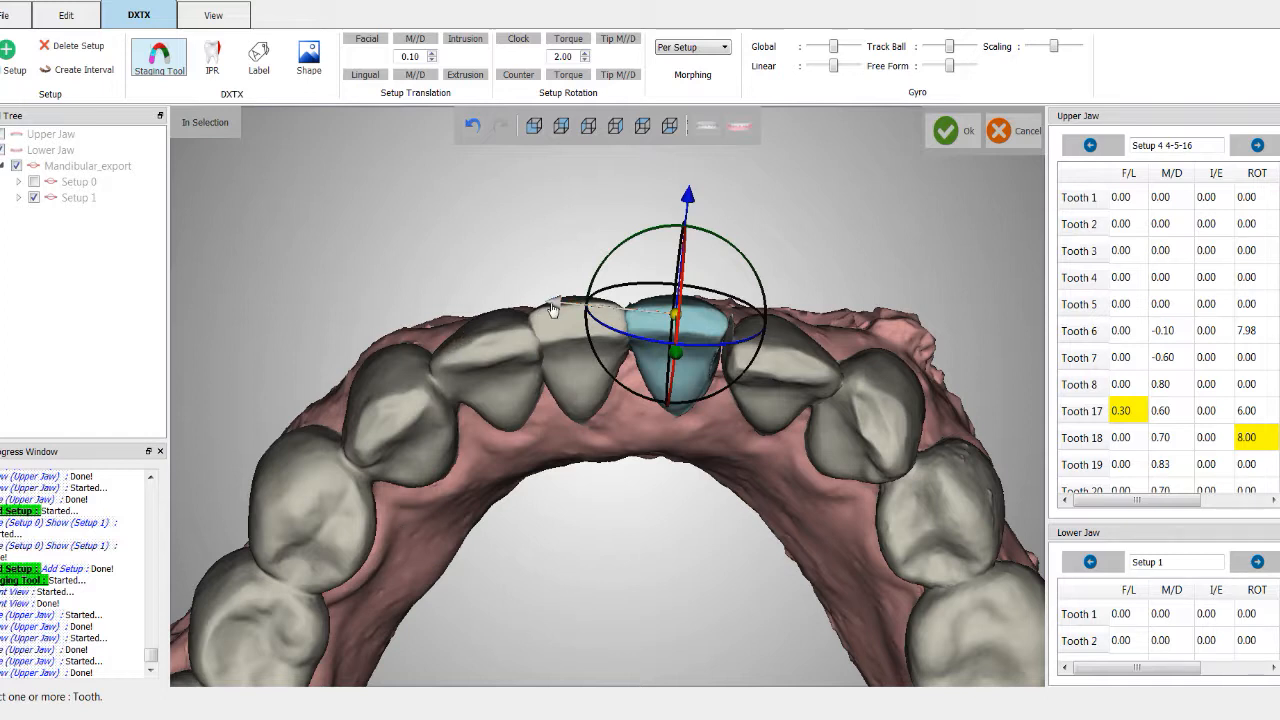
drag(555, 310, 561, 312)
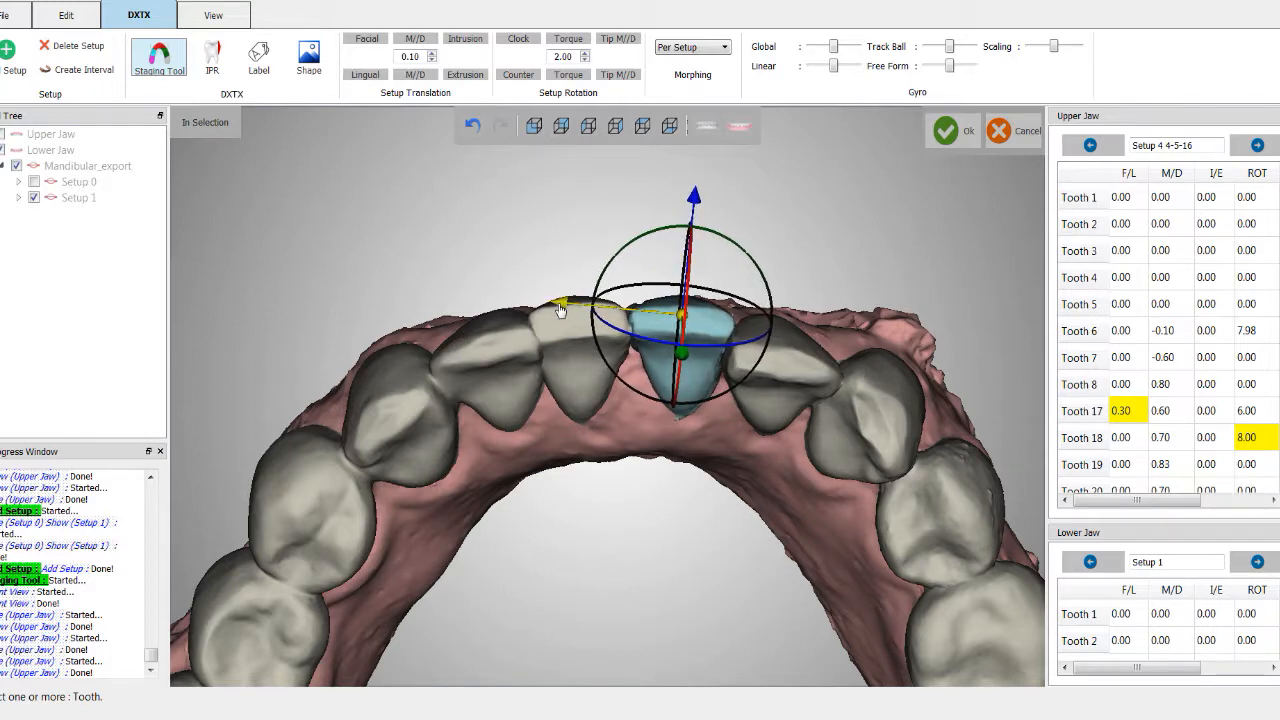
Step: Select the next tooth along the arch and move it along the gyro's blue axis
middle_drag(697, 532, 643, 557)
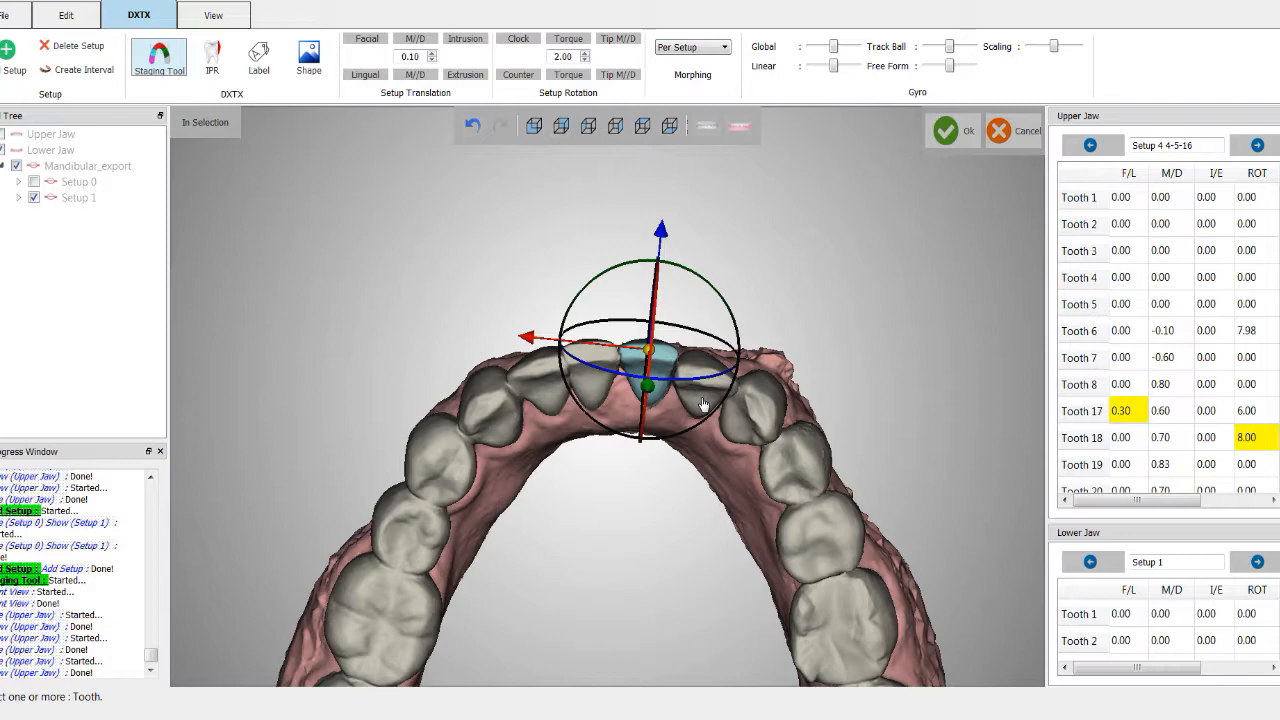
middle_drag(703, 403, 643, 446)
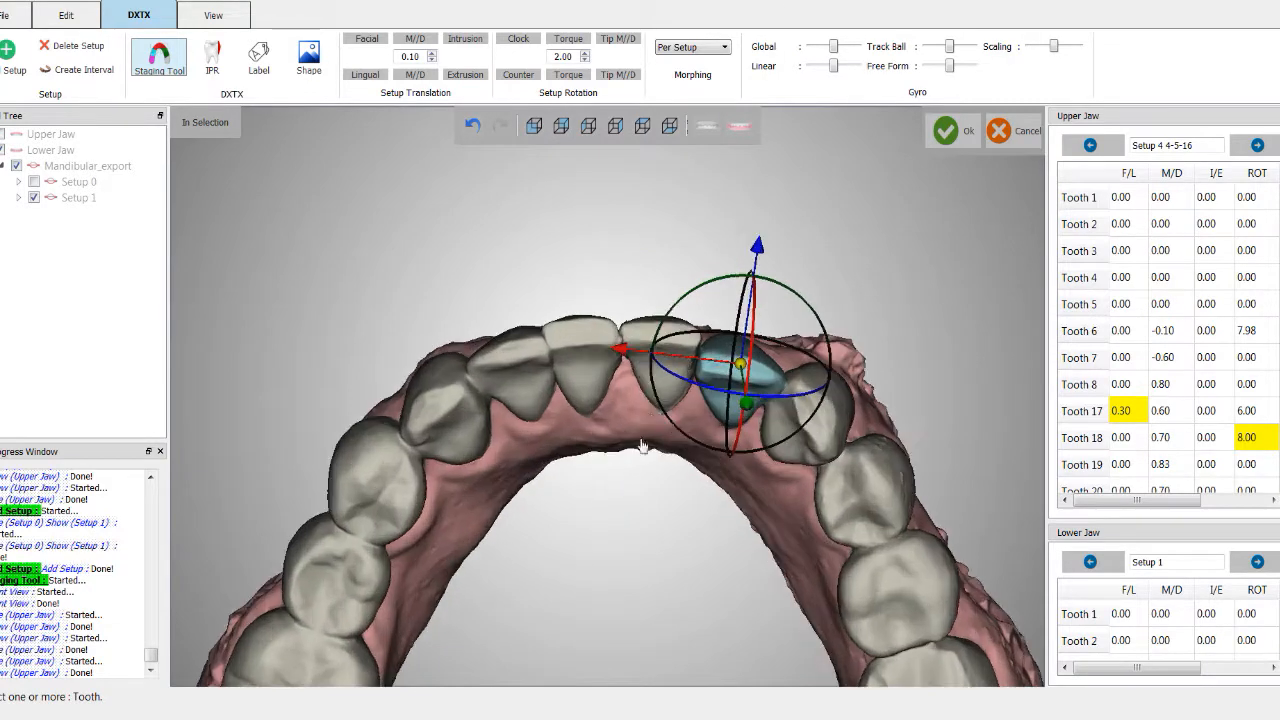
drag(758, 260, 775, 286)
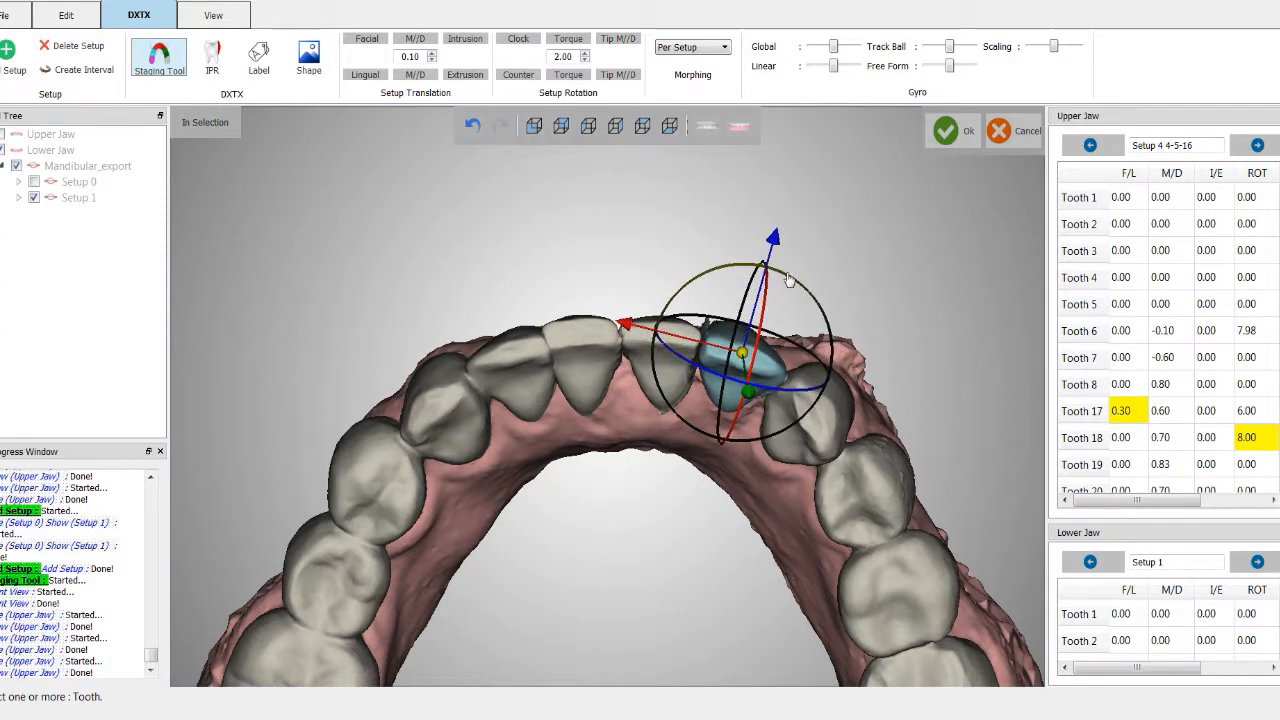
Step: Apply Torque to the selected tooth repeatedly with a 2.00 step
click(568, 40)
click(568, 40)
click(568, 45)
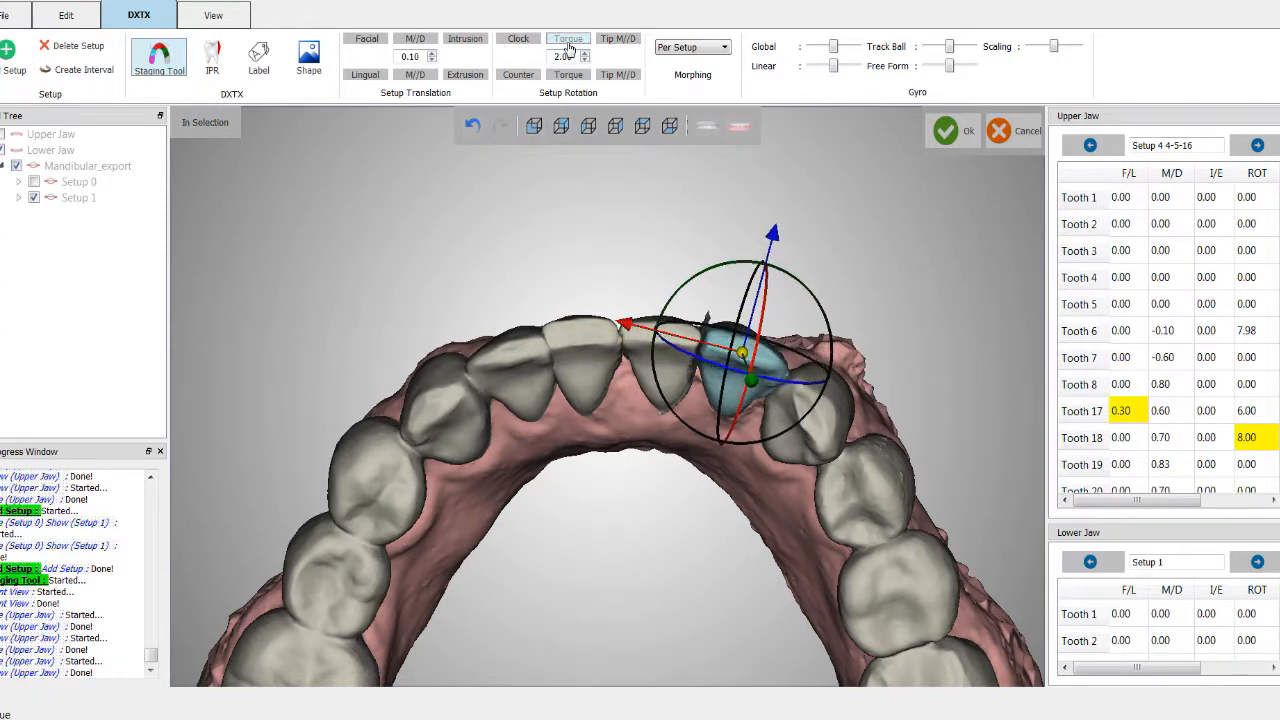
click(568, 45)
Step: Select the next tooth along the right side of the arch and nudge it slightly with the gyro's ring and blue axis
scroll(594, 574, down, 1)
scroll(608, 569, up, 2)
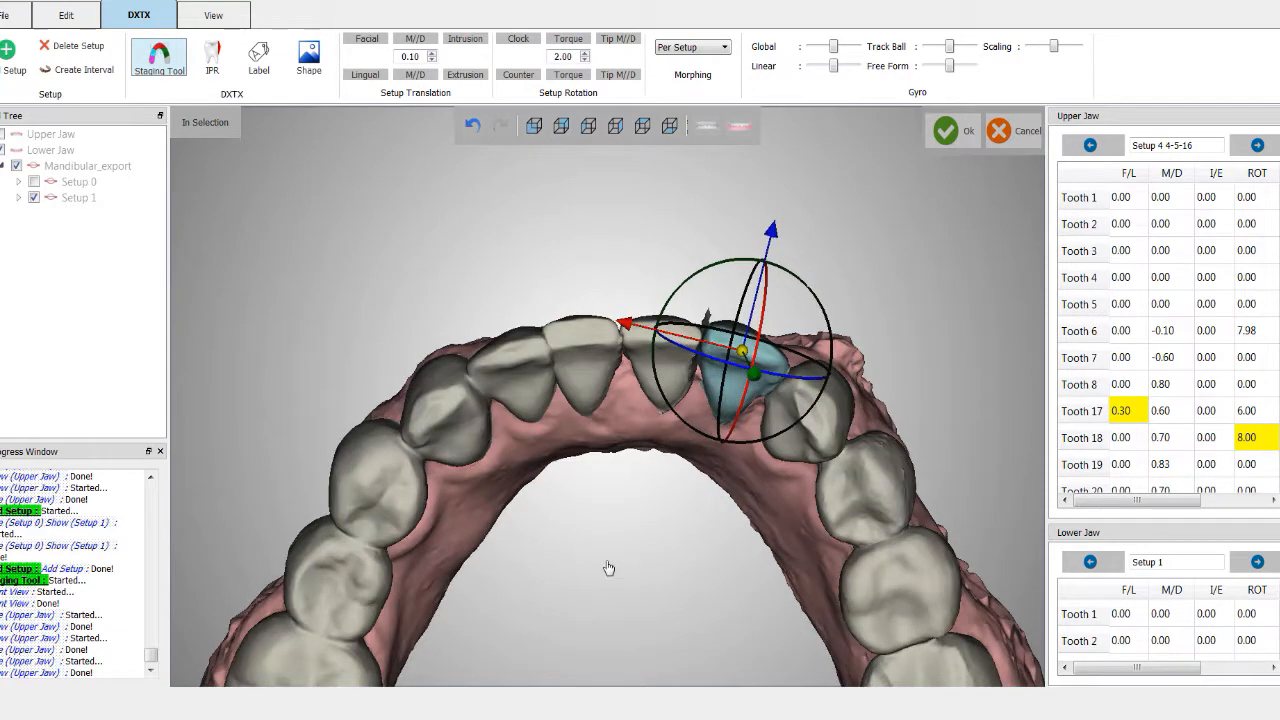
scroll(607, 567, down, 3)
scroll(607, 566, up, 1)
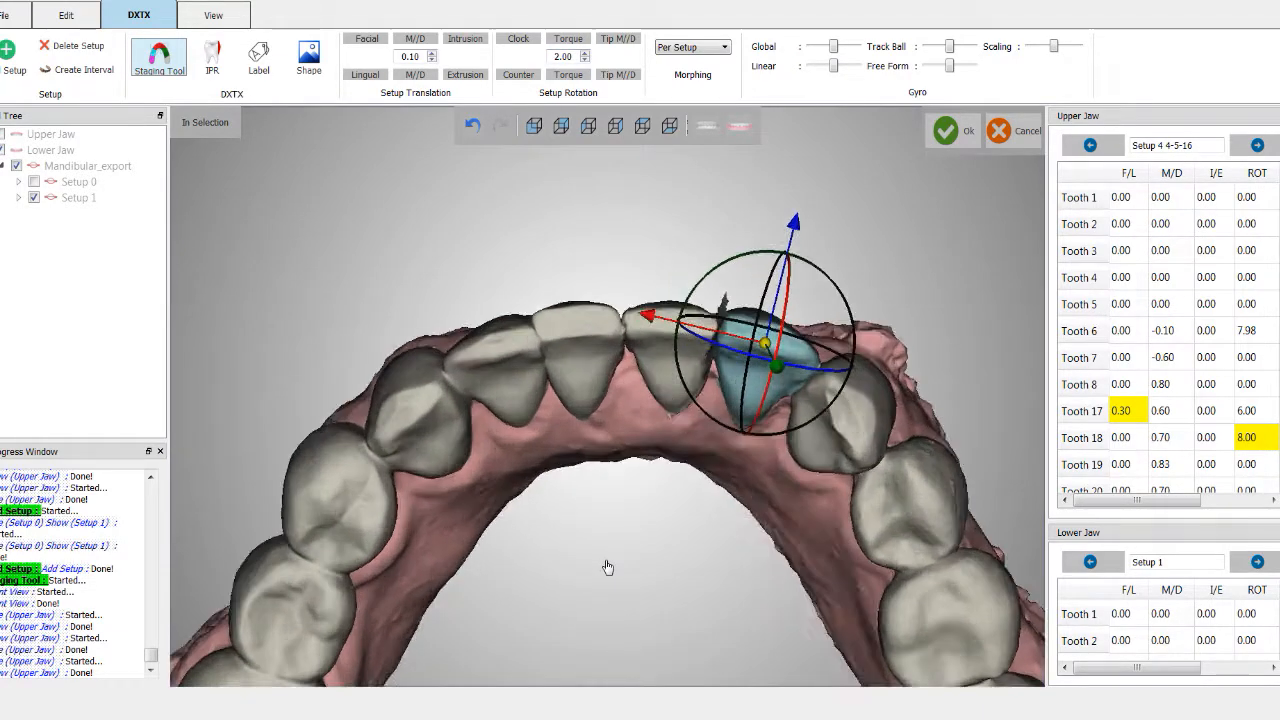
scroll(660, 570, up, 2)
click(739, 457)
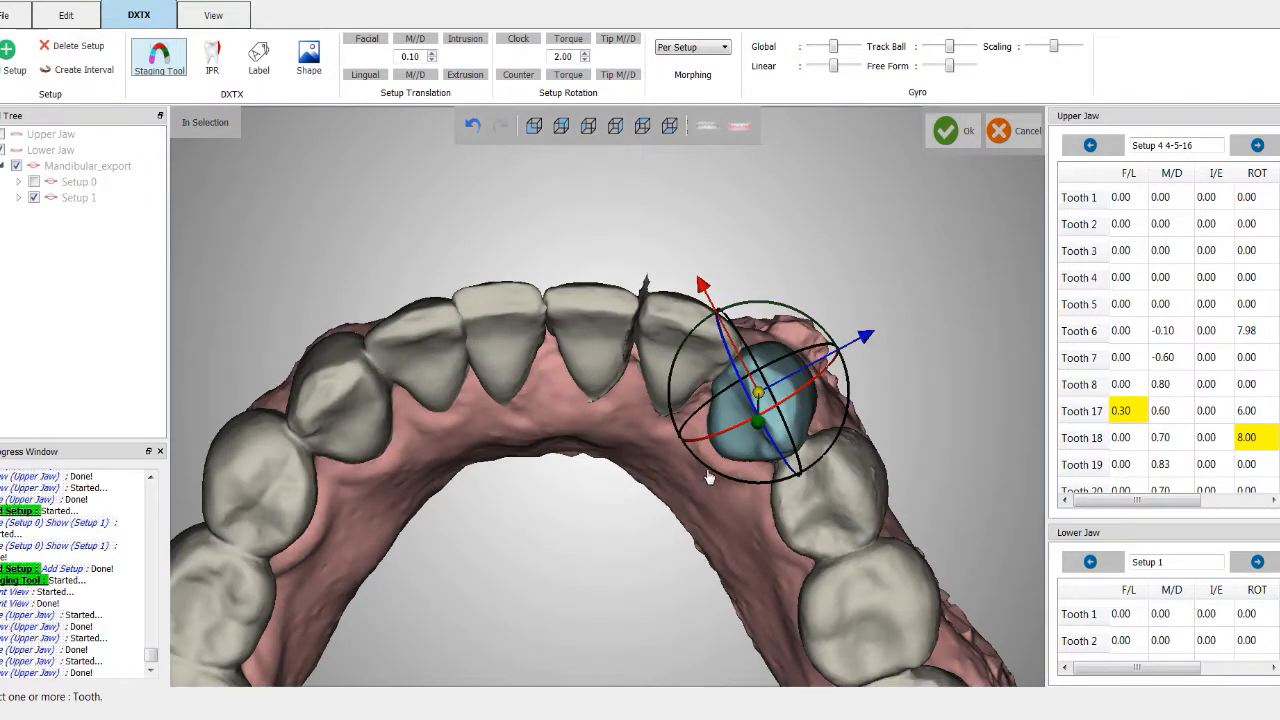
drag(711, 477, 726, 470)
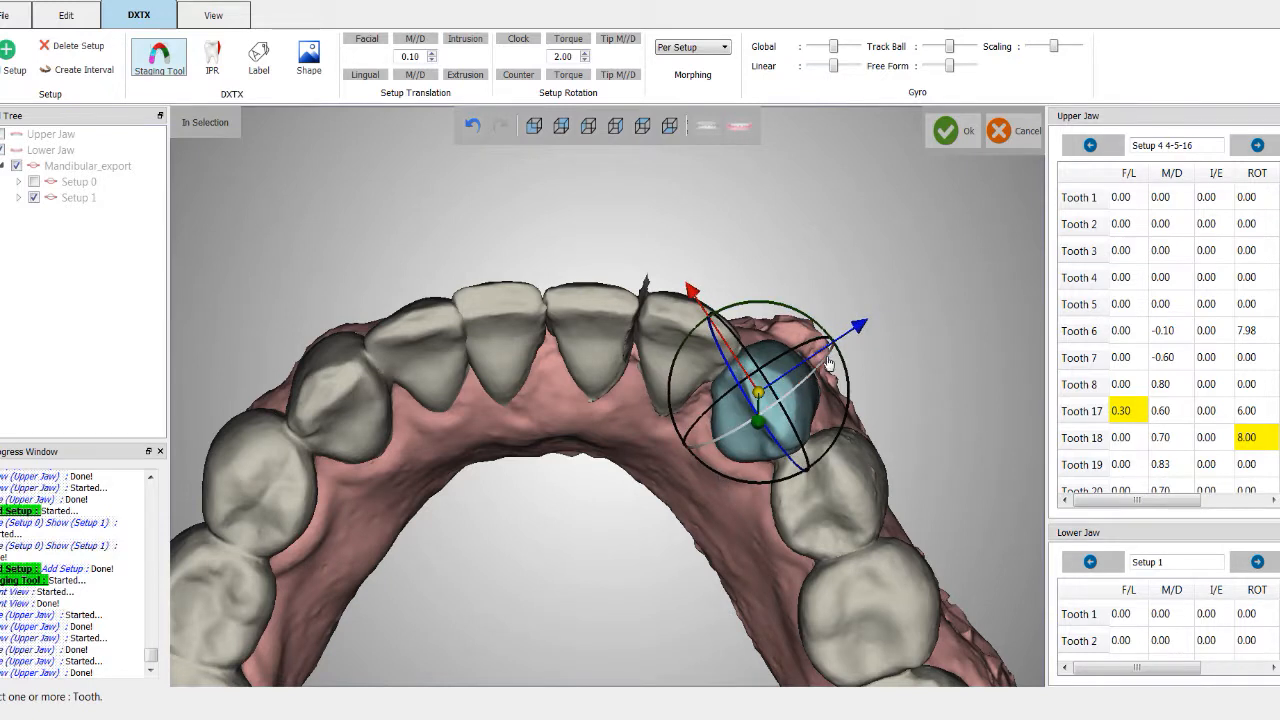
drag(865, 331, 868, 328)
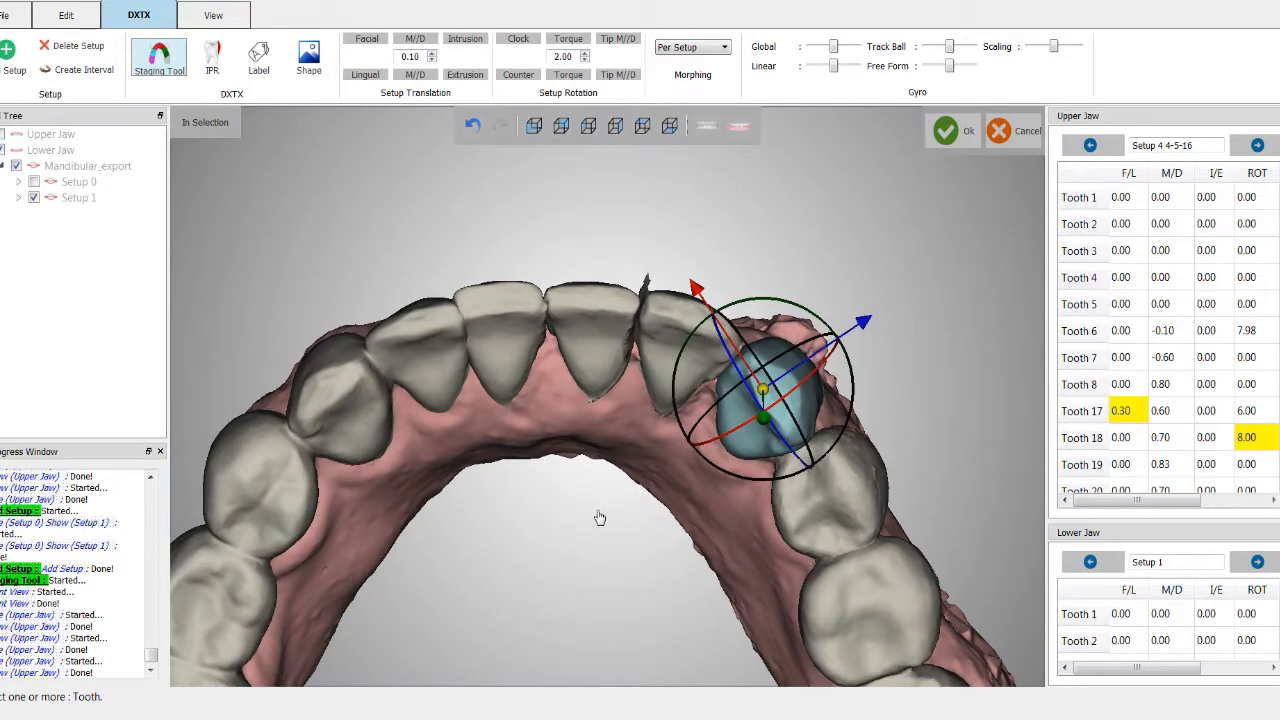
Step: Select the four right posterior teeth together and move them four M/D steps of 0.10, then deselect
scroll(600, 518, down, 4)
middle_drag(590, 612, 582, 485)
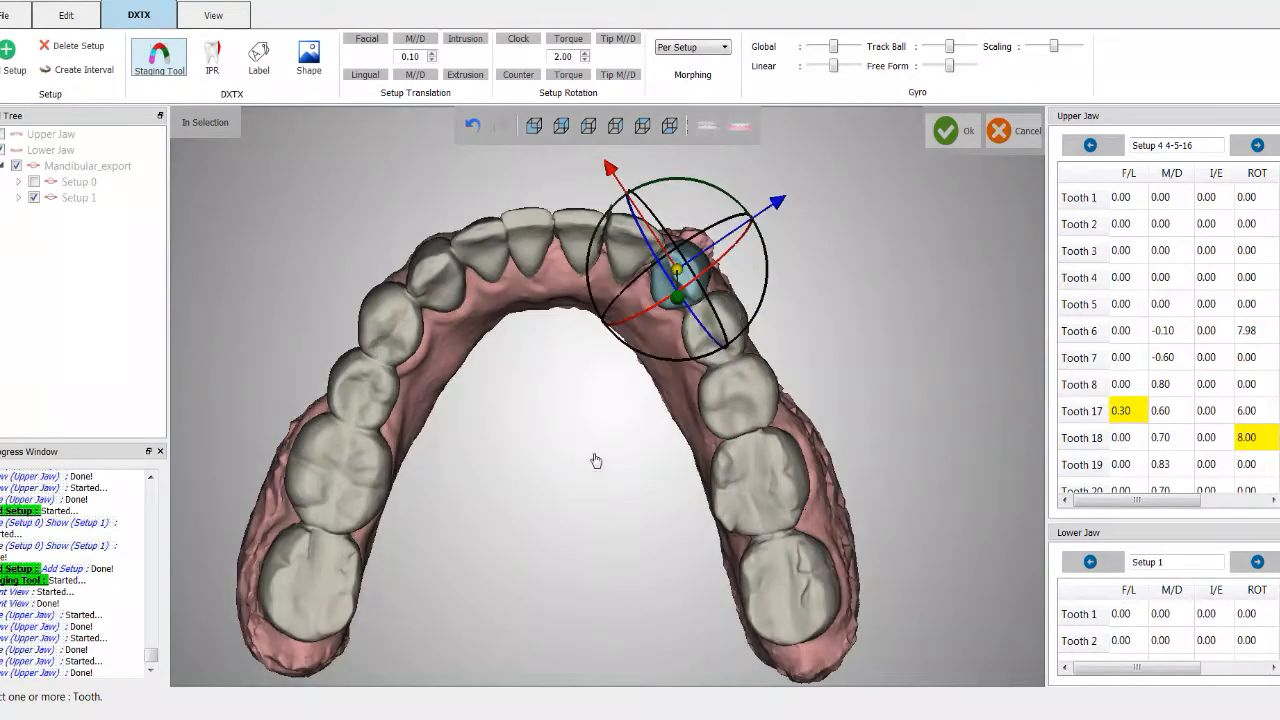
scroll(645, 540, up, 3)
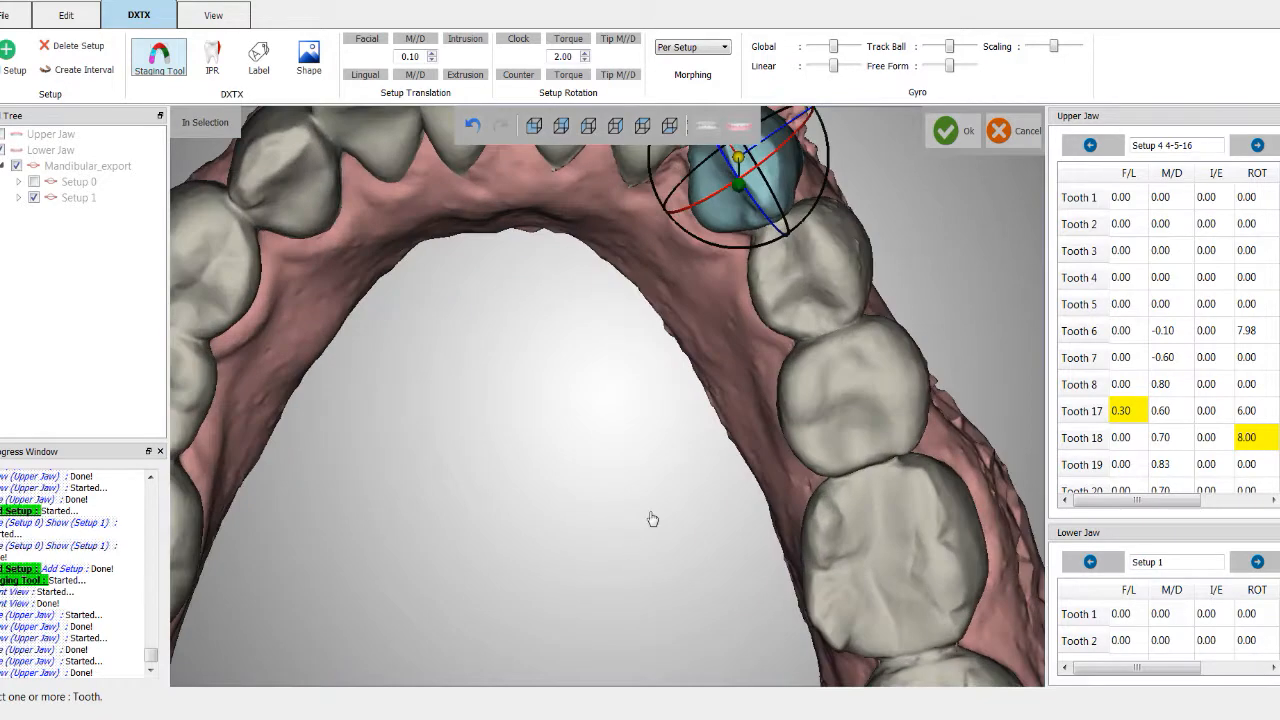
scroll(584, 590, down, 3)
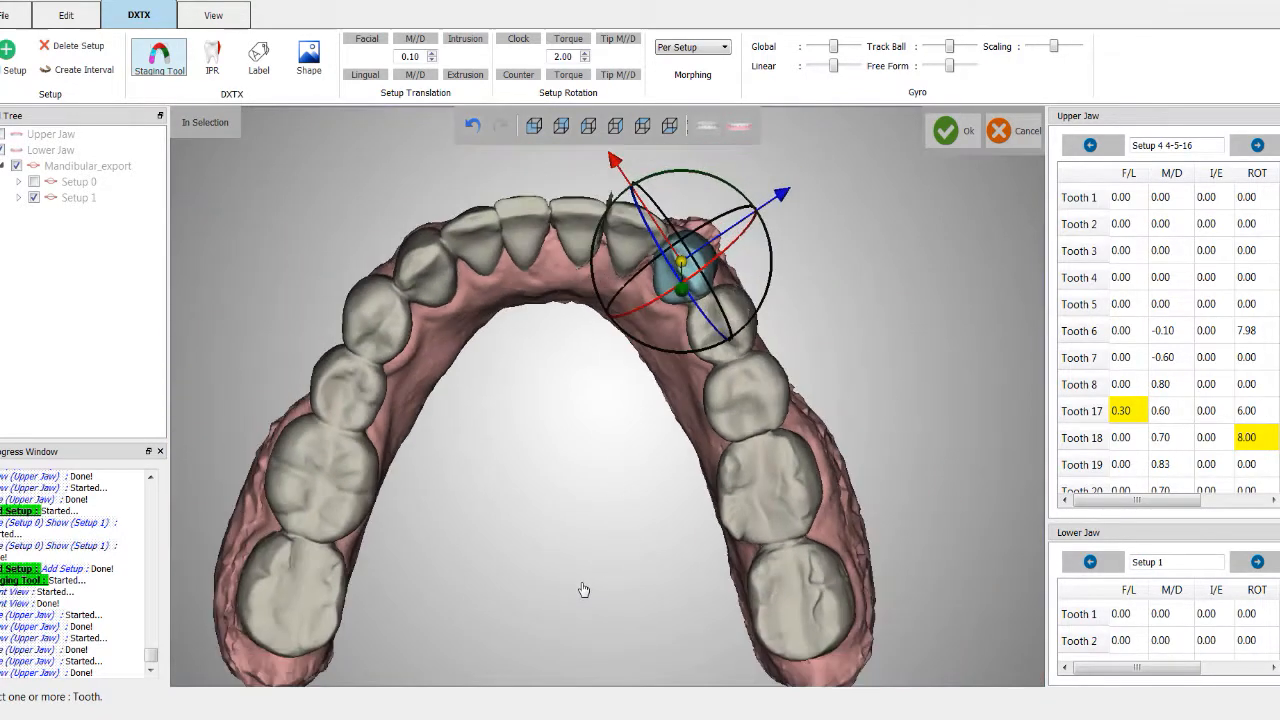
click(682, 360)
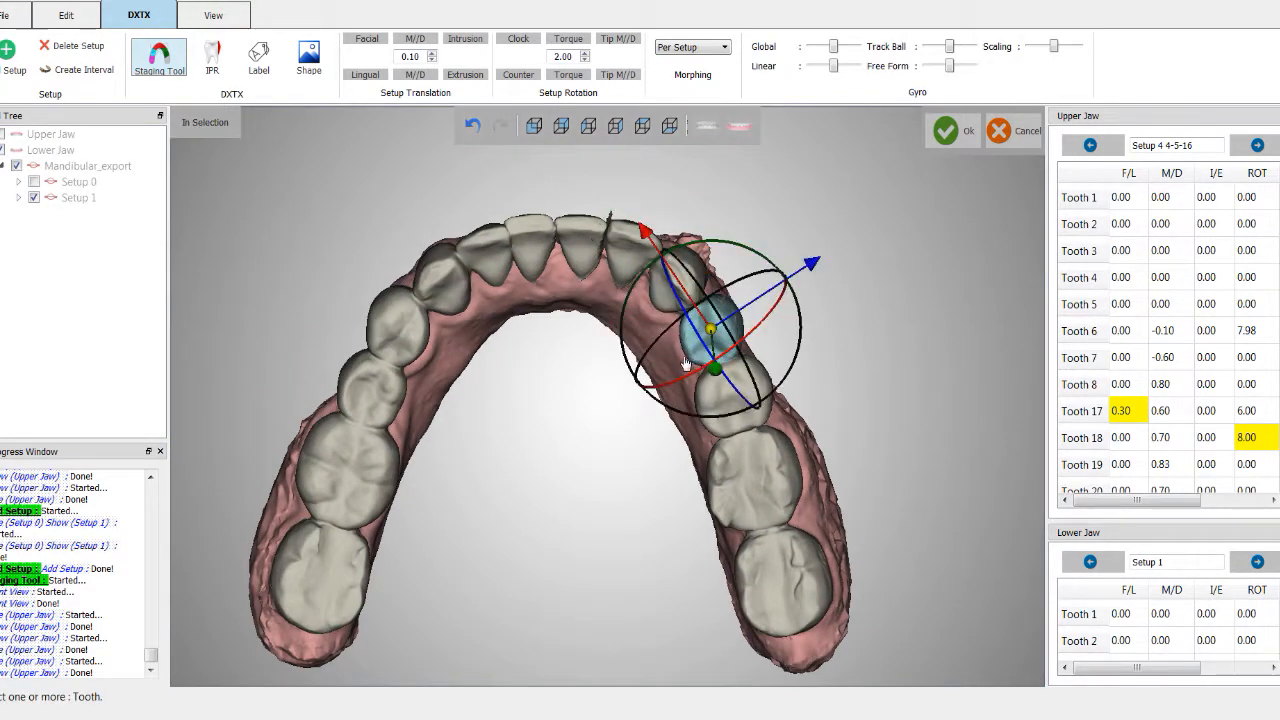
ctrl+click(716, 422)
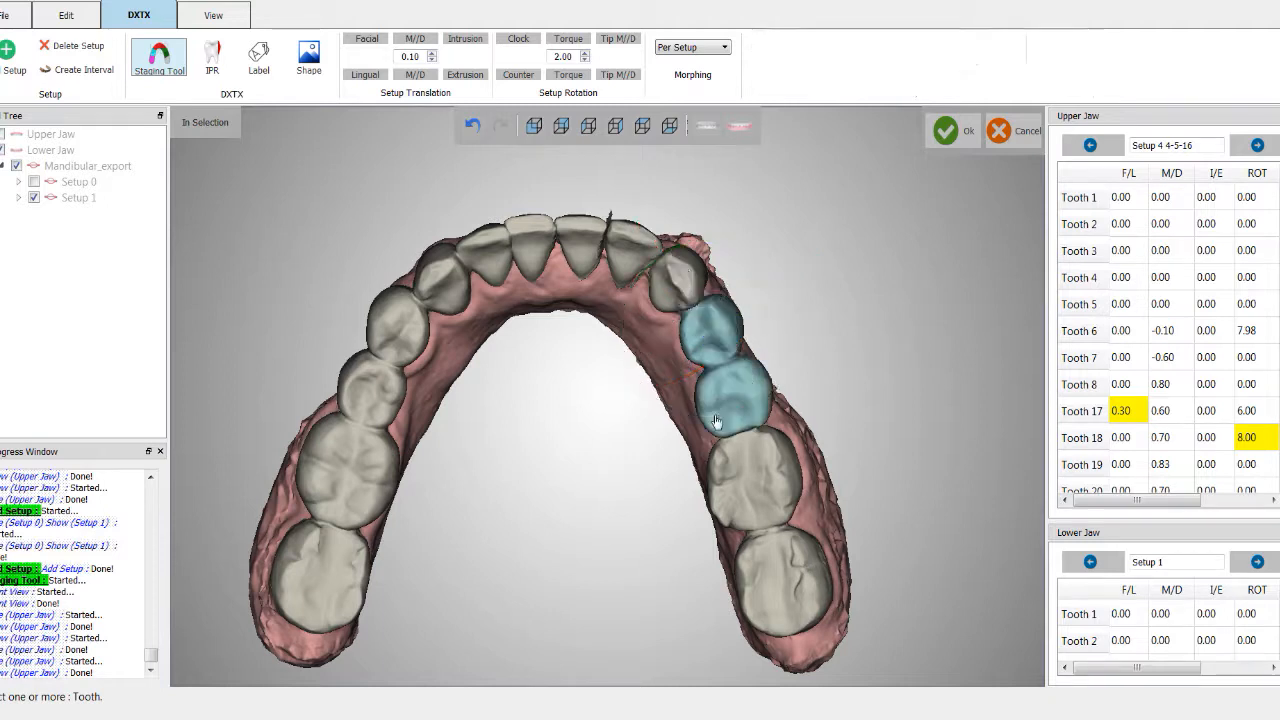
ctrl+click(720, 480)
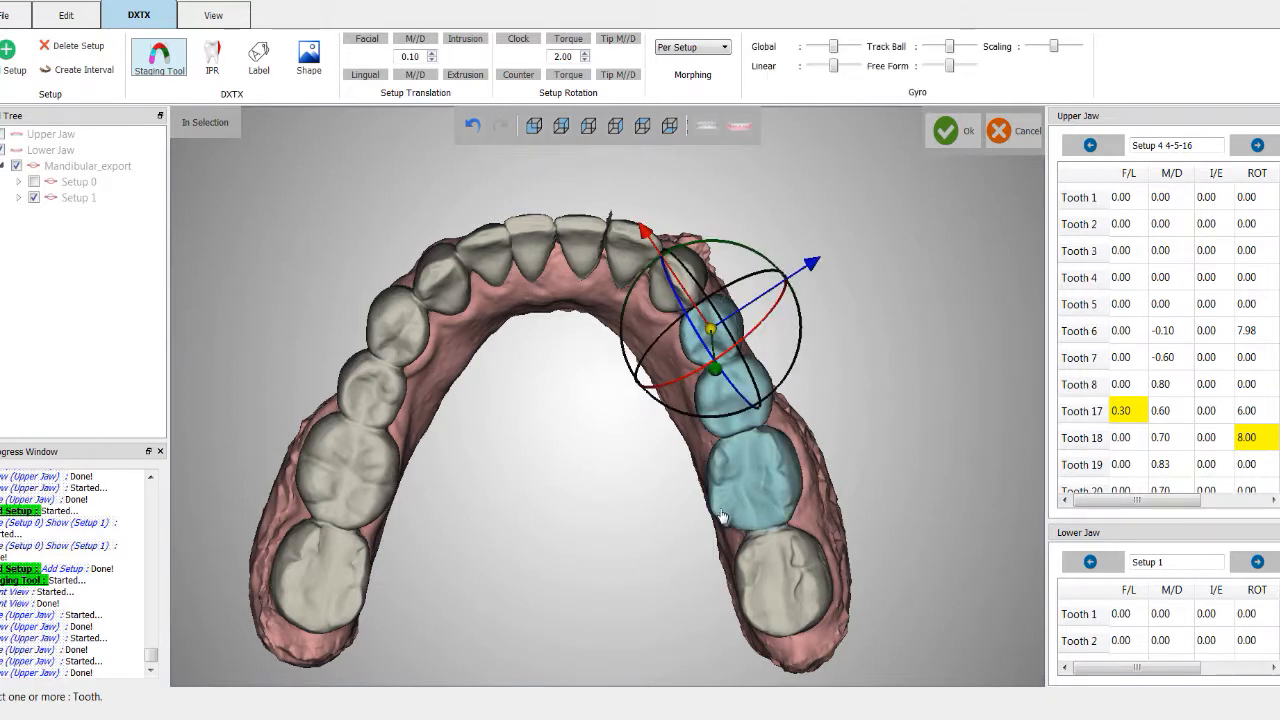
ctrl+click(757, 578)
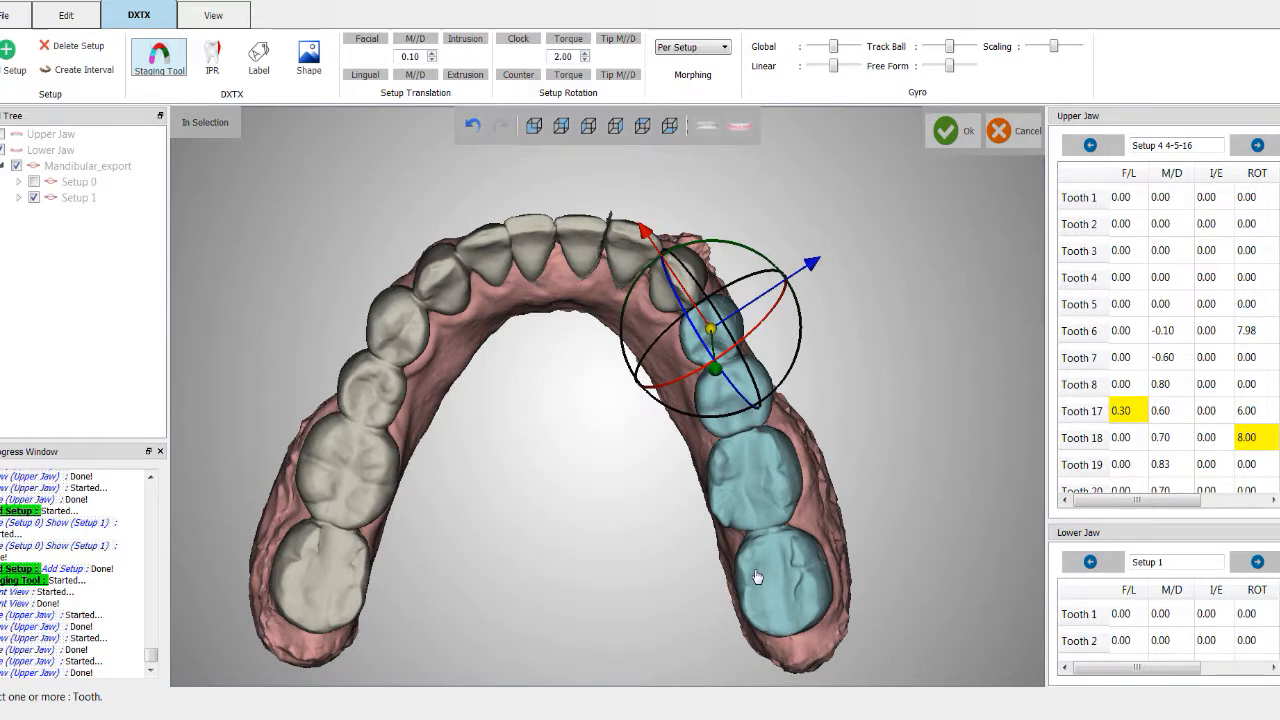
click(415, 75)
click(415, 75)
click(415, 75)
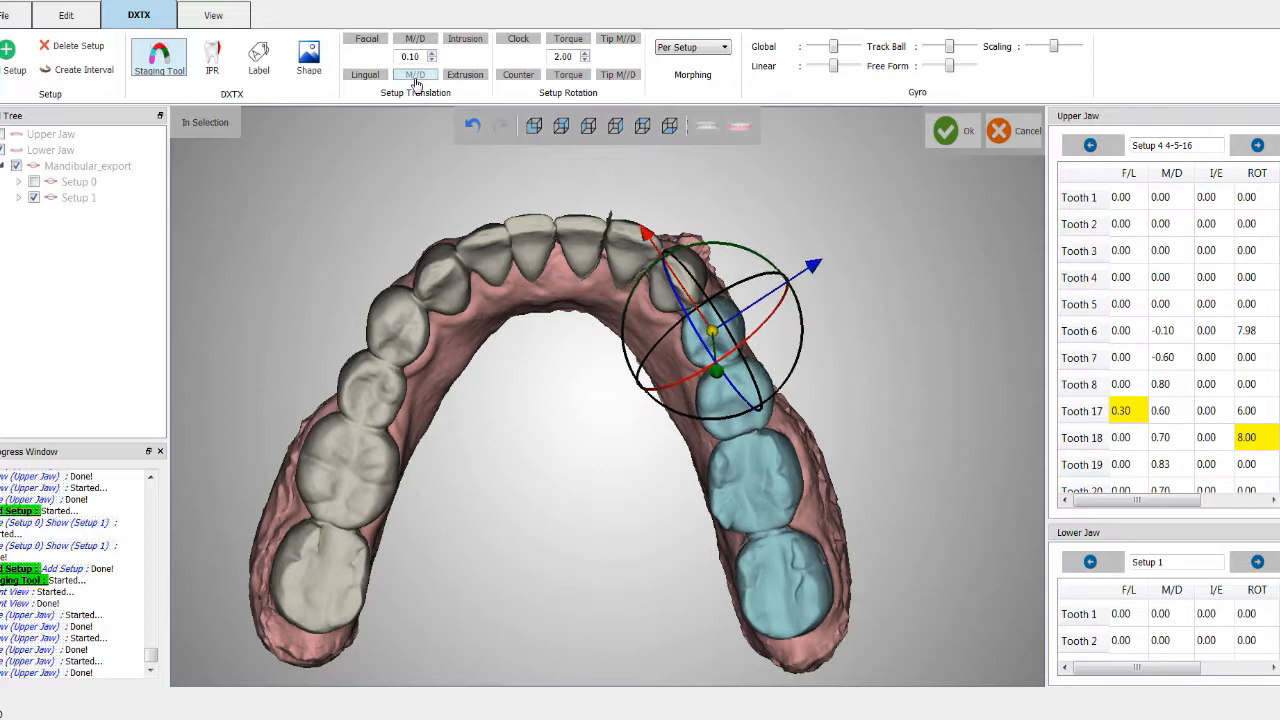
click(415, 75)
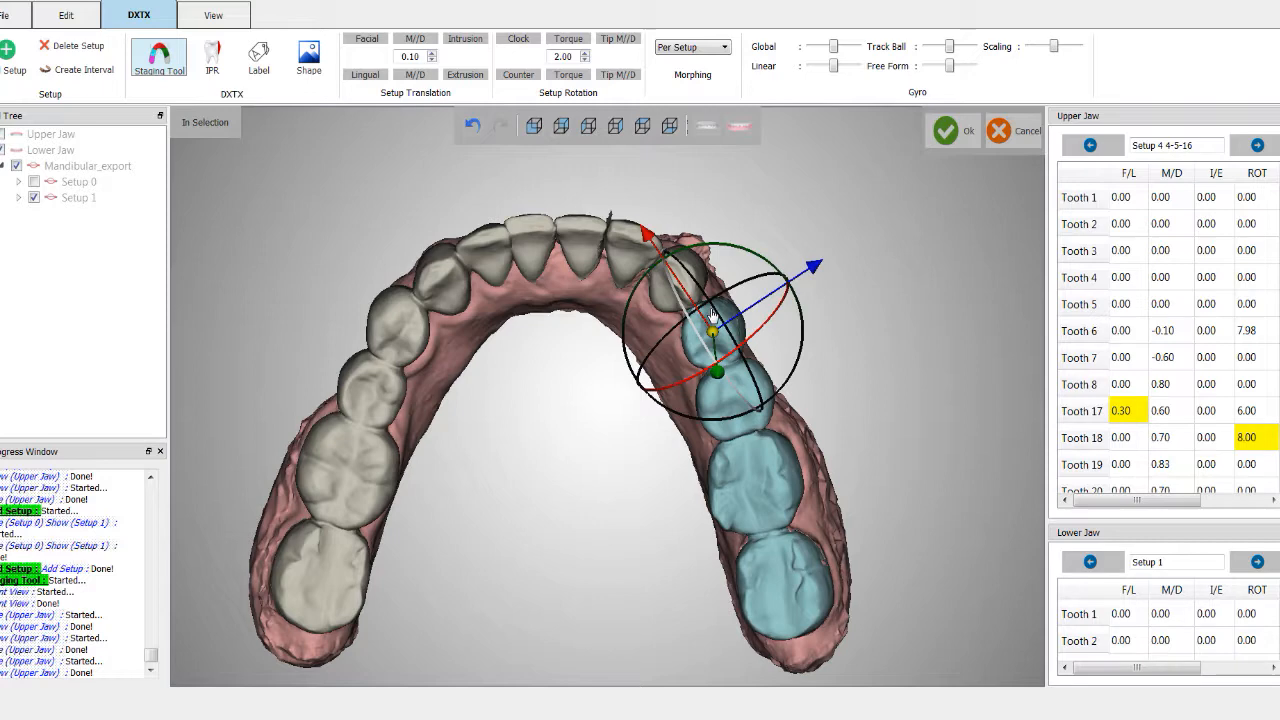
middle_drag(538, 480, 555, 474)
click(558, 473)
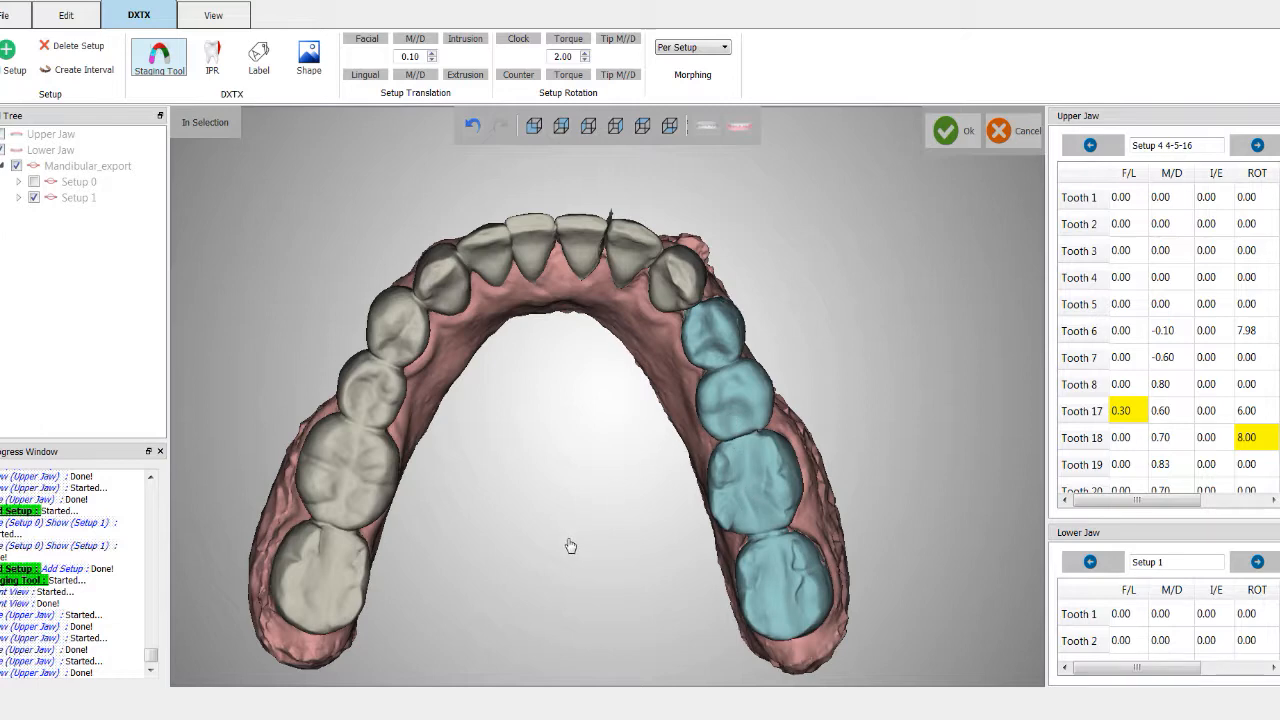
Step: Select an incisor on the left side of the arch and apply Torque to it twice with a 2.00 step
scroll(546, 498, down, 1)
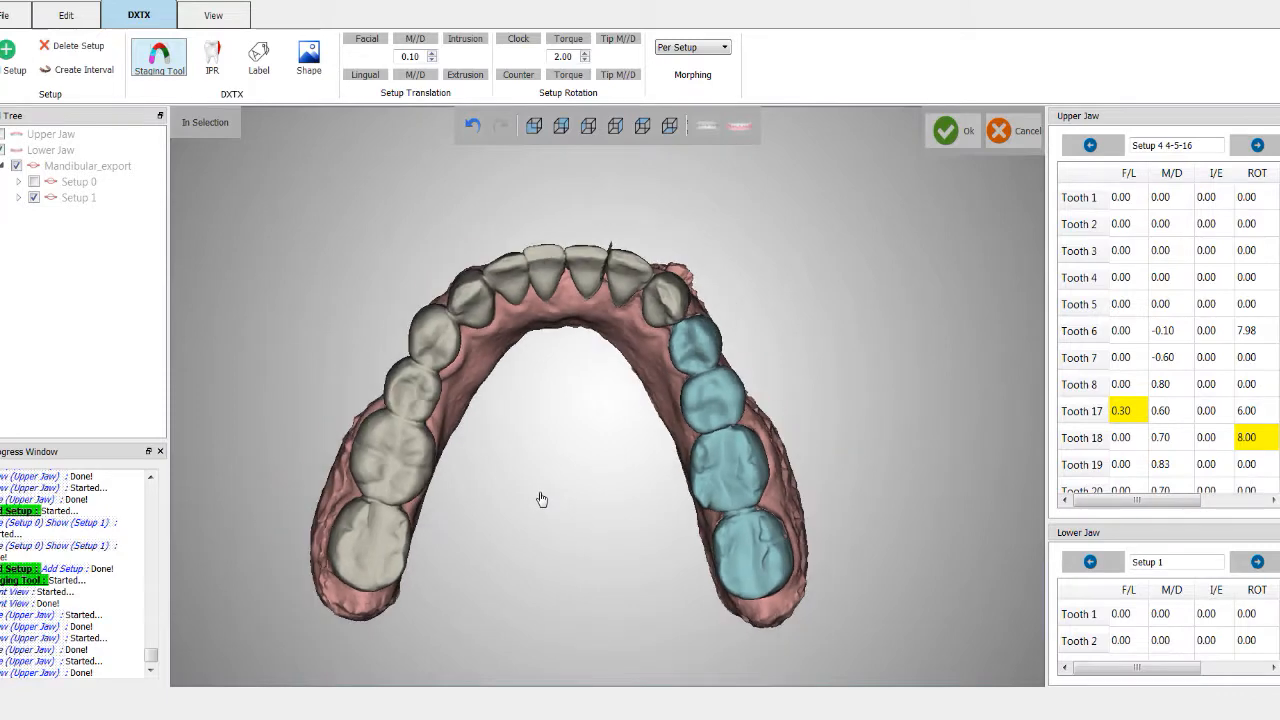
scroll(362, 365, down, 1)
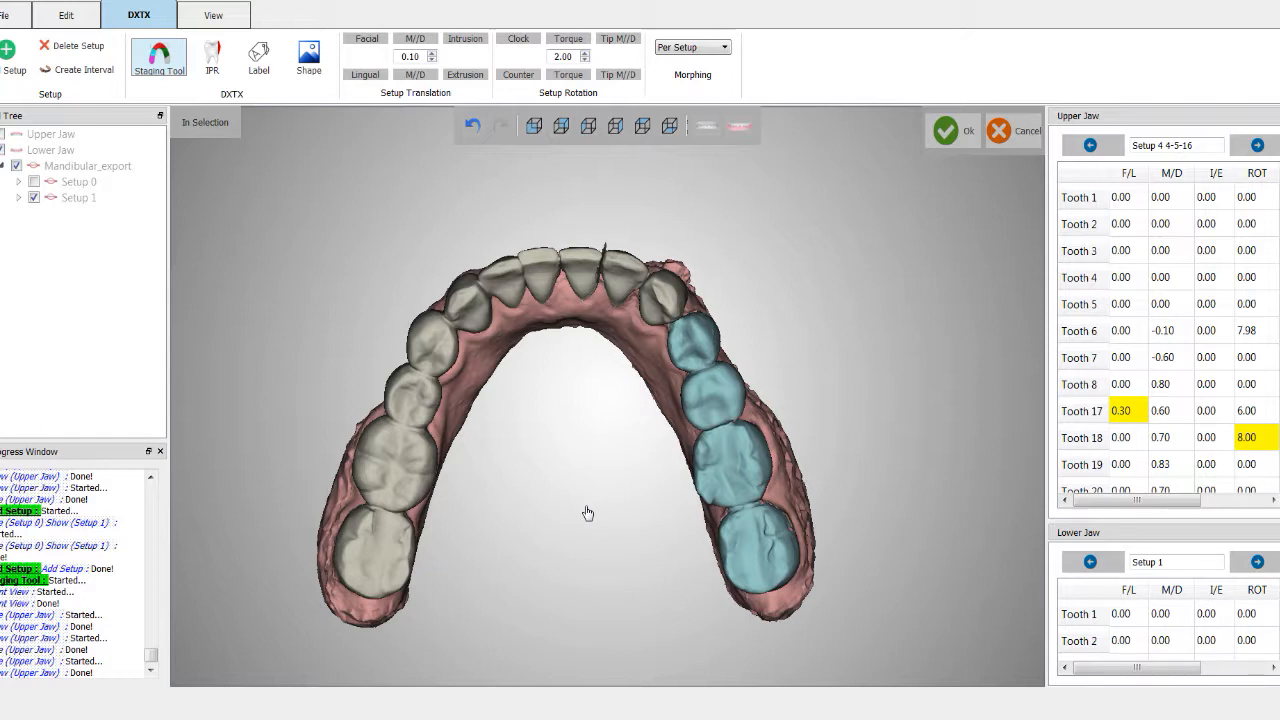
scroll(563, 491, up, 3)
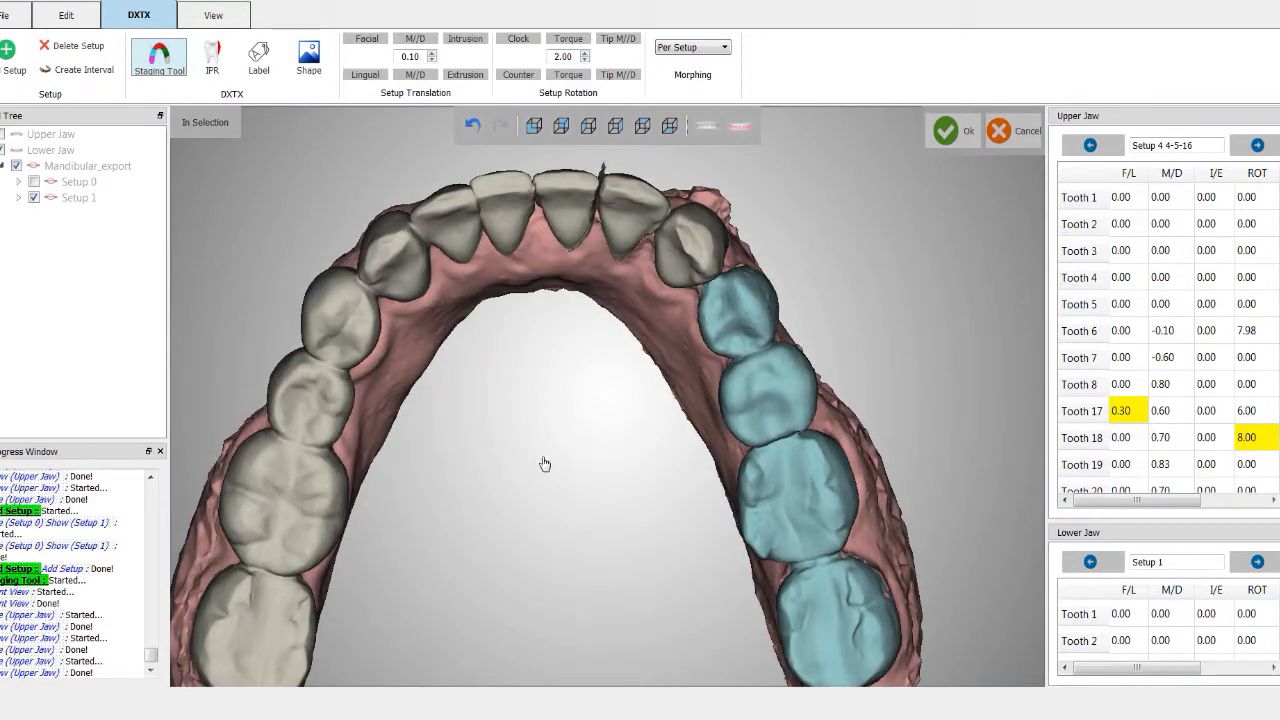
scroll(544, 463, down, 2)
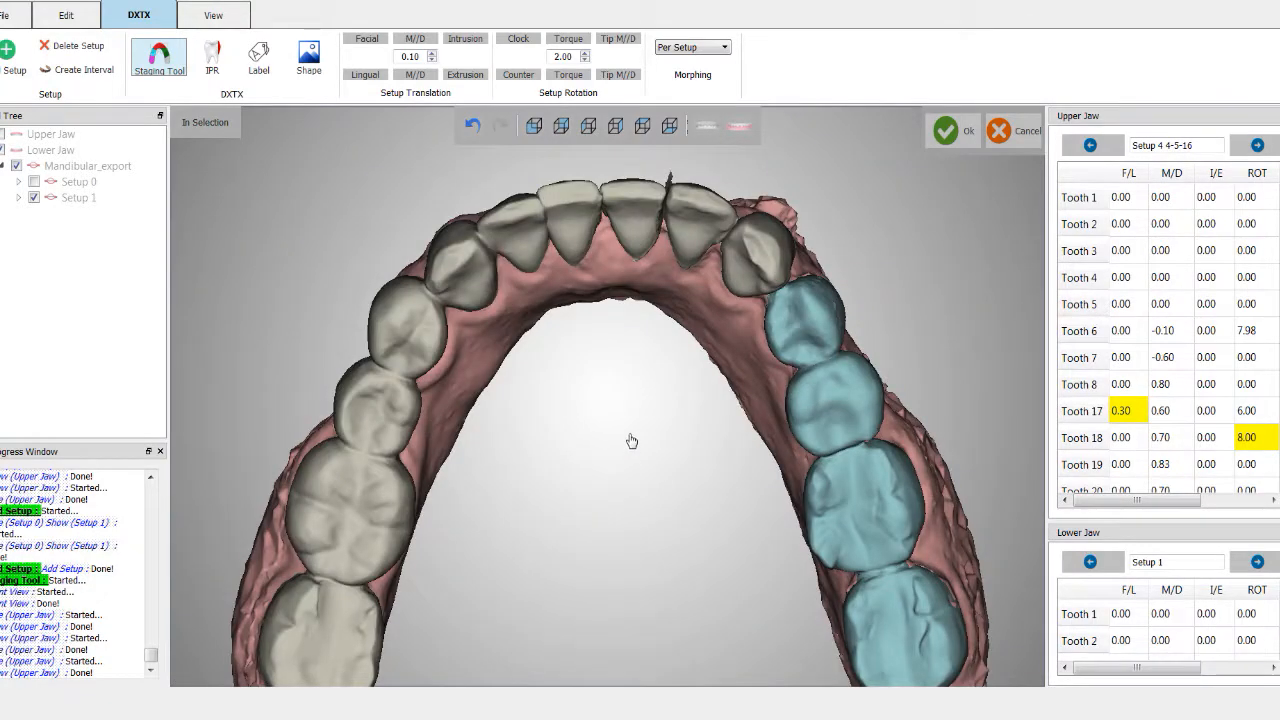
click(531, 216)
middle_drag(567, 413, 598, 532)
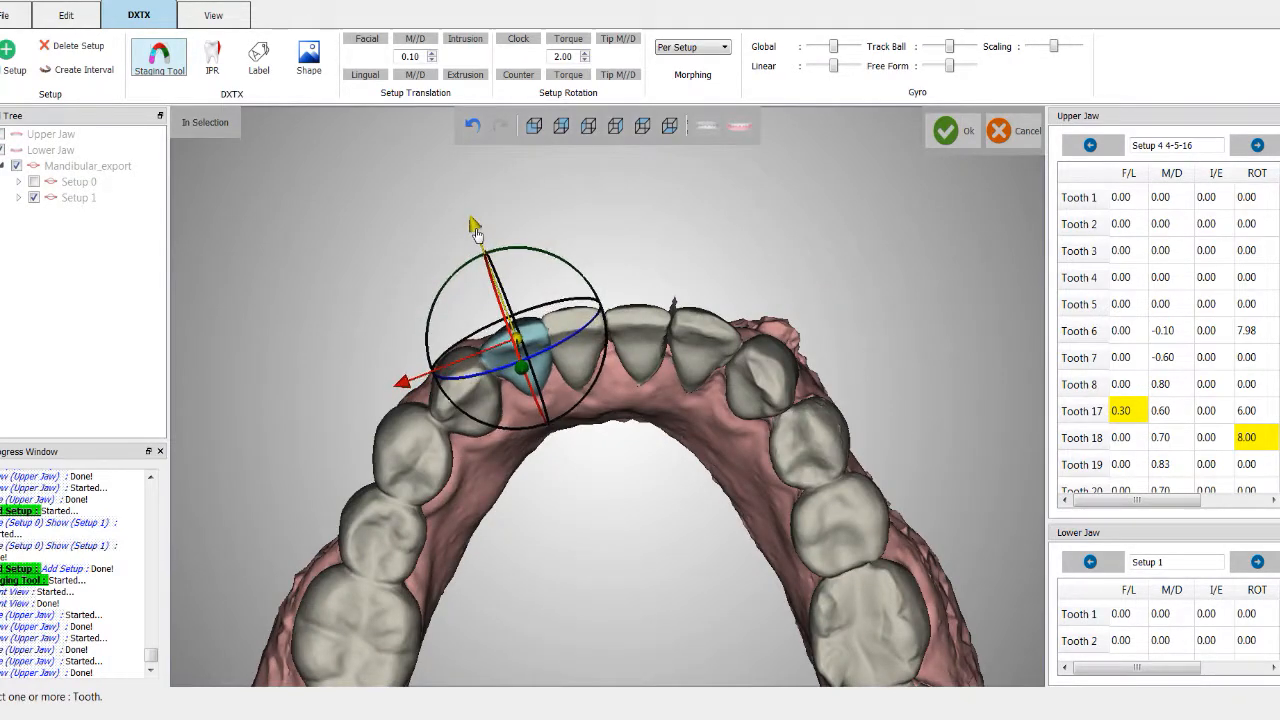
click(566, 47)
click(566, 47)
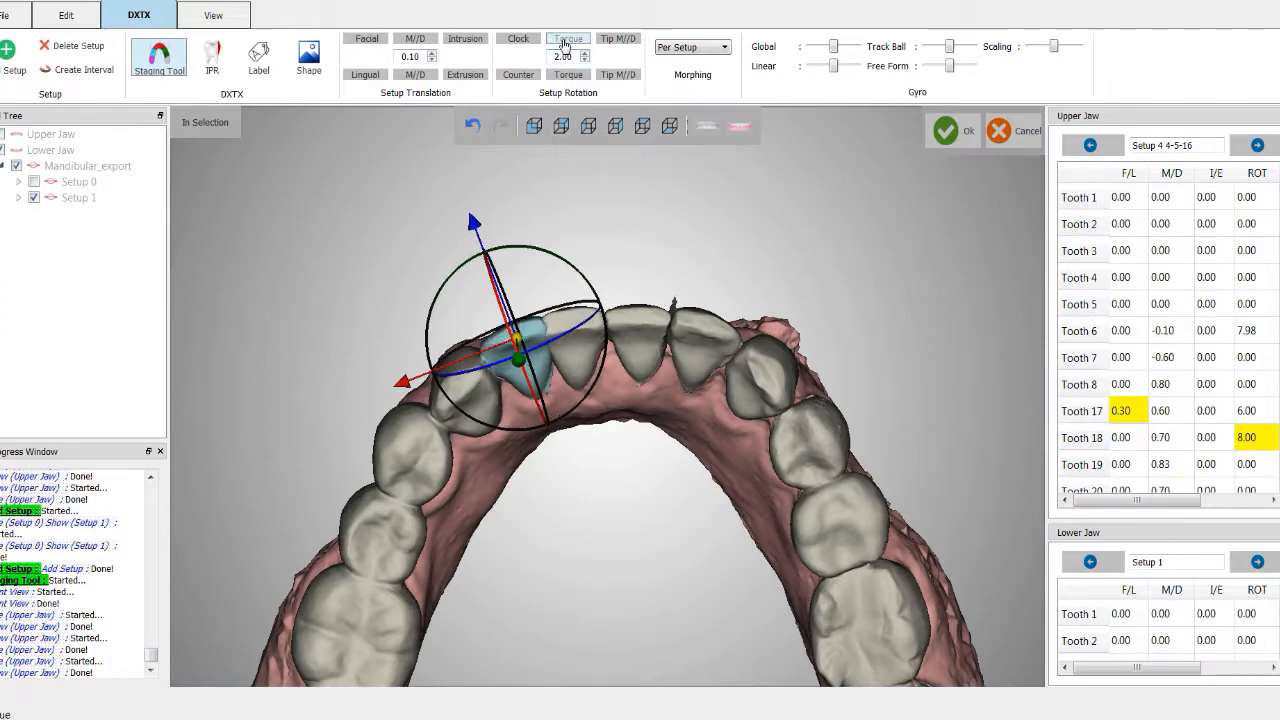
Step: Slide the selected left incisor slightly along the gyro's red axis
middle_drag(606, 469, 622, 497)
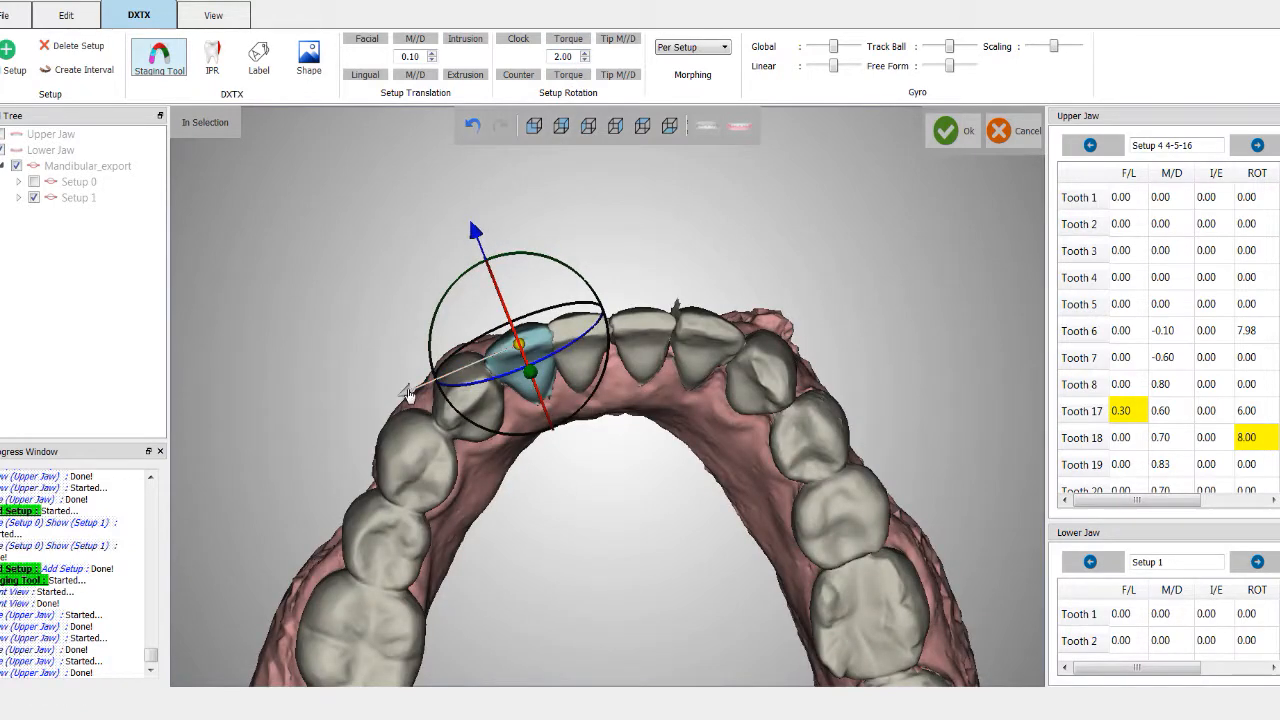
drag(409, 393, 397, 399)
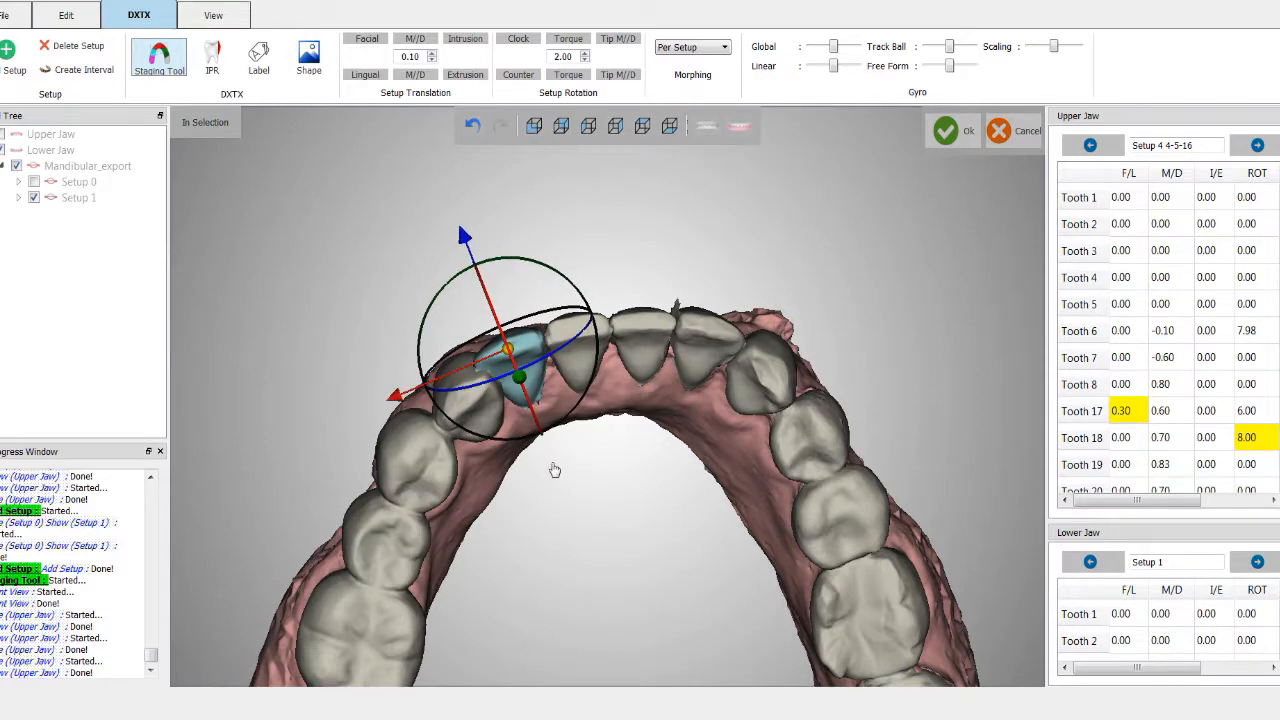
middle_drag(571, 551, 576, 418)
scroll(574, 448, down, 2)
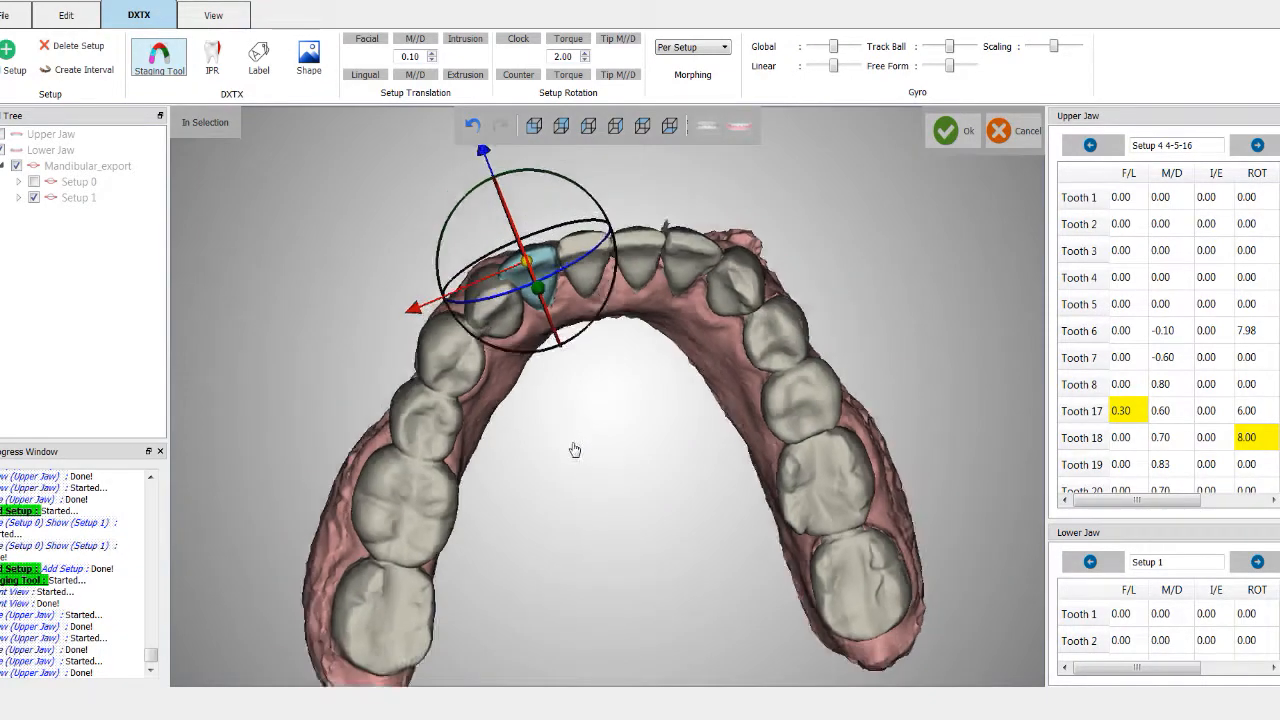
Step: Select the adjacent left canine and nudge it along the gyro's red and blue axes
click(522, 345)
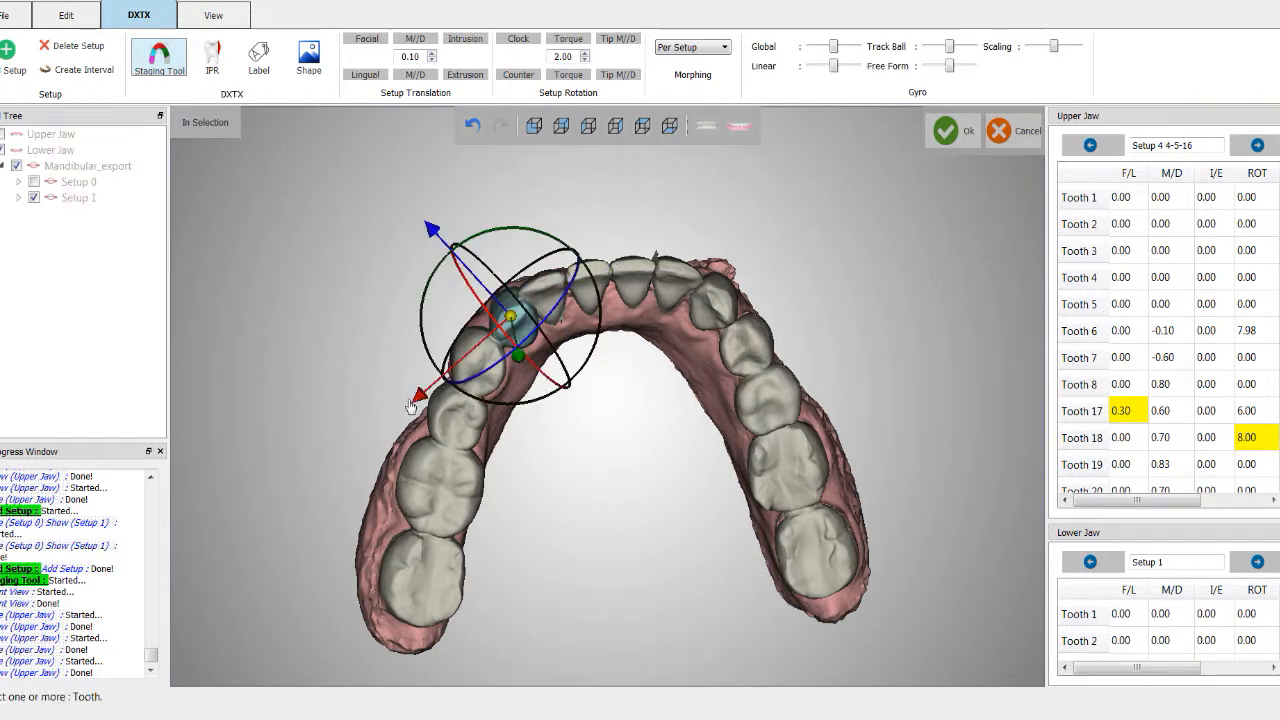
drag(417, 400, 413, 402)
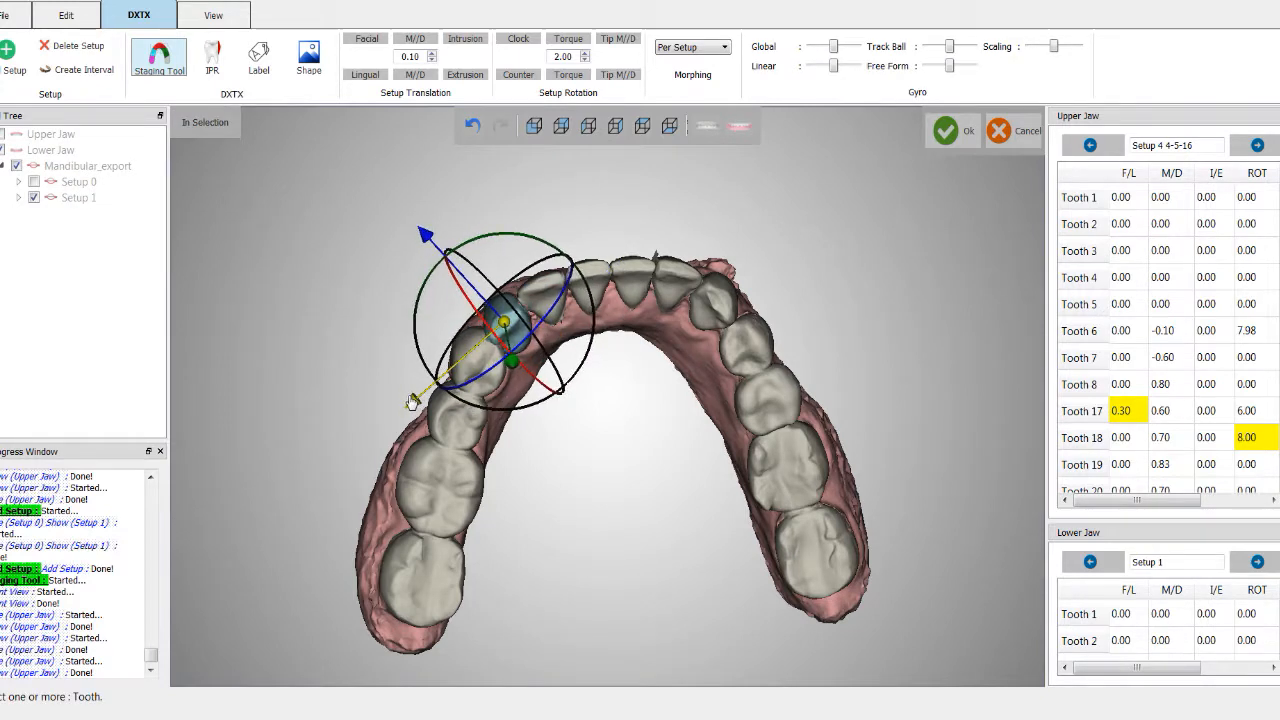
drag(424, 240, 421, 230)
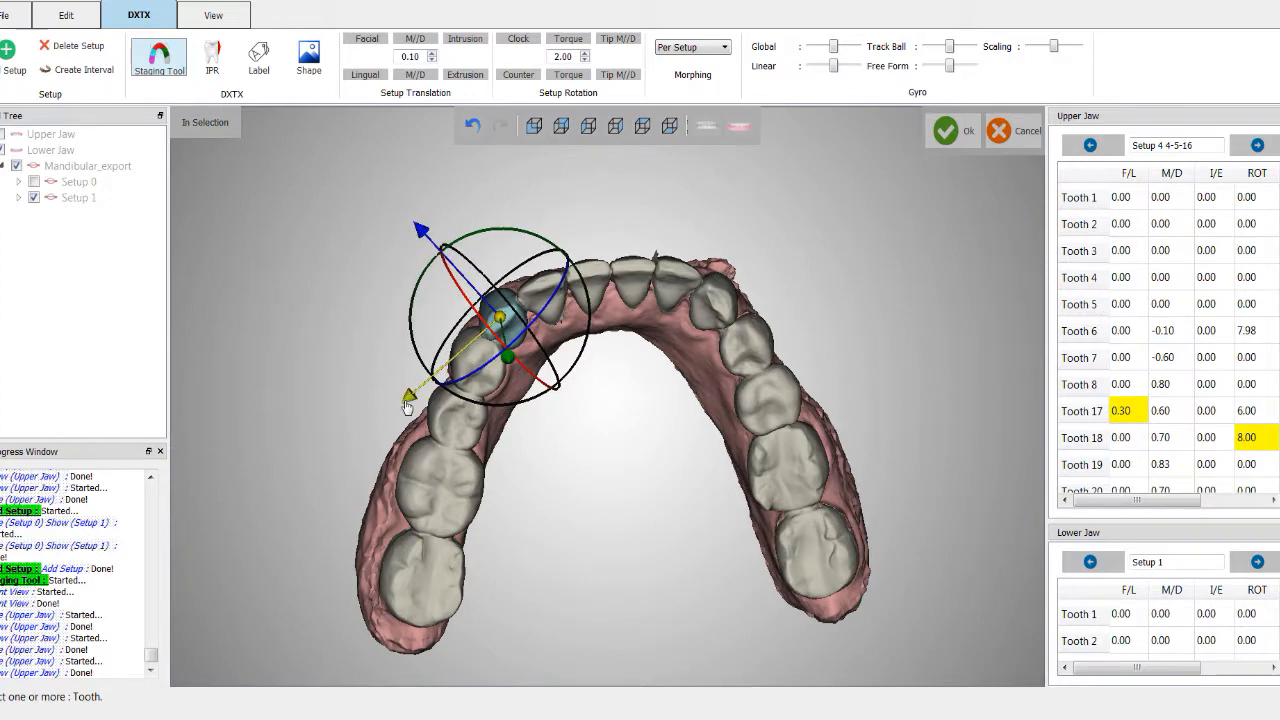
Step: Select the four left posterior teeth and shift them in M/D, one 0.10 step one way and six the opposite way
drag(531, 523, 521, 497)
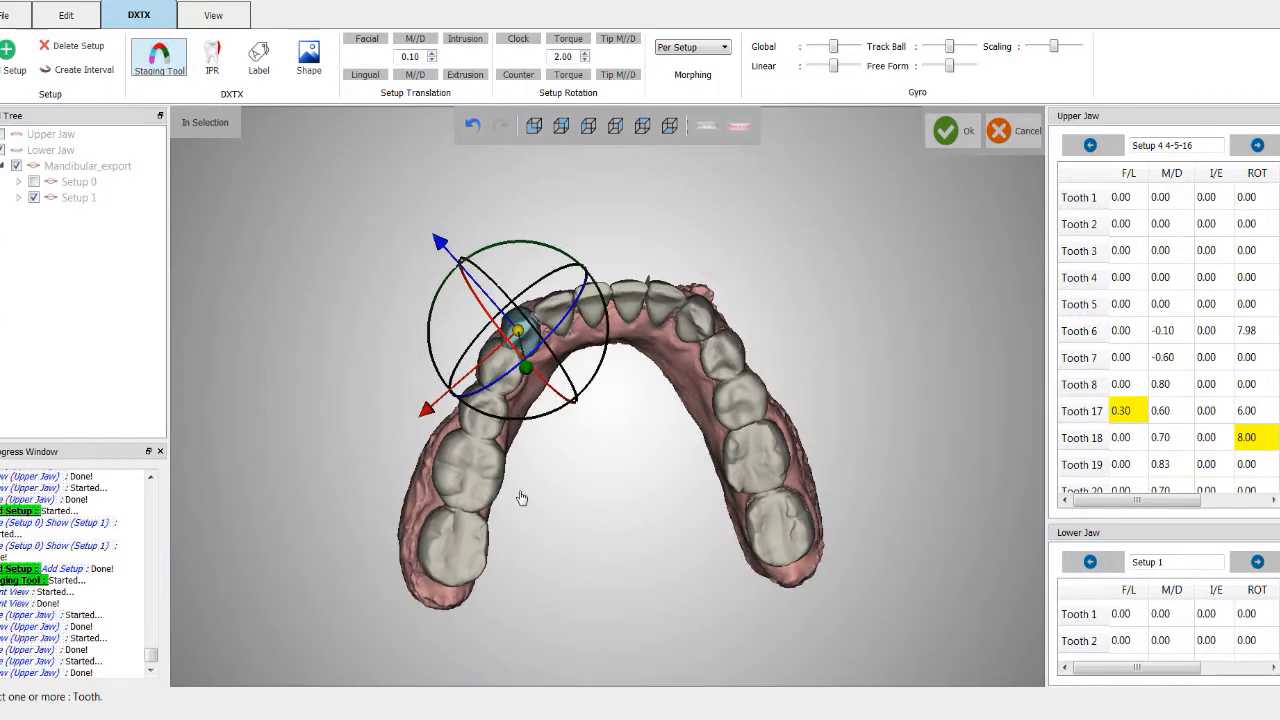
click(511, 396)
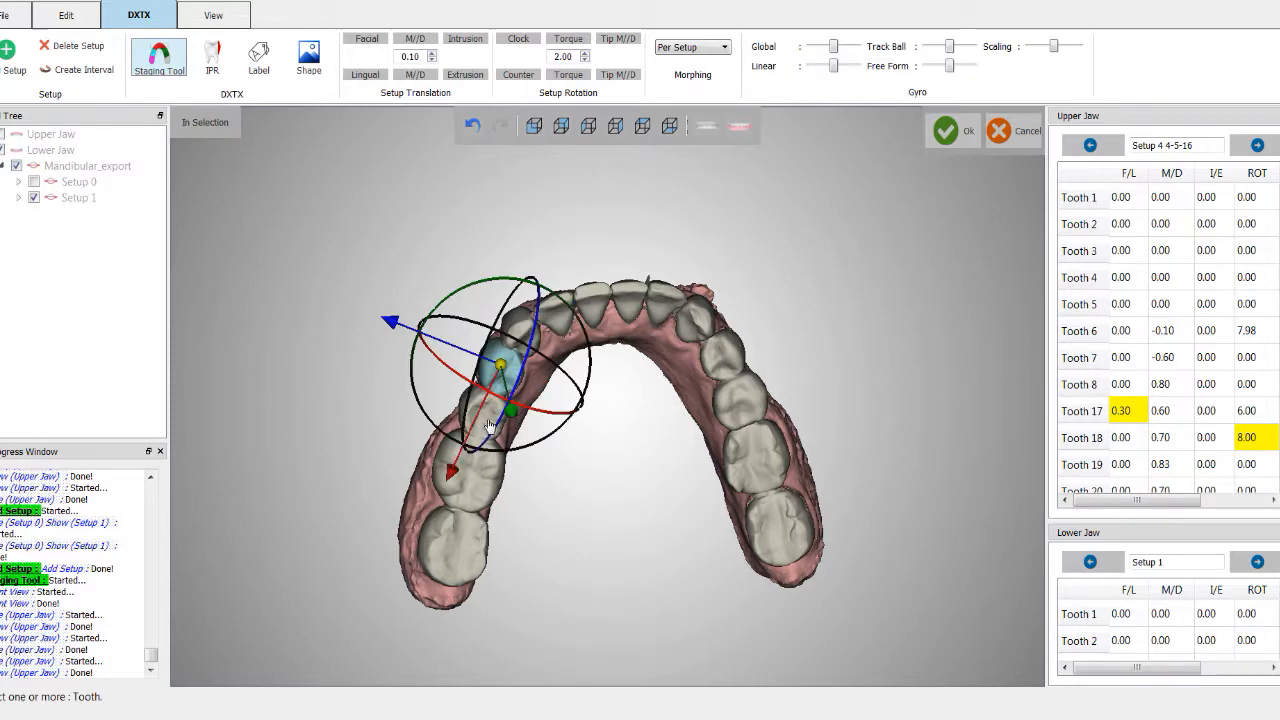
ctrl+click(490, 425)
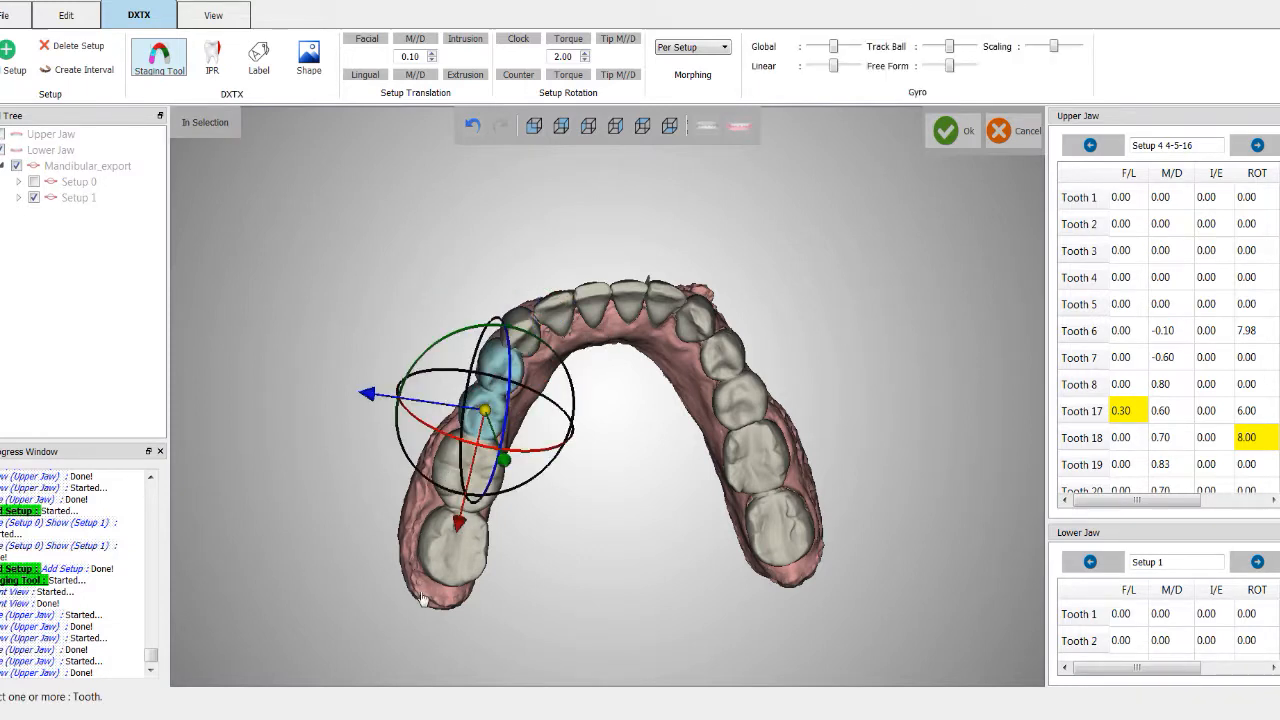
ctrl+click(455, 490)
ctrl+click(467, 582)
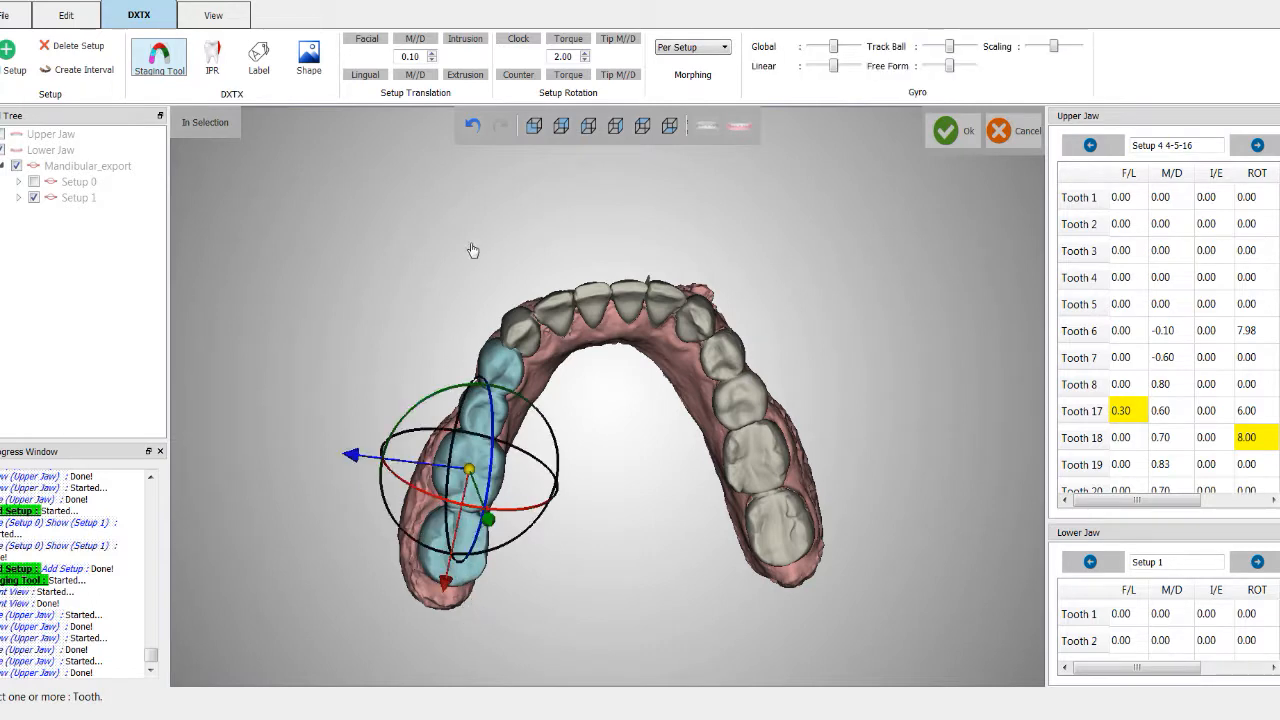
click(420, 78)
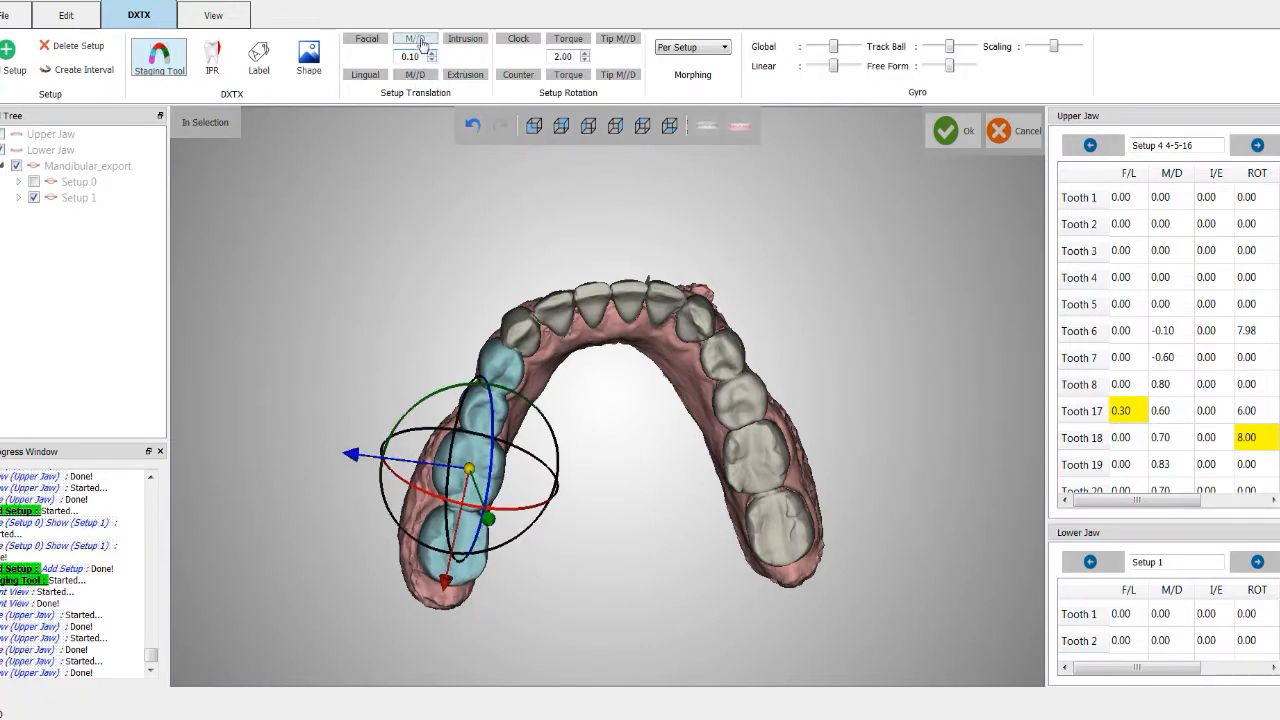
click(422, 45)
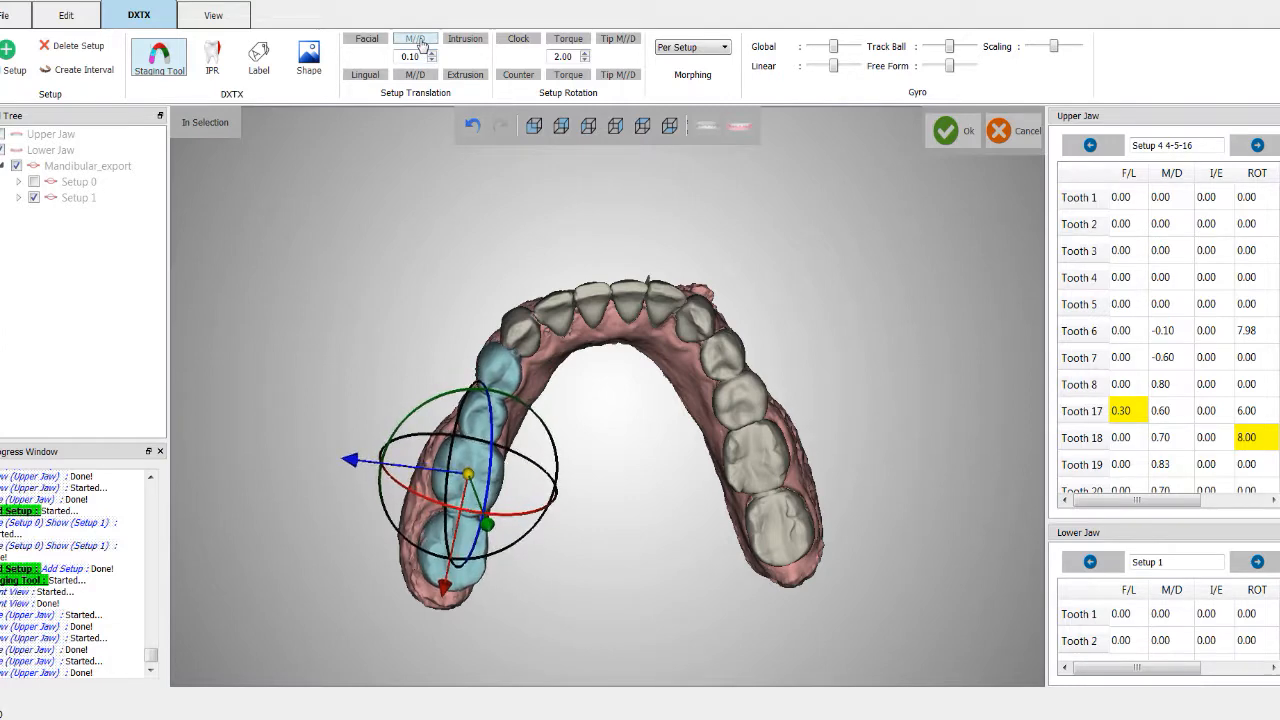
click(422, 45)
click(422, 45)
click(422, 45)
click(422, 45)
click(422, 45)
click(422, 45)
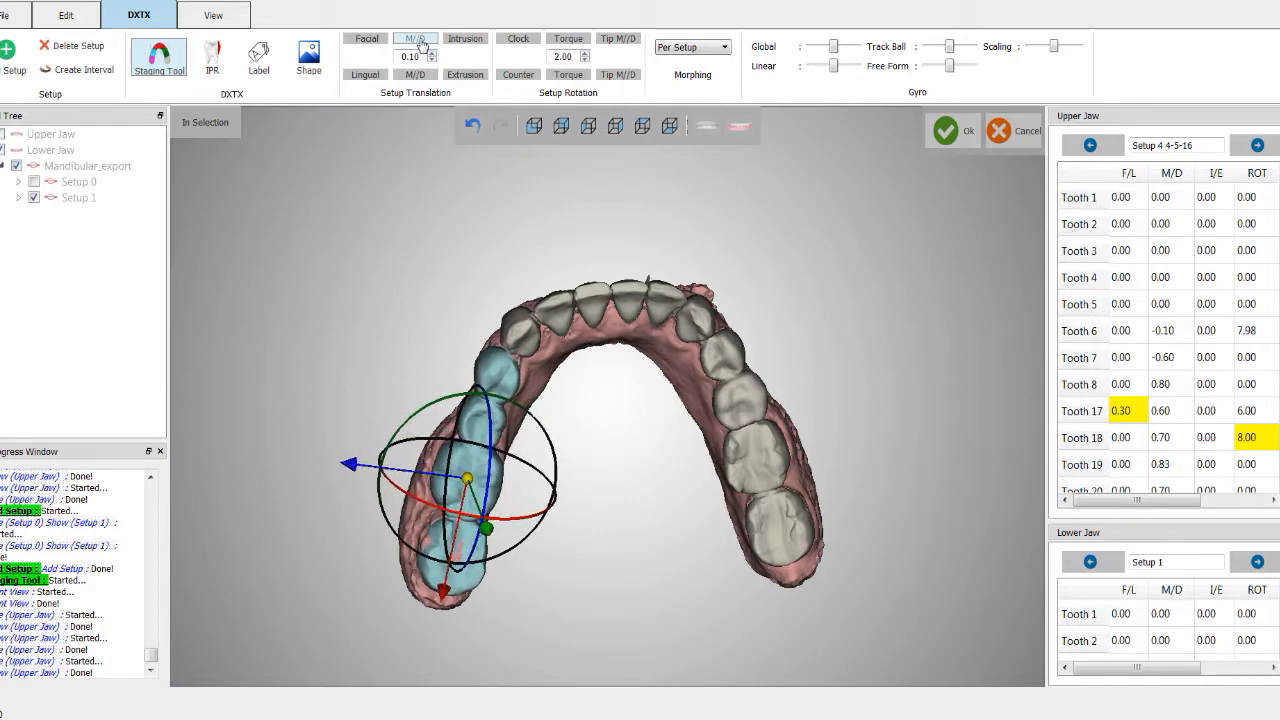
click(422, 45)
middle_drag(327, 246, 348, 213)
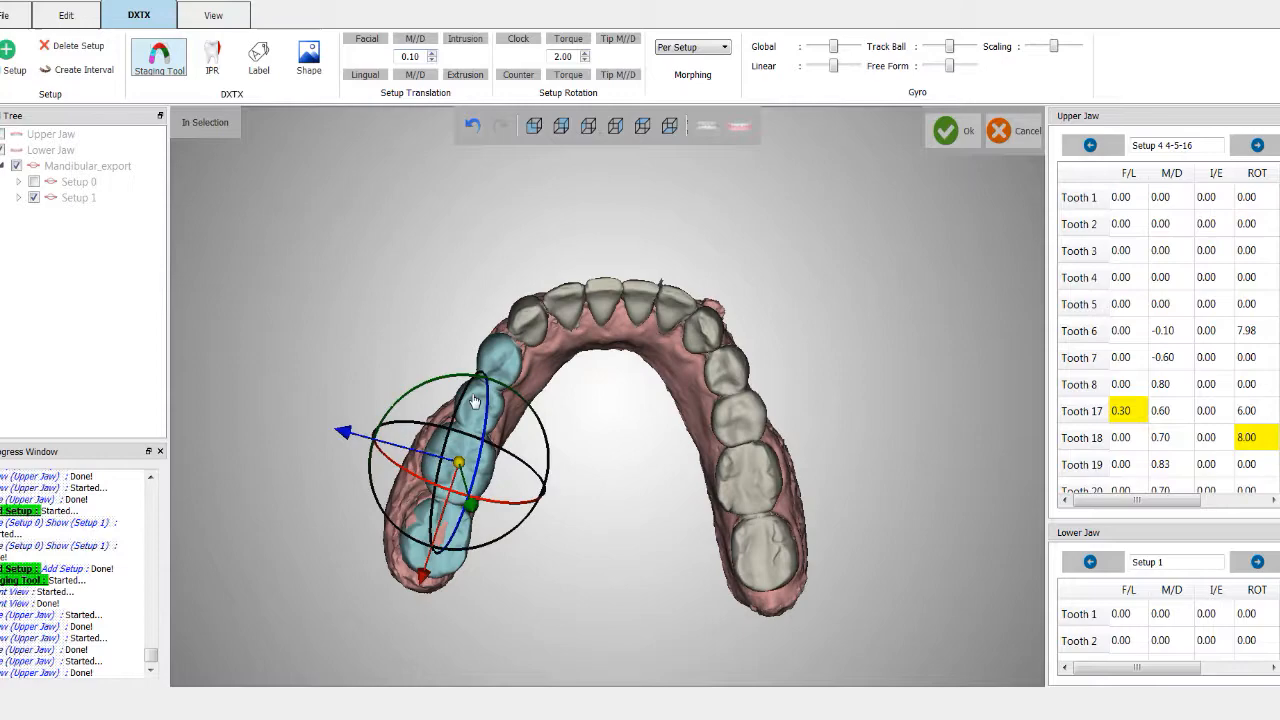
Step: Deselect the tooth and inspect the adjusted lower arch from the occlusal view
click(618, 508)
scroll(608, 507, down, 1)
scroll(608, 505, up, 1)
scroll(608, 504, down, 1)
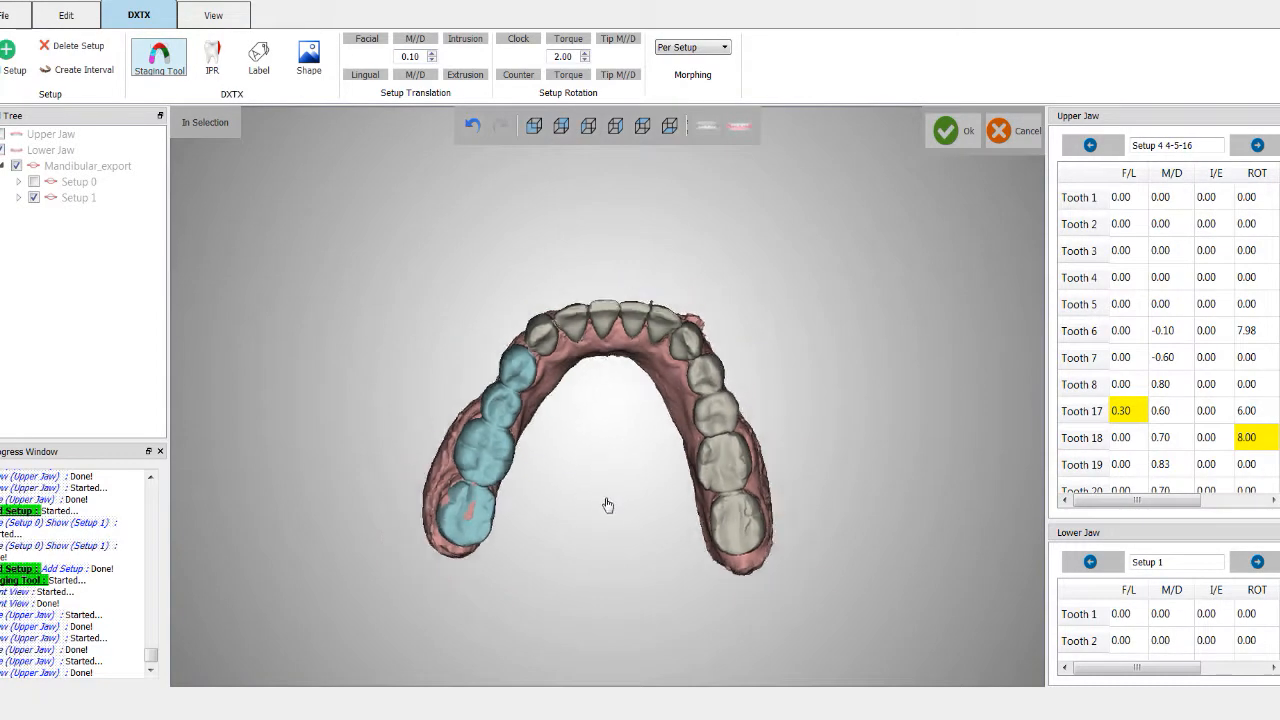
scroll(608, 504, up, 4)
middle_drag(600, 429, 598, 534)
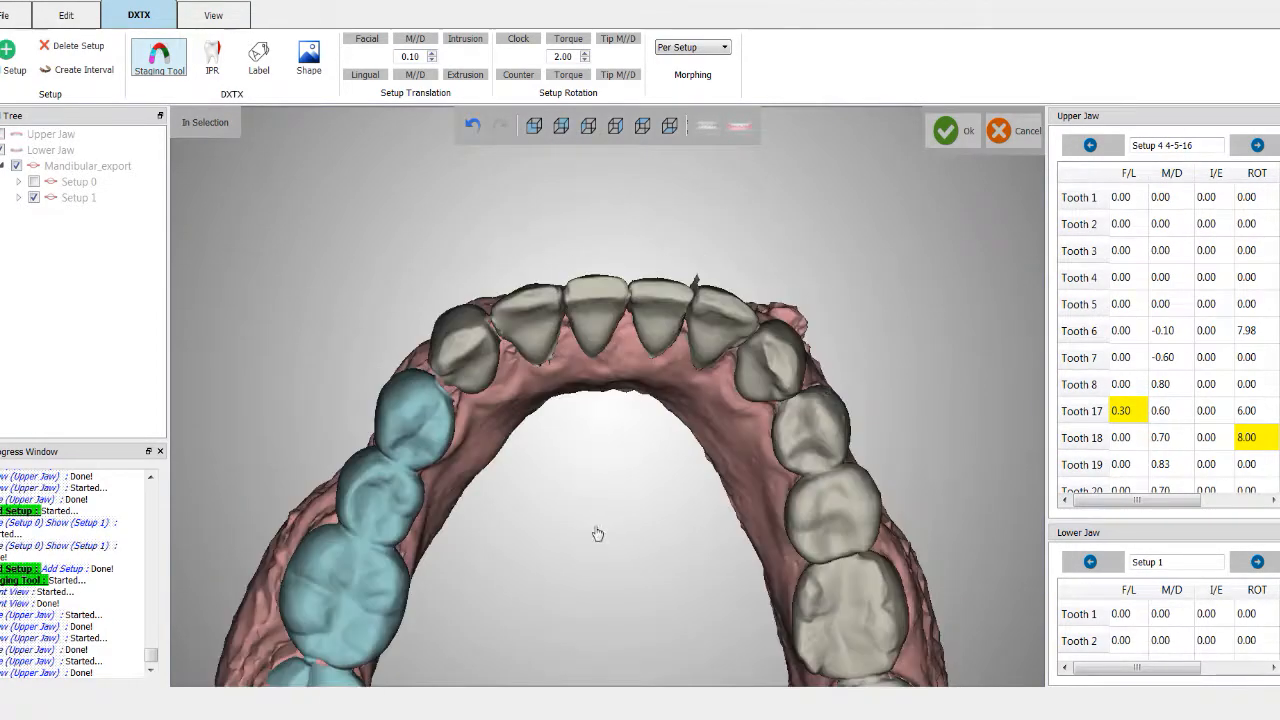
mouse_move(598, 486)
middle_down()
mouse_move(557, 484)
mouse_move(577, 536)
mouse_move(625, 500)
mouse_move(614, 493)
middle_up()
scroll(621, 498, down, 1)
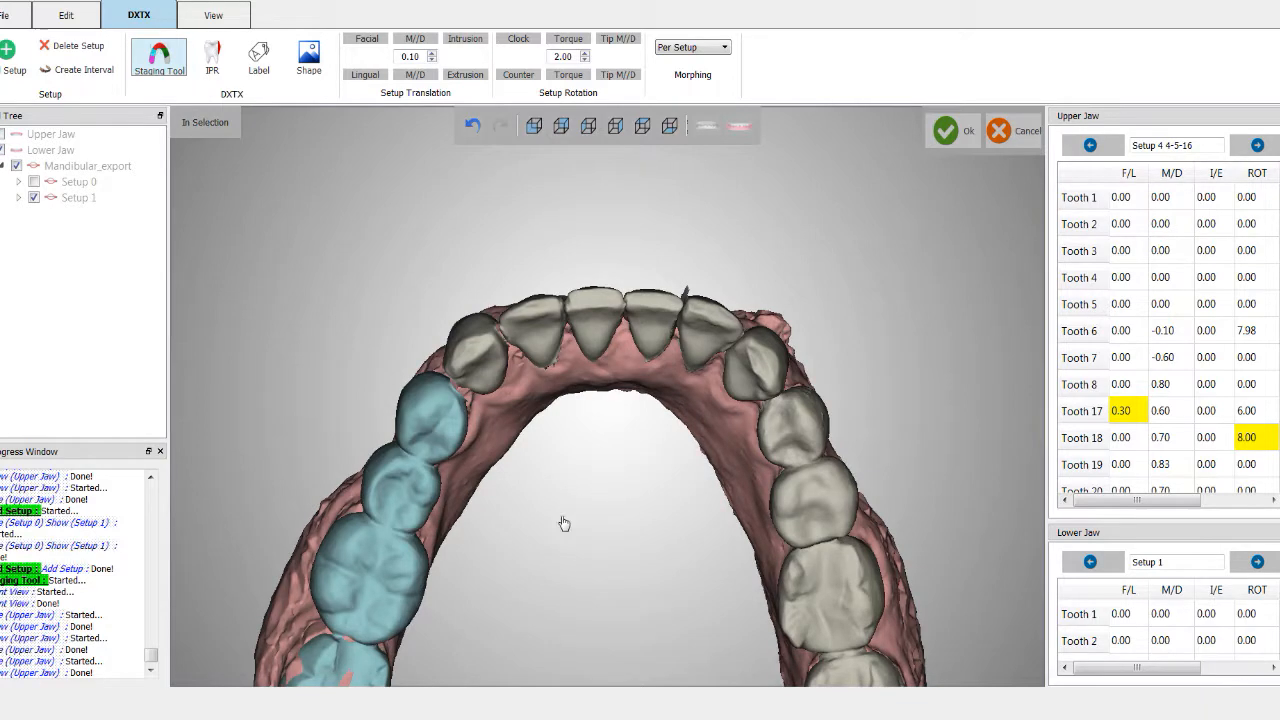
scroll(563, 523, down, 2)
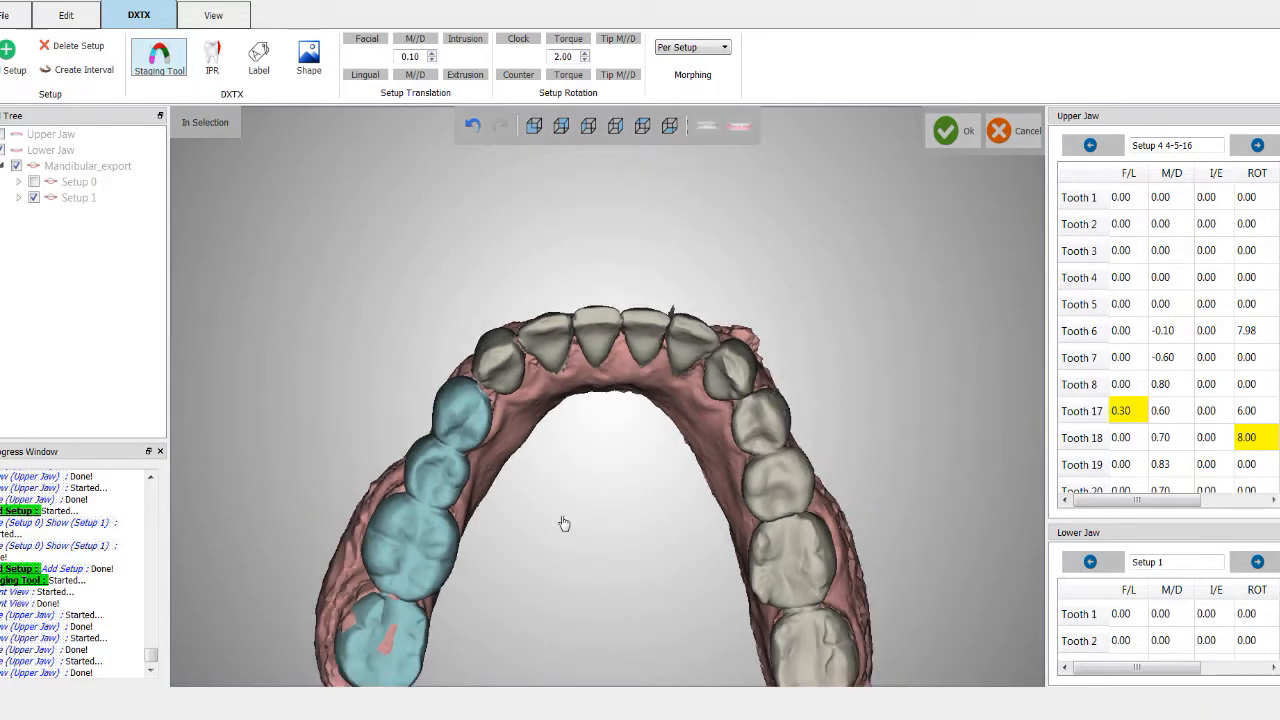
Step: Switch to the front view, select a lower central incisor and reposition it with the gyro
click(533, 126)
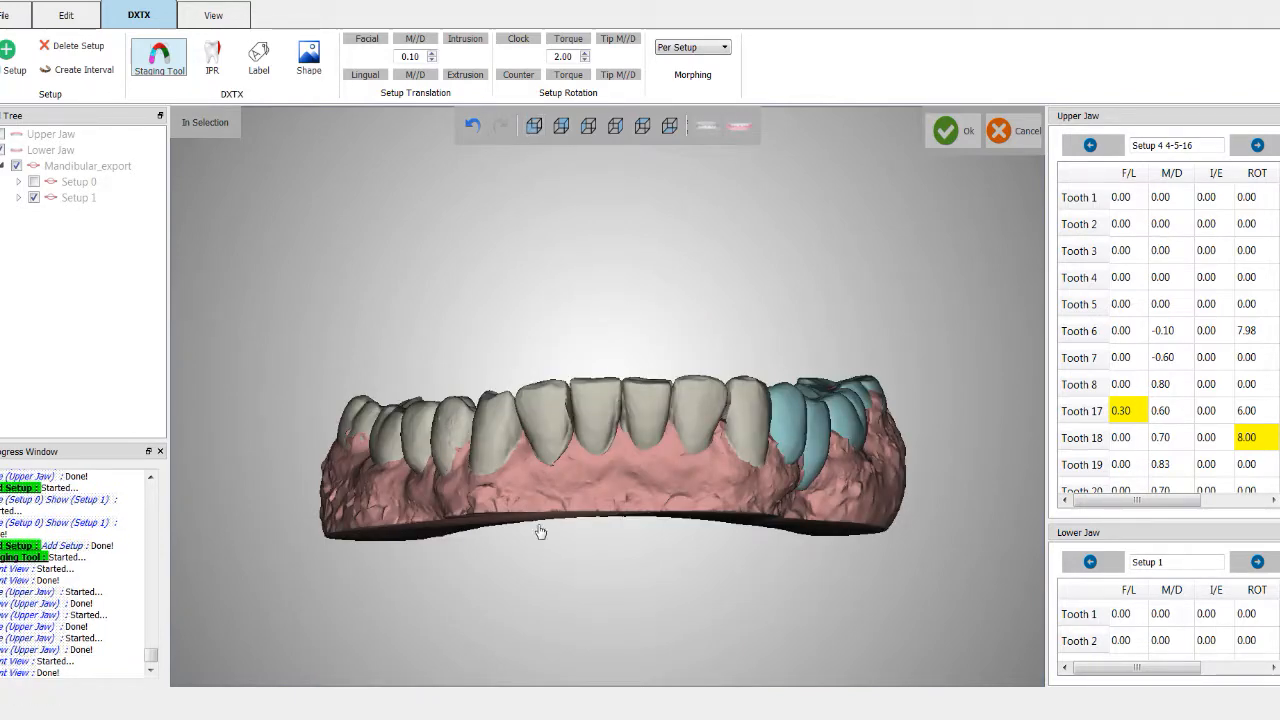
middle_drag(583, 454, 601, 455)
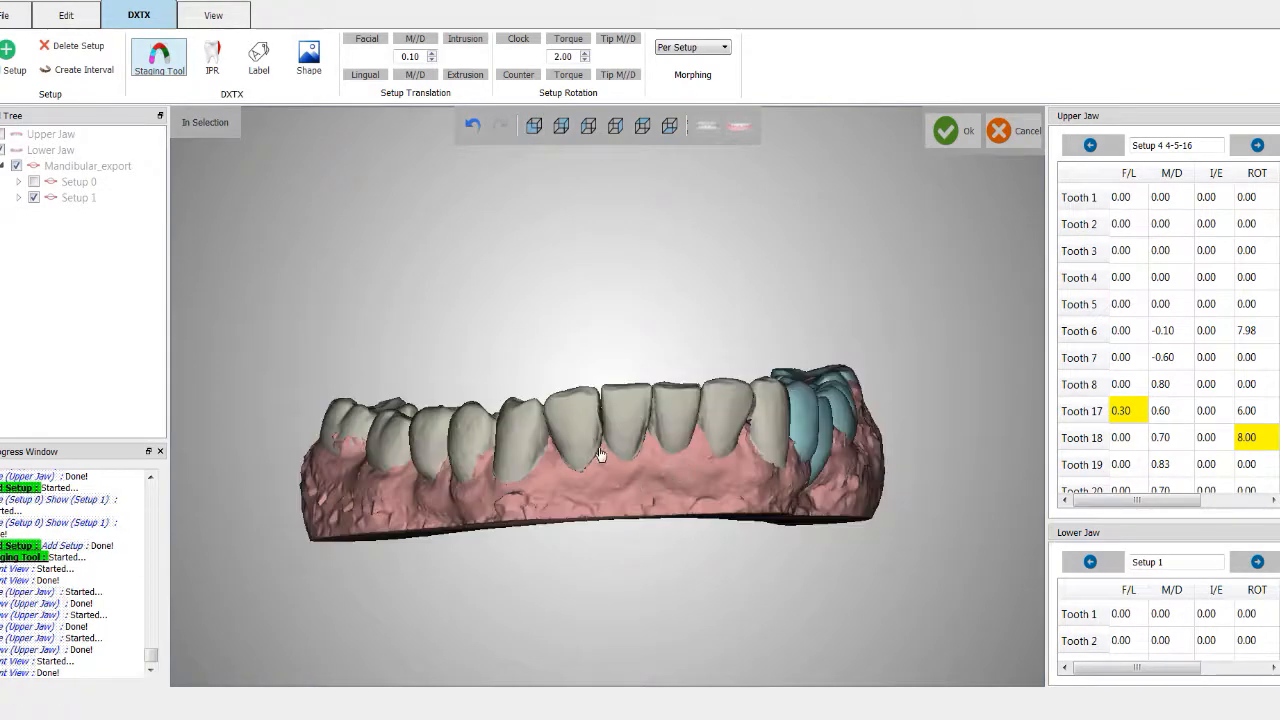
middle_drag(610, 398, 649, 463)
click(632, 430)
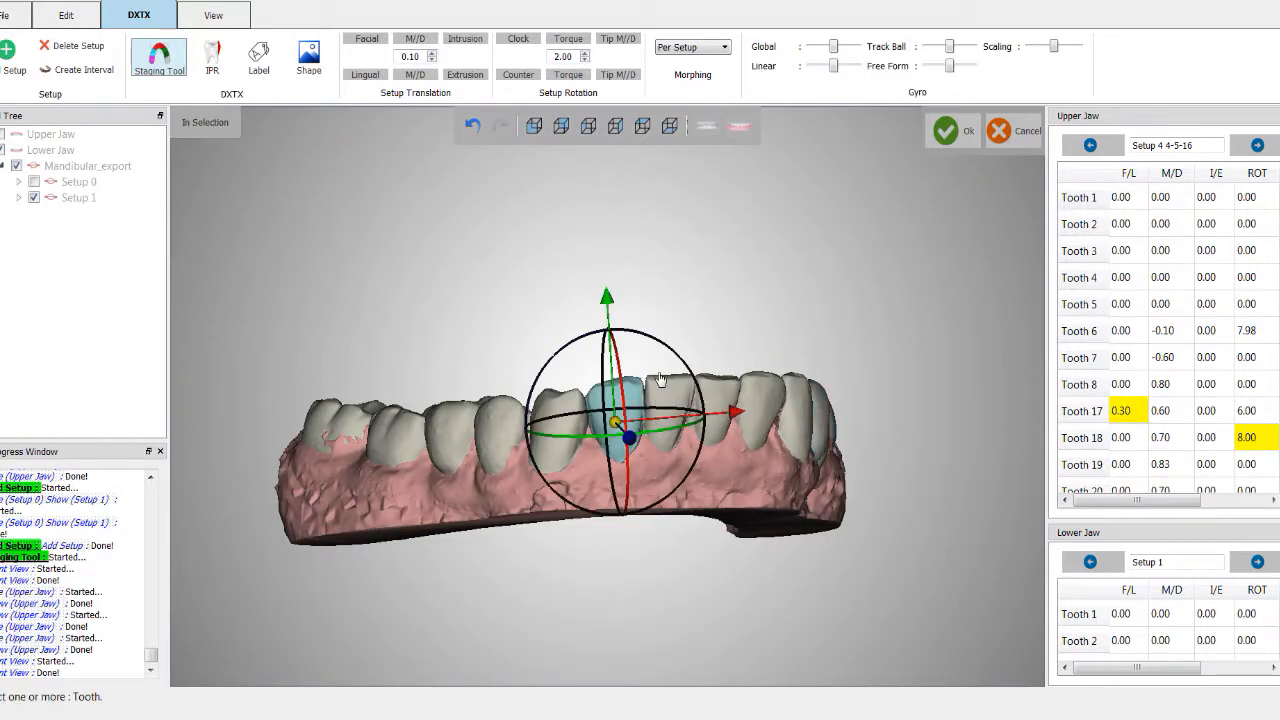
drag(670, 352, 677, 357)
middle_drag(690, 397, 745, 514)
middle_drag(758, 414, 586, 604)
click(597, 626)
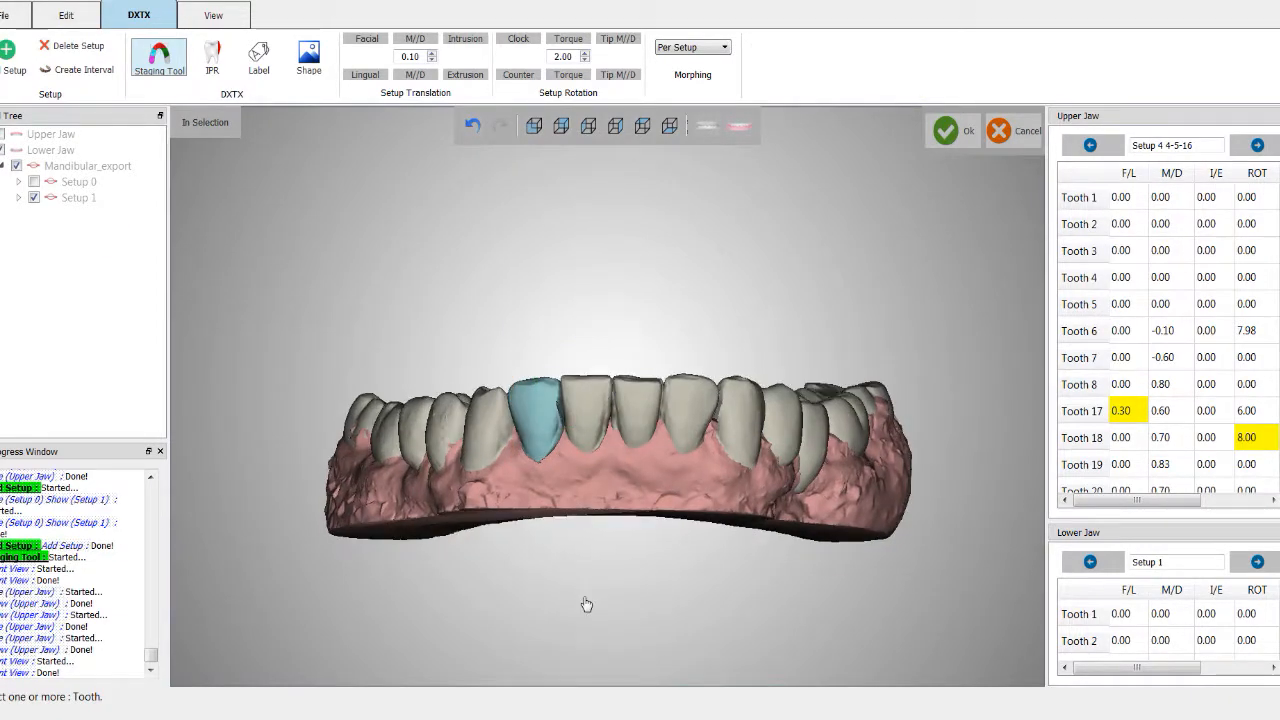
Step: Examine the neighbouring lower incisor and the anterior segment from several angles
click(674, 430)
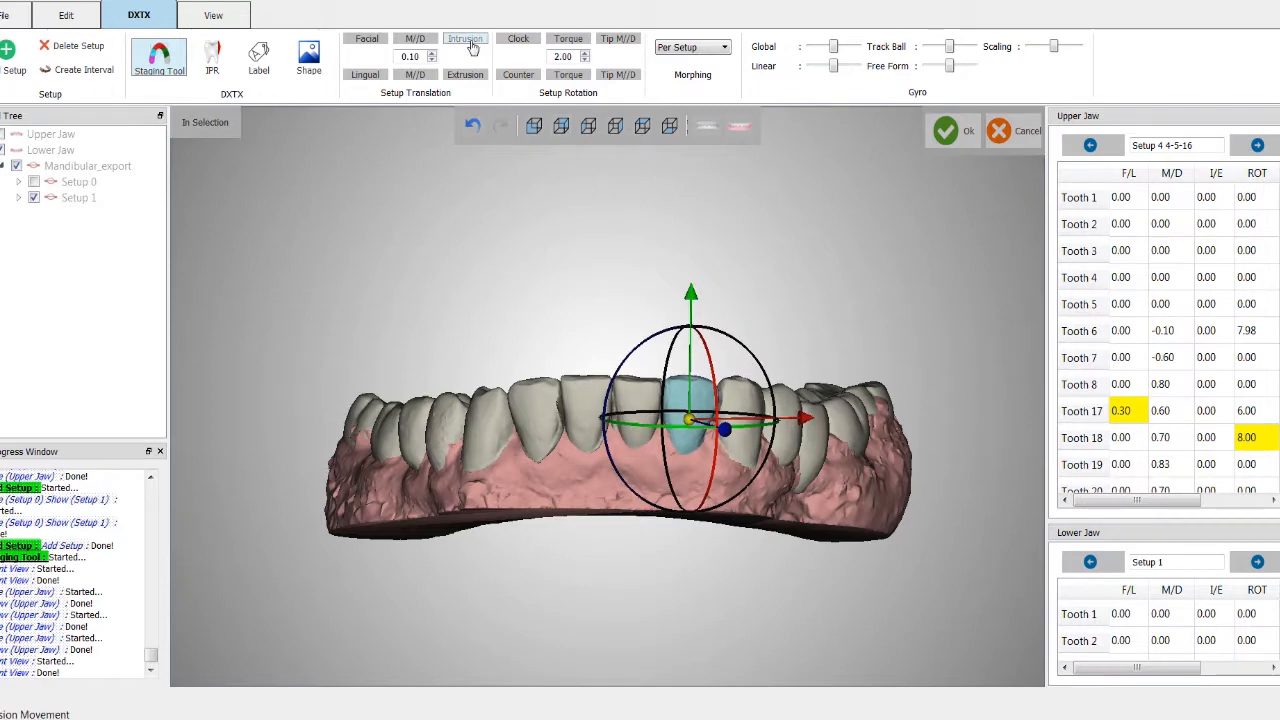
click(623, 597)
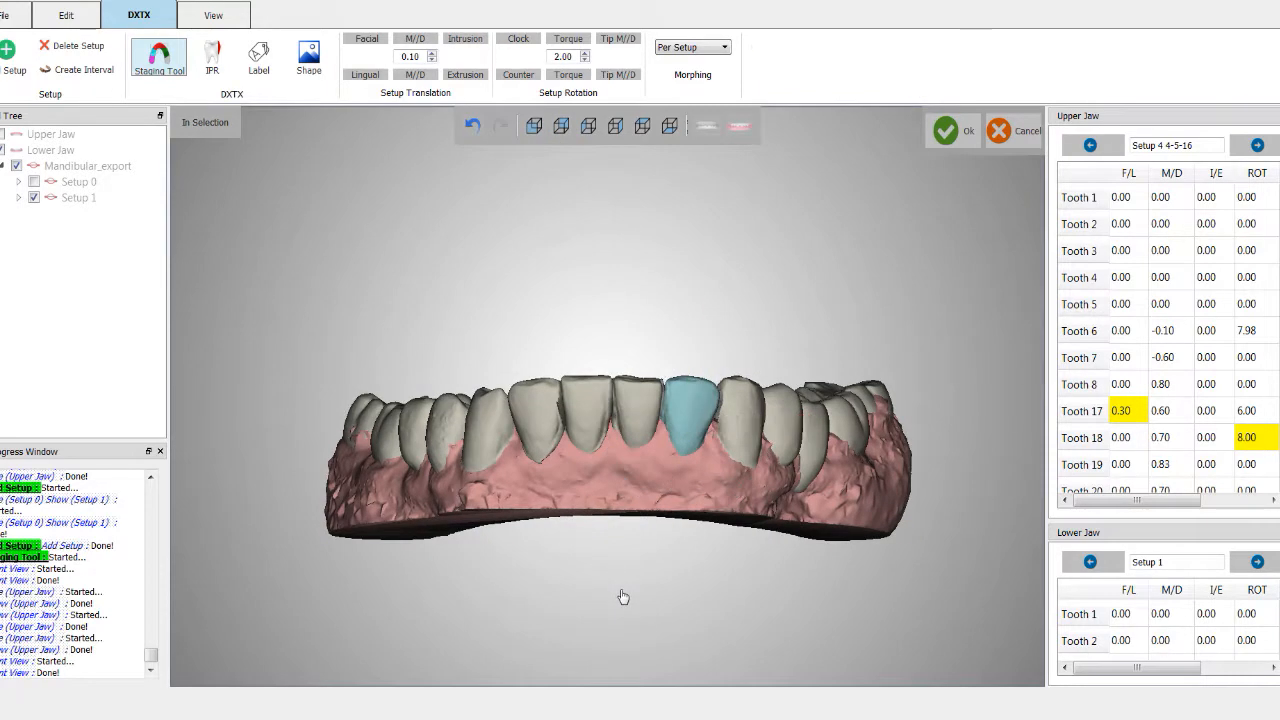
middle_drag(864, 461, 243, 463)
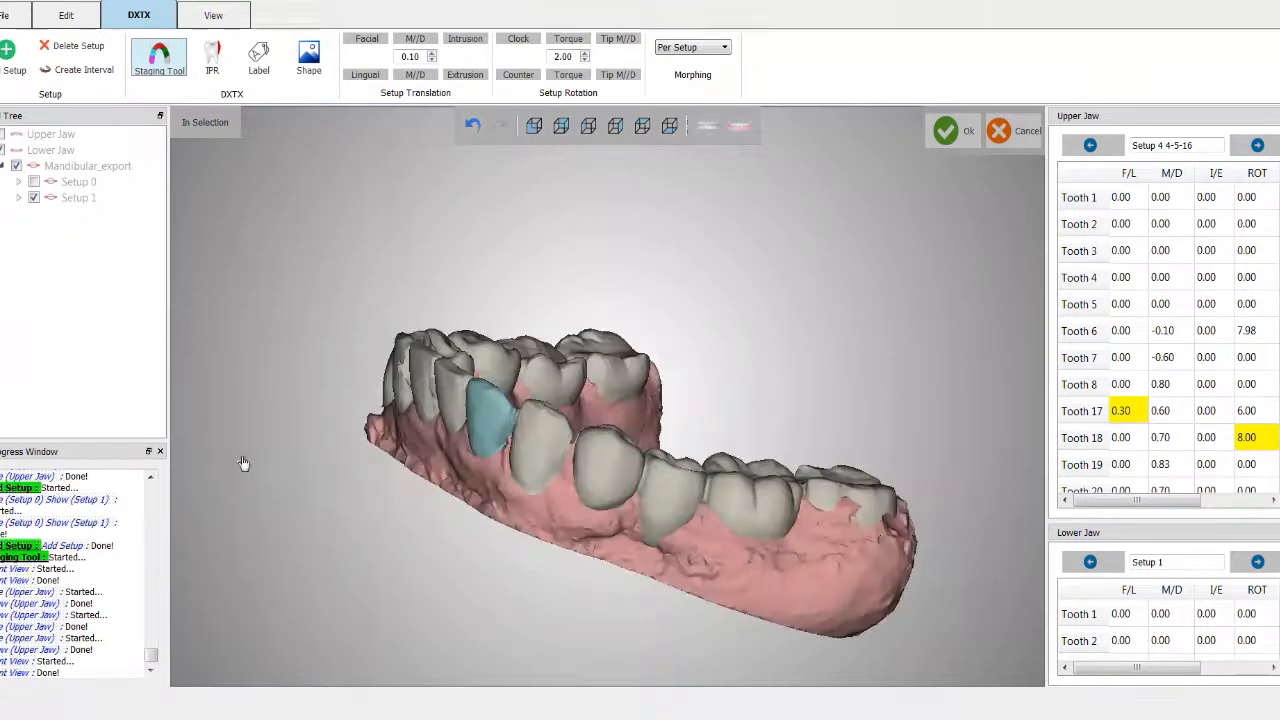
middle_drag(806, 543, 409, 330)
middle_drag(577, 265, 580, 369)
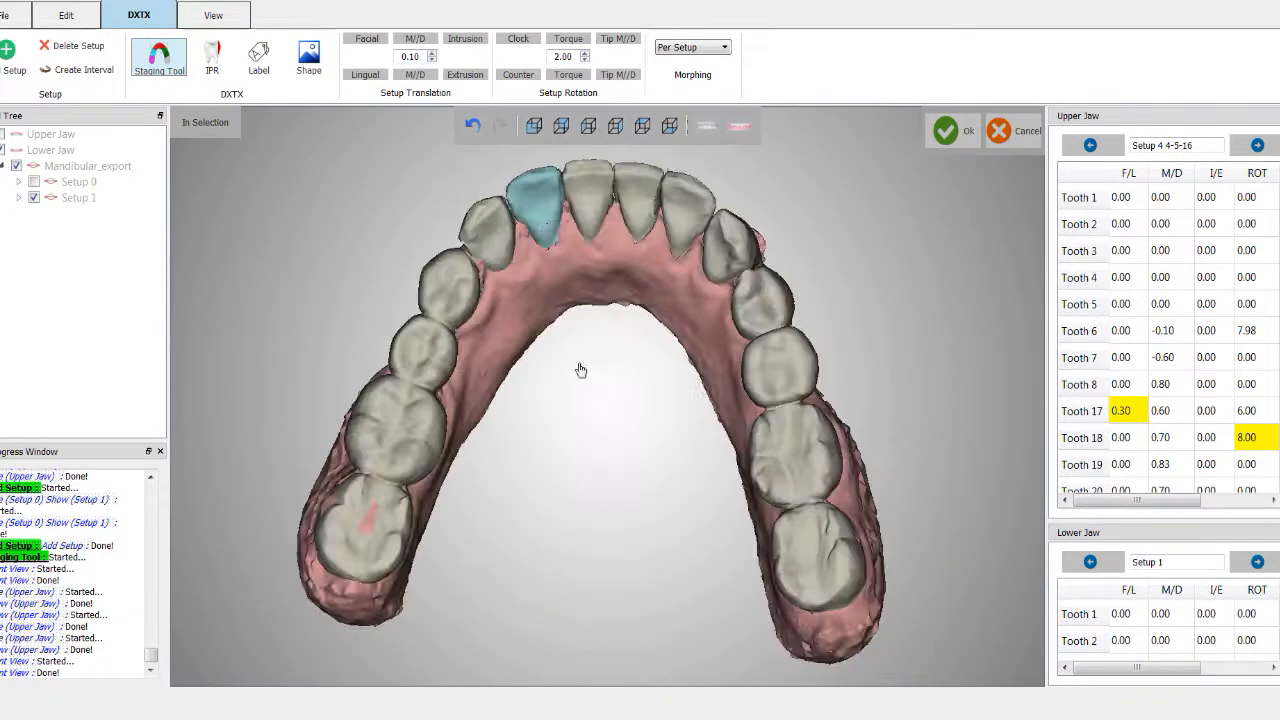
click(533, 126)
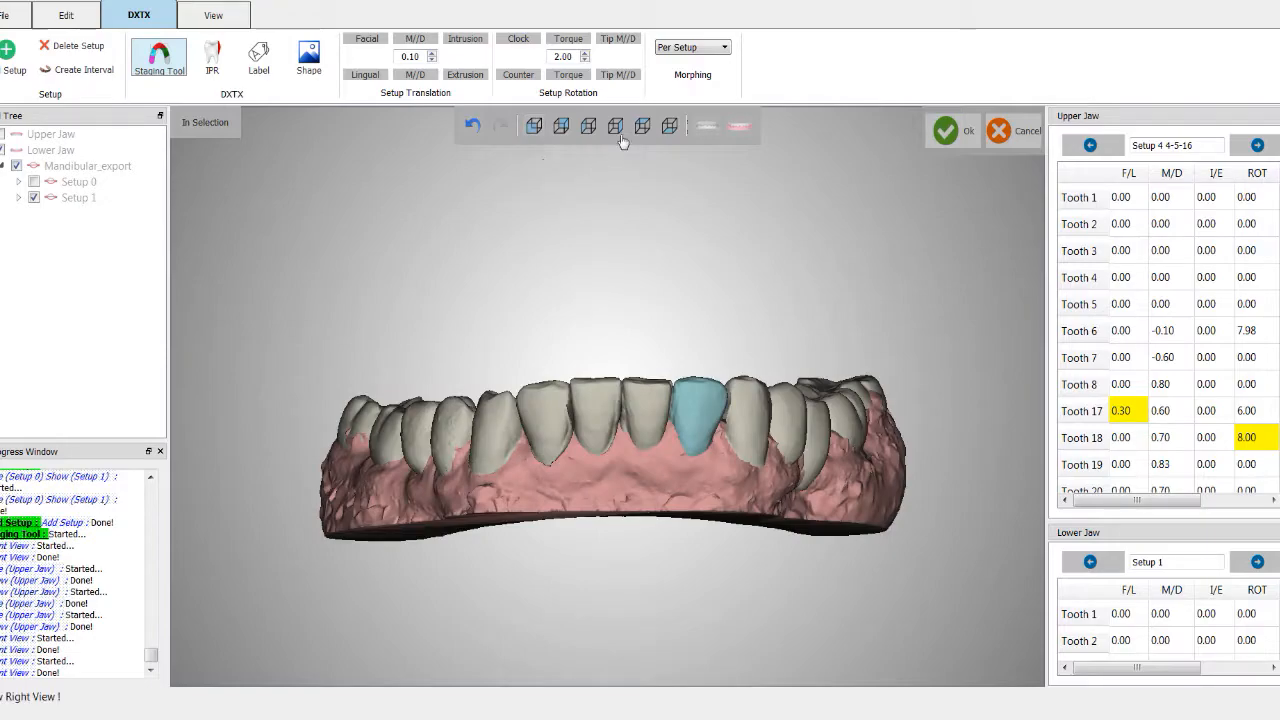
Step: Show the upper jaw to check the bite from several angles, and hide it again
click(706, 125)
middle_drag(475, 467, 752, 500)
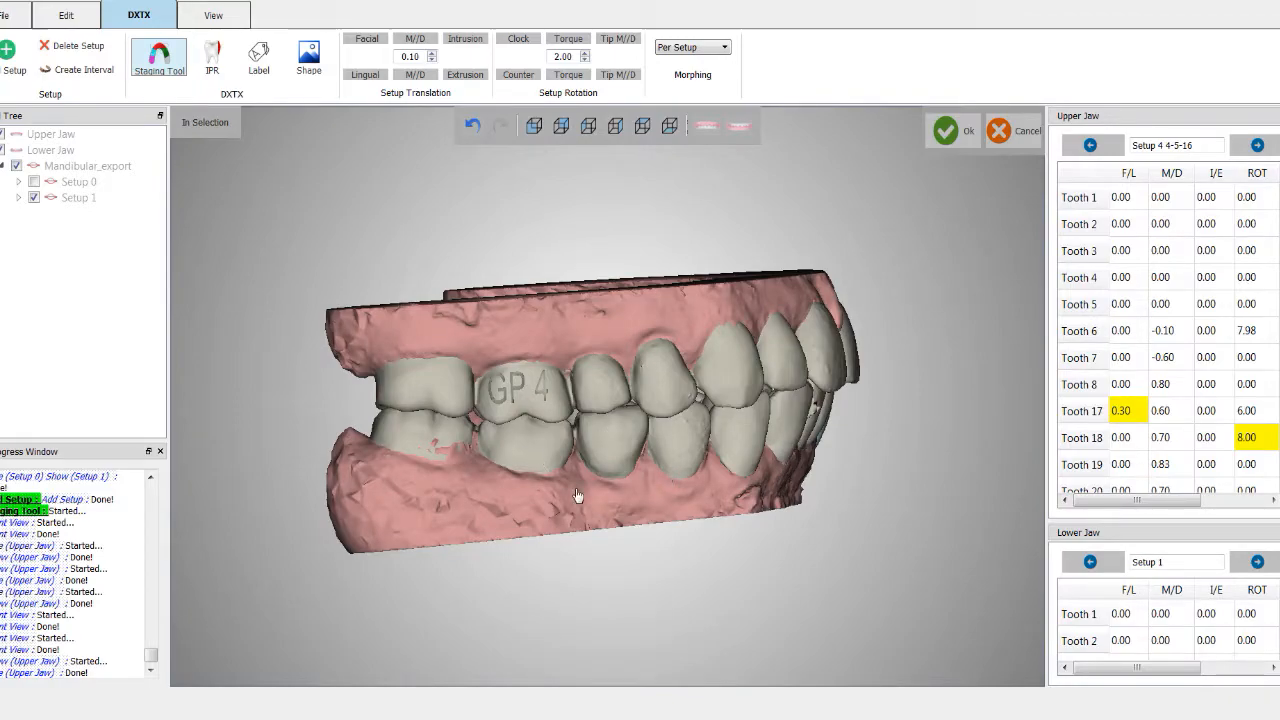
middle_drag(790, 460, 629, 371)
middle_drag(586, 330, 503, 376)
middle_drag(540, 328, 323, 503)
middle_drag(401, 416, 800, 455)
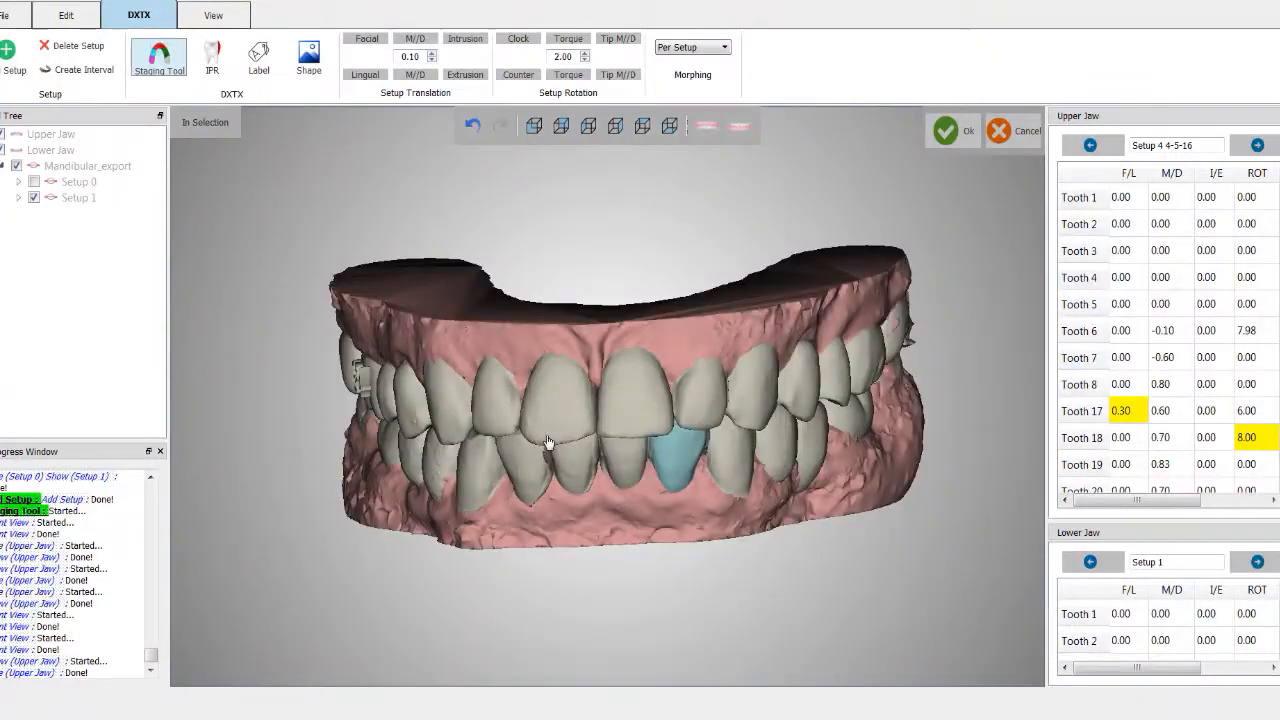
middle_drag(548, 442, 731, 321)
click(706, 125)
middle_drag(888, 459, 406, 510)
middle_drag(795, 508, 155, 480)
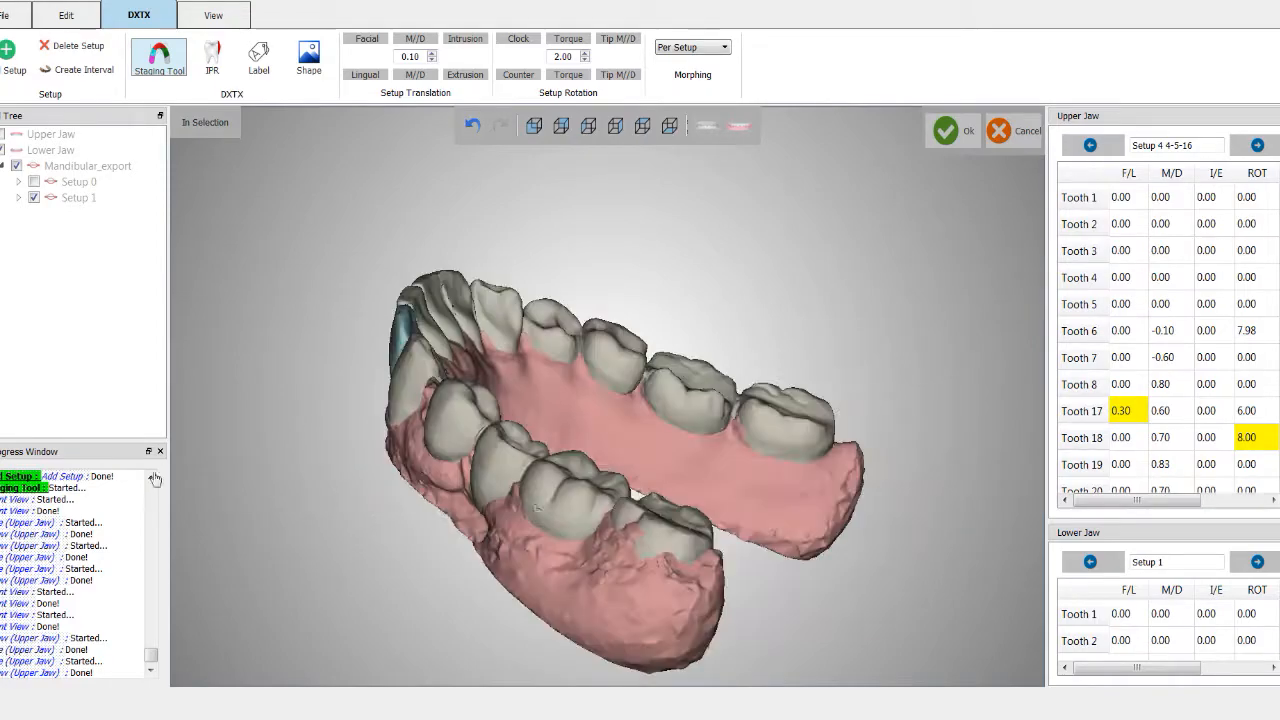
middle_drag(540, 506, 183, 488)
middle_drag(608, 505, 160, 592)
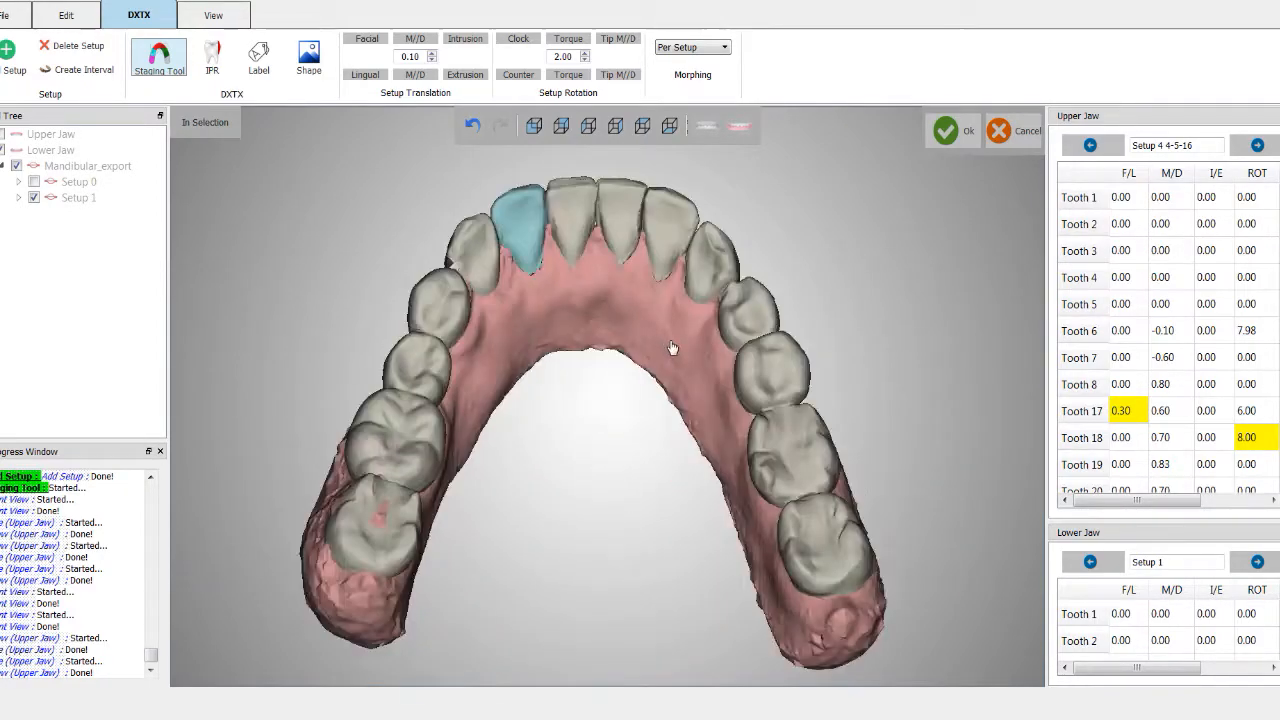
middle_drag(672, 348, 620, 607)
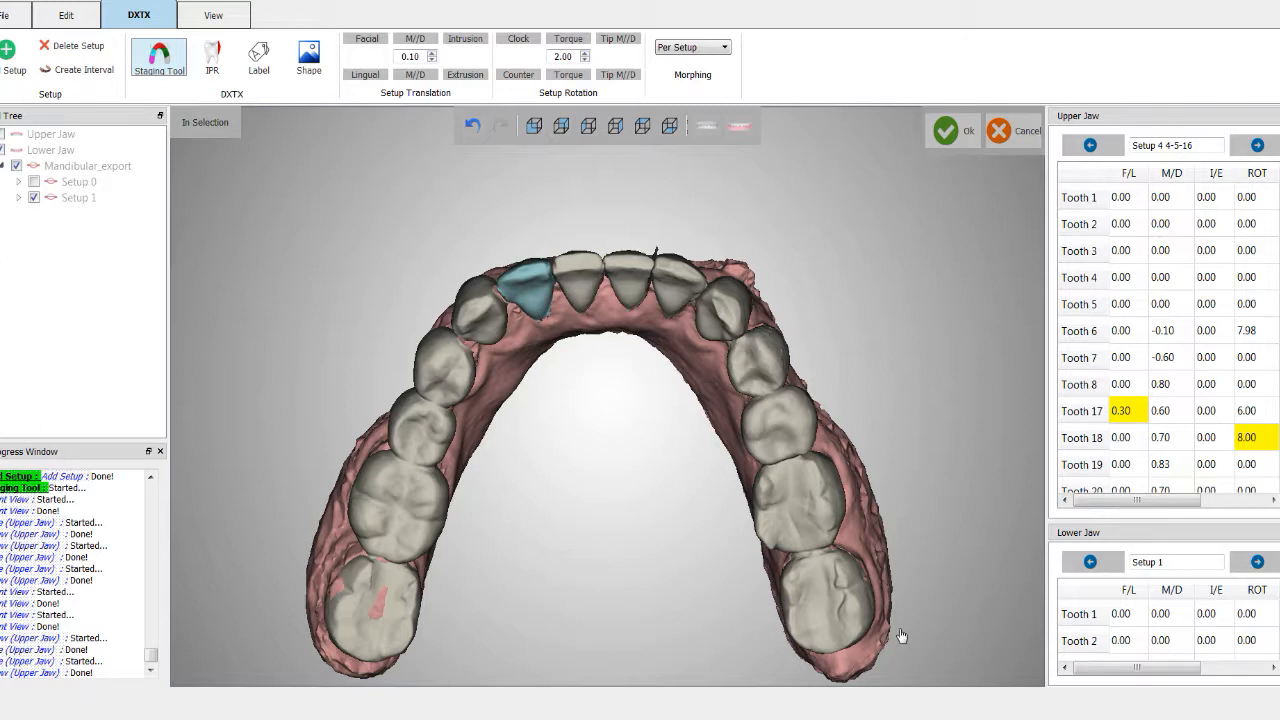
Step: Accept the Staging Tool changes and enlarge the lower-jaw movement table
click(946, 131)
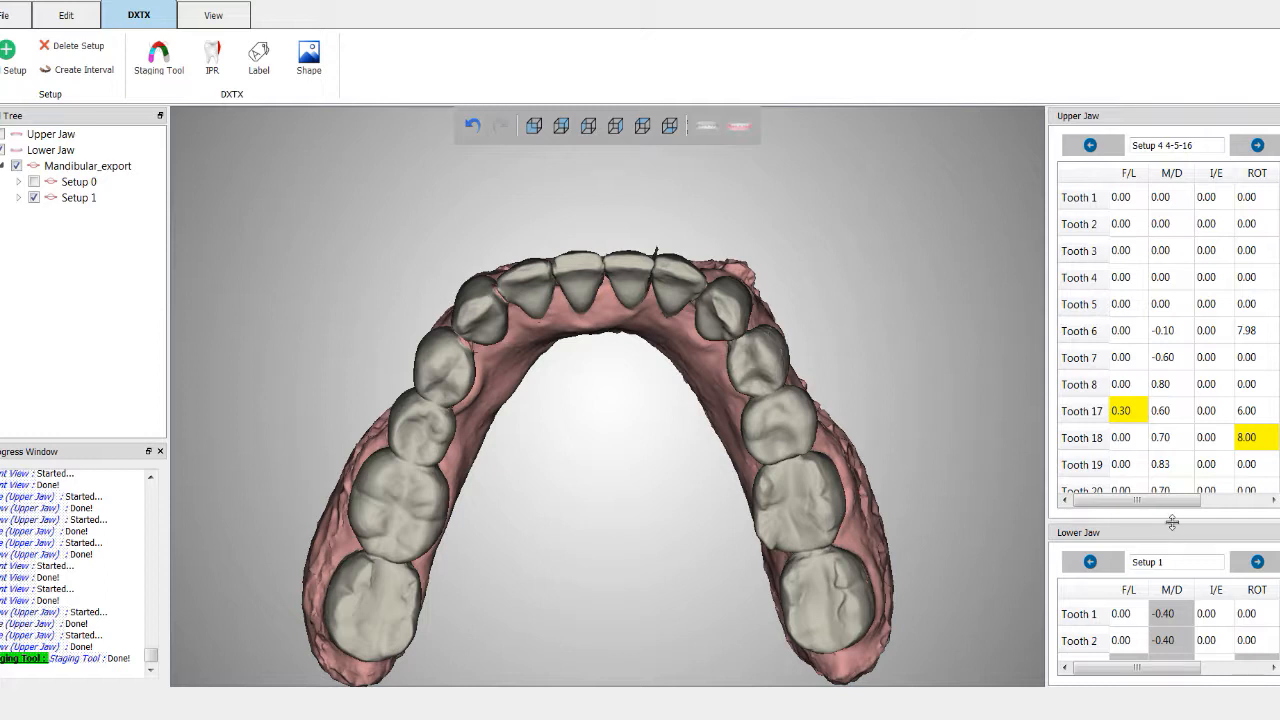
drag(1174, 520, 1176, 160)
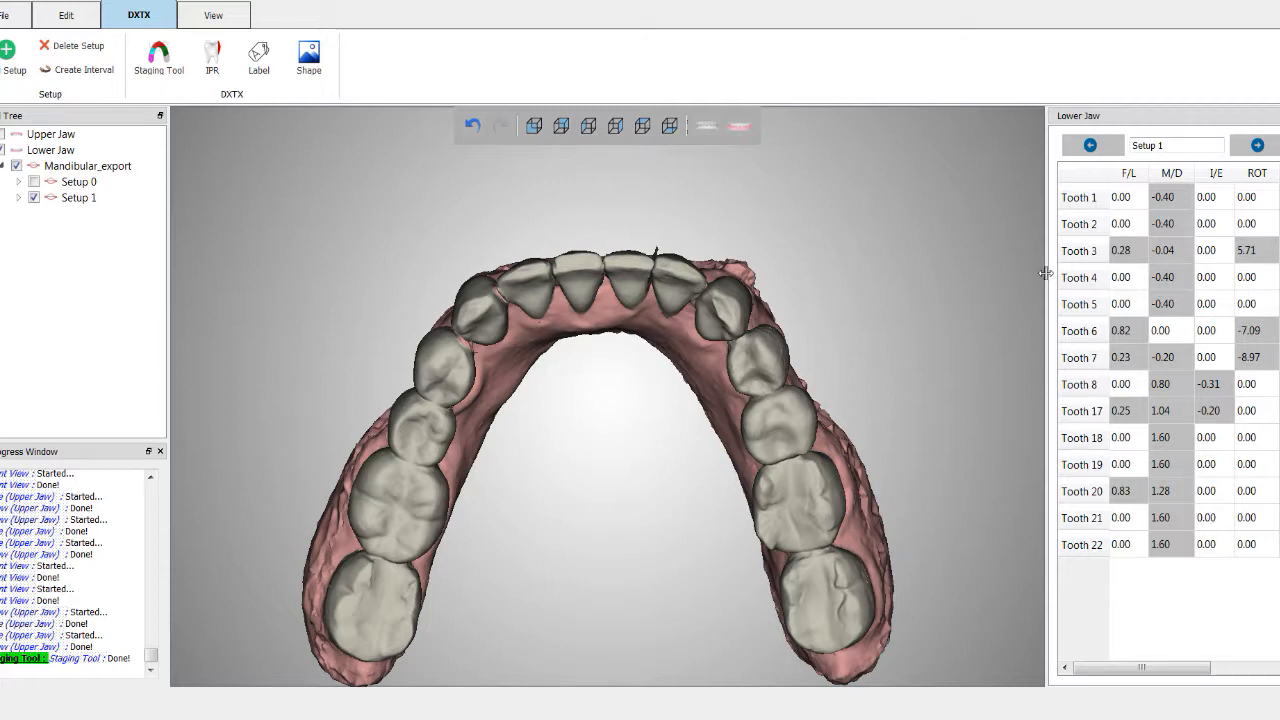
drag(1045, 273, 876, 272)
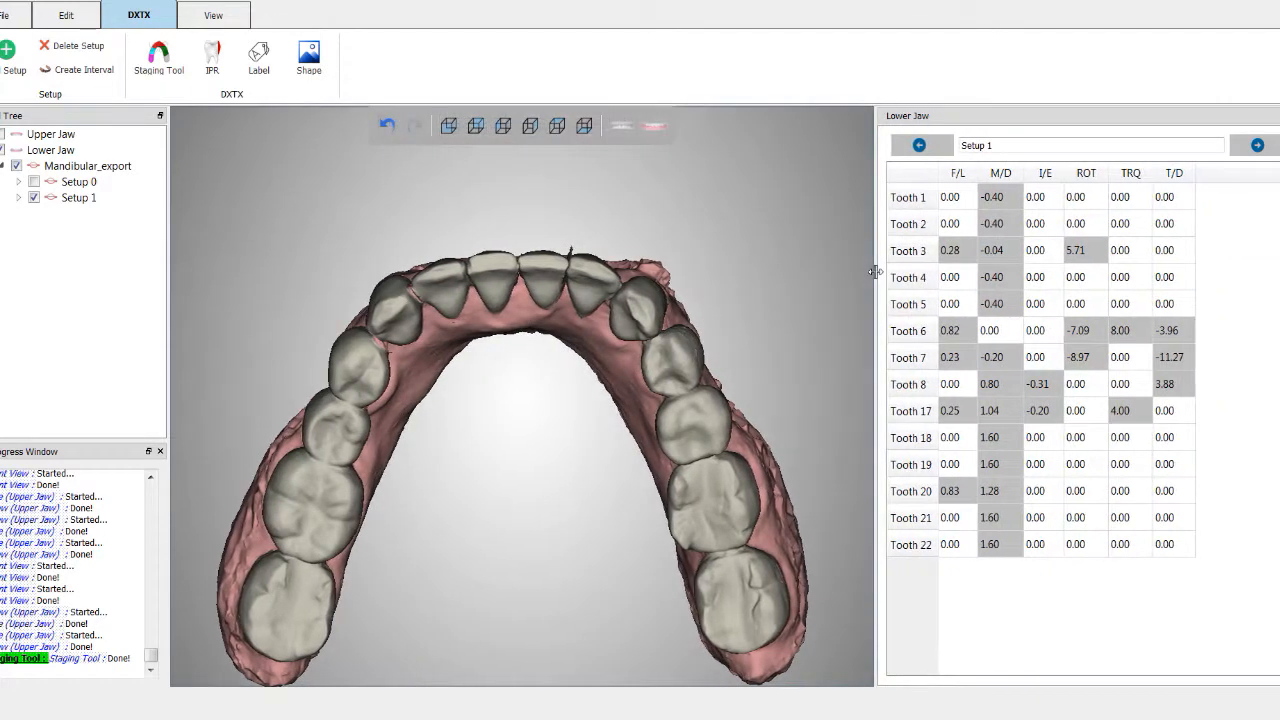
Step: Compare the lower jaw's movement values between Setup 0 and Setup 1
click(924, 150)
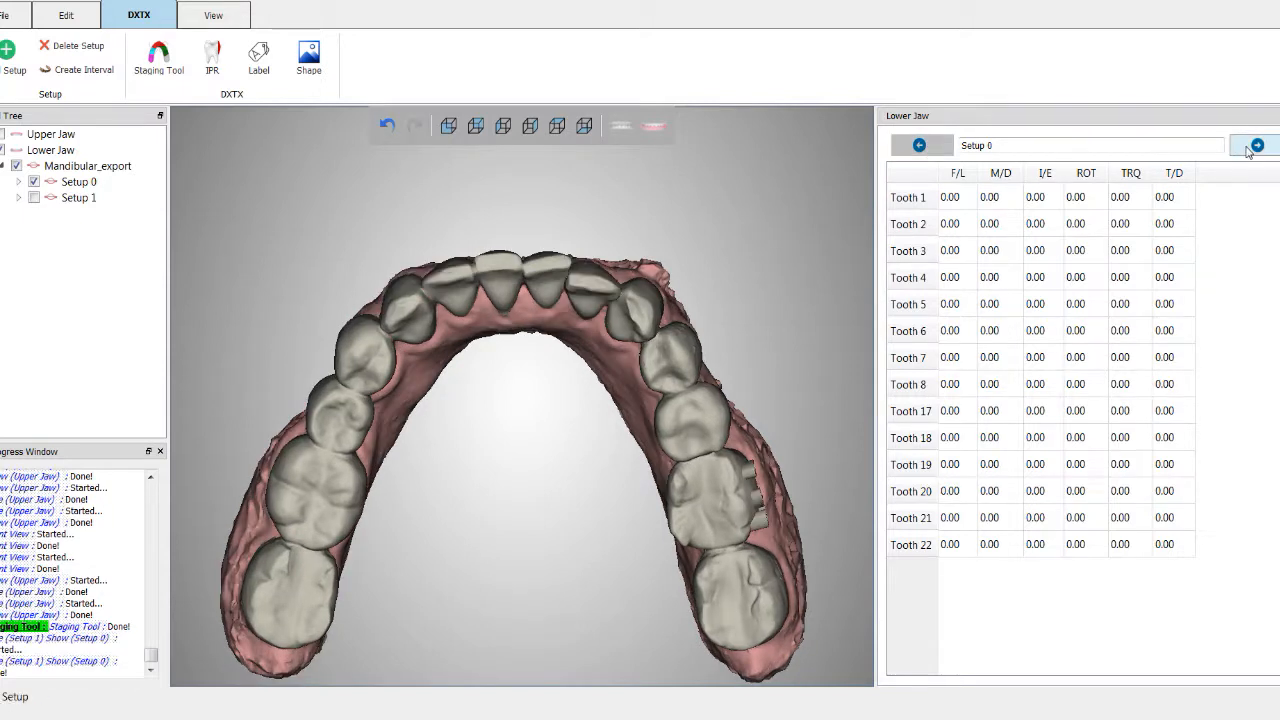
click(1250, 148)
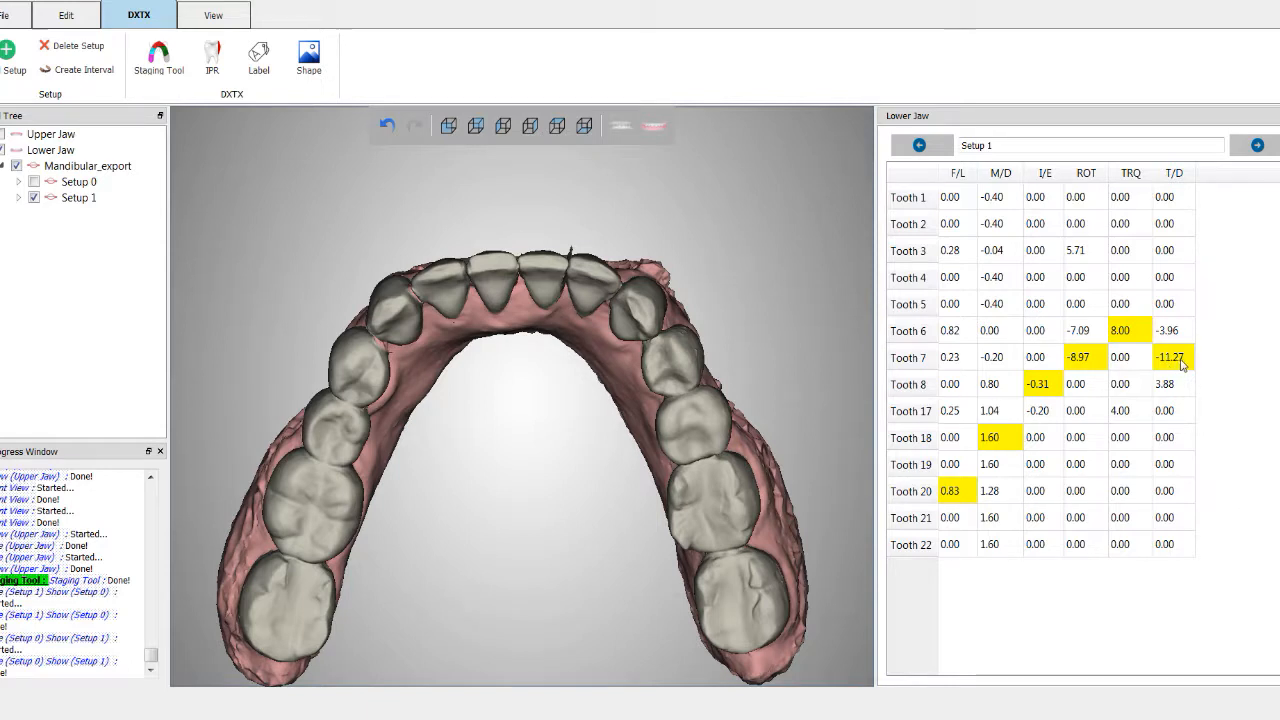
click(917, 350)
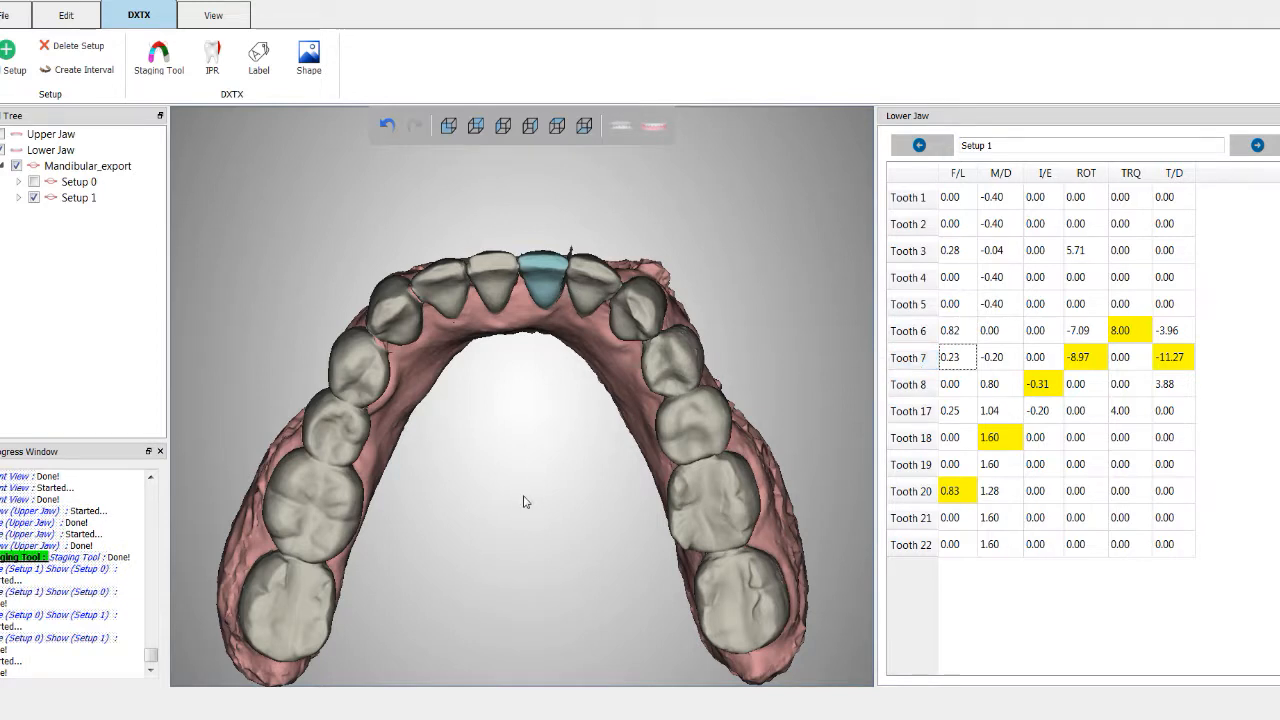
drag(549, 517, 563, 466)
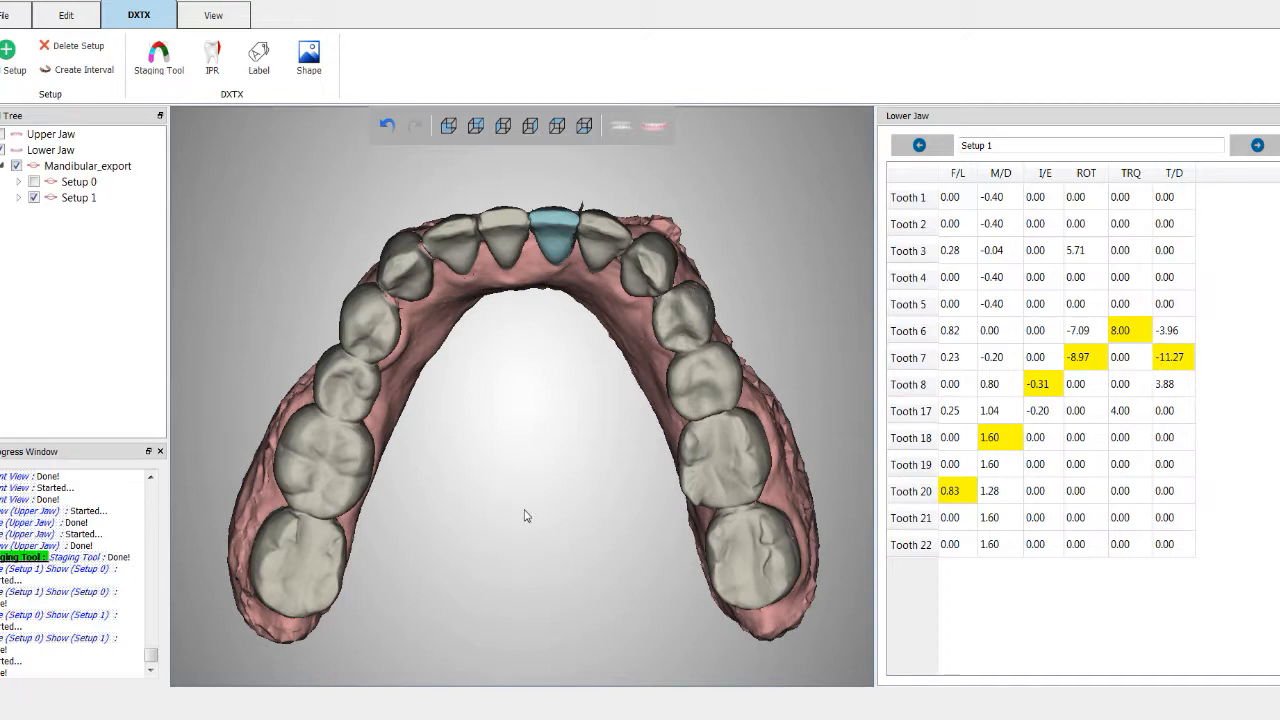
Step: Create intervals for the Lower Jaw, increasing the desired number of intervals
click(73, 72)
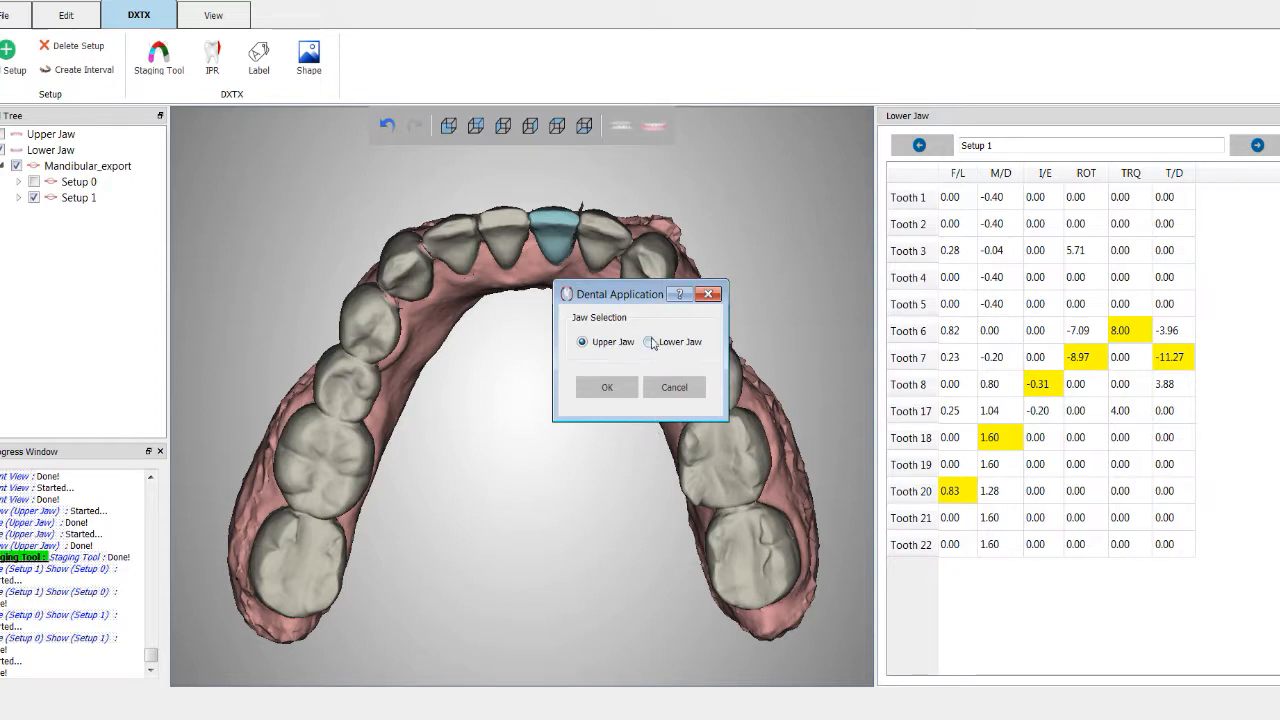
click(652, 342)
click(628, 387)
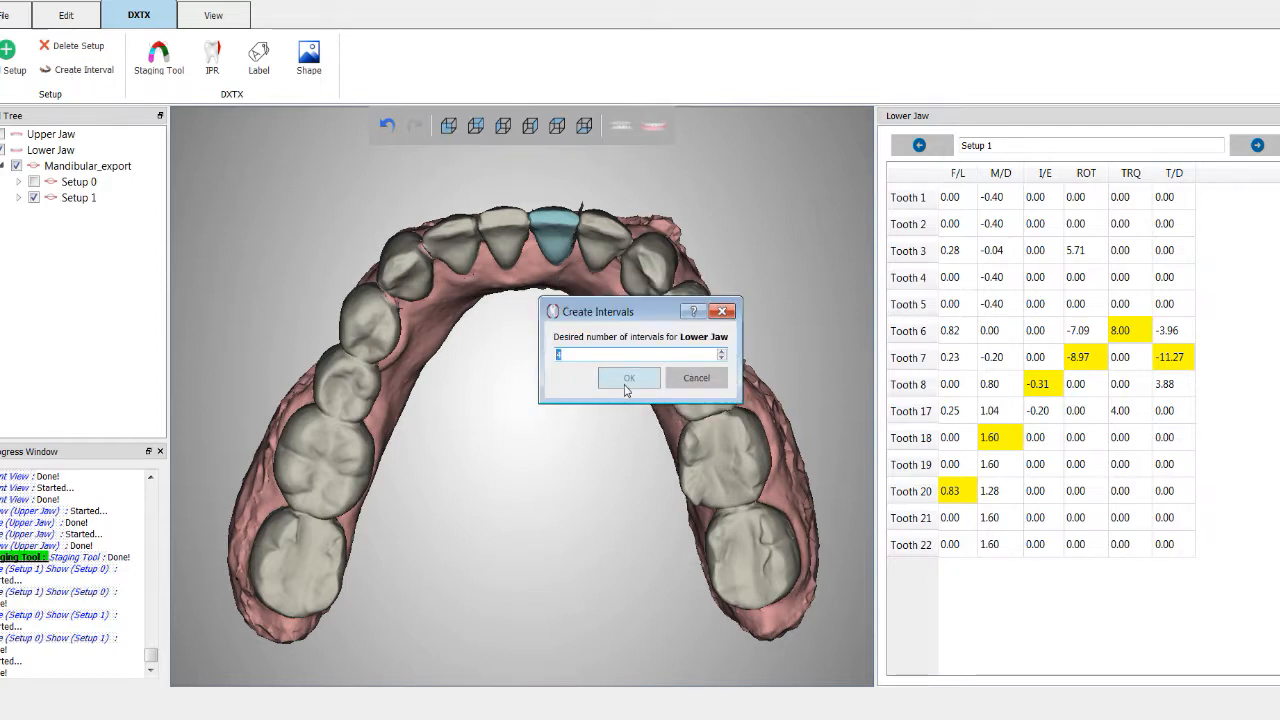
click(722, 352)
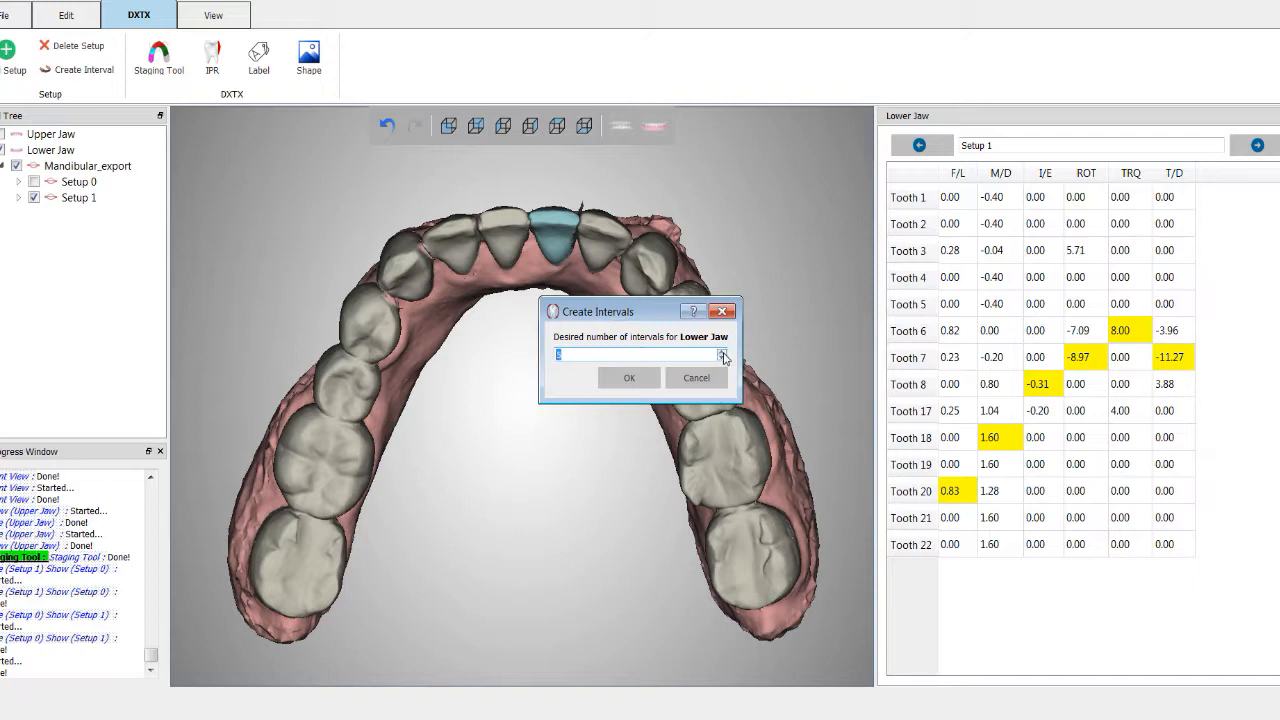
click(722, 352)
click(630, 379)
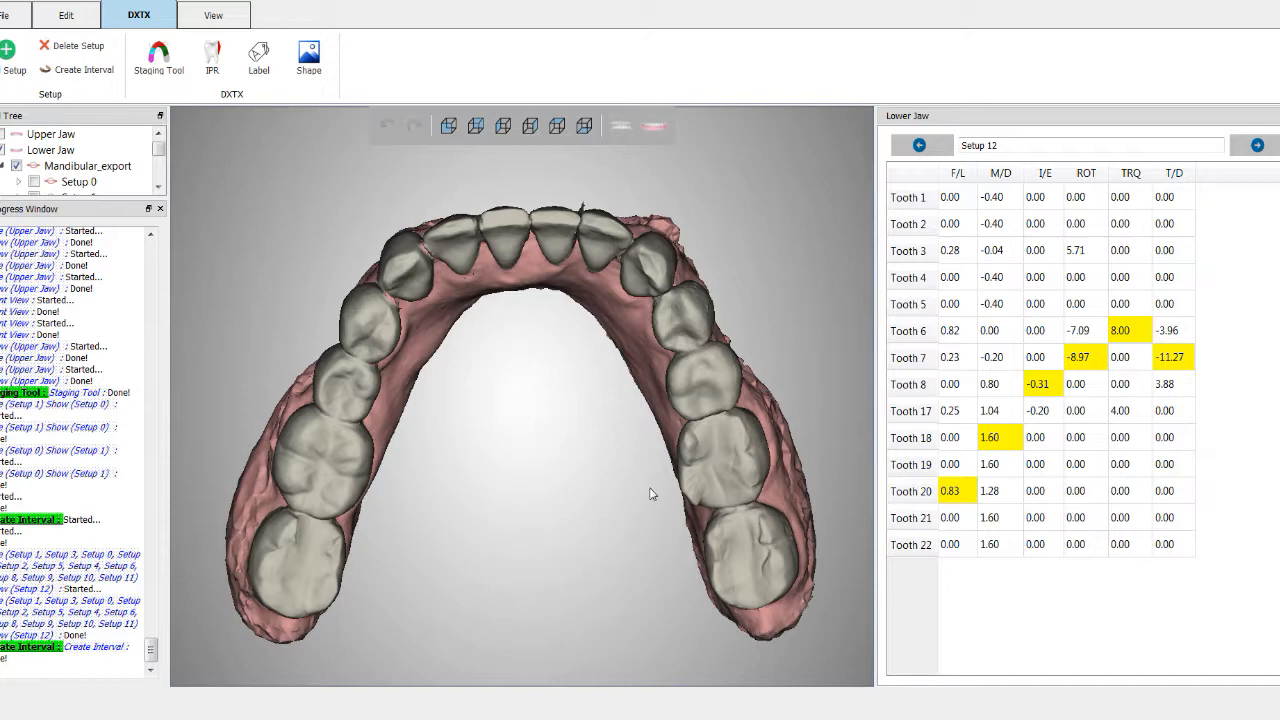
Step: Browse the first, initial and final generated lower-jaw setups and zoom the arch
click(919, 145)
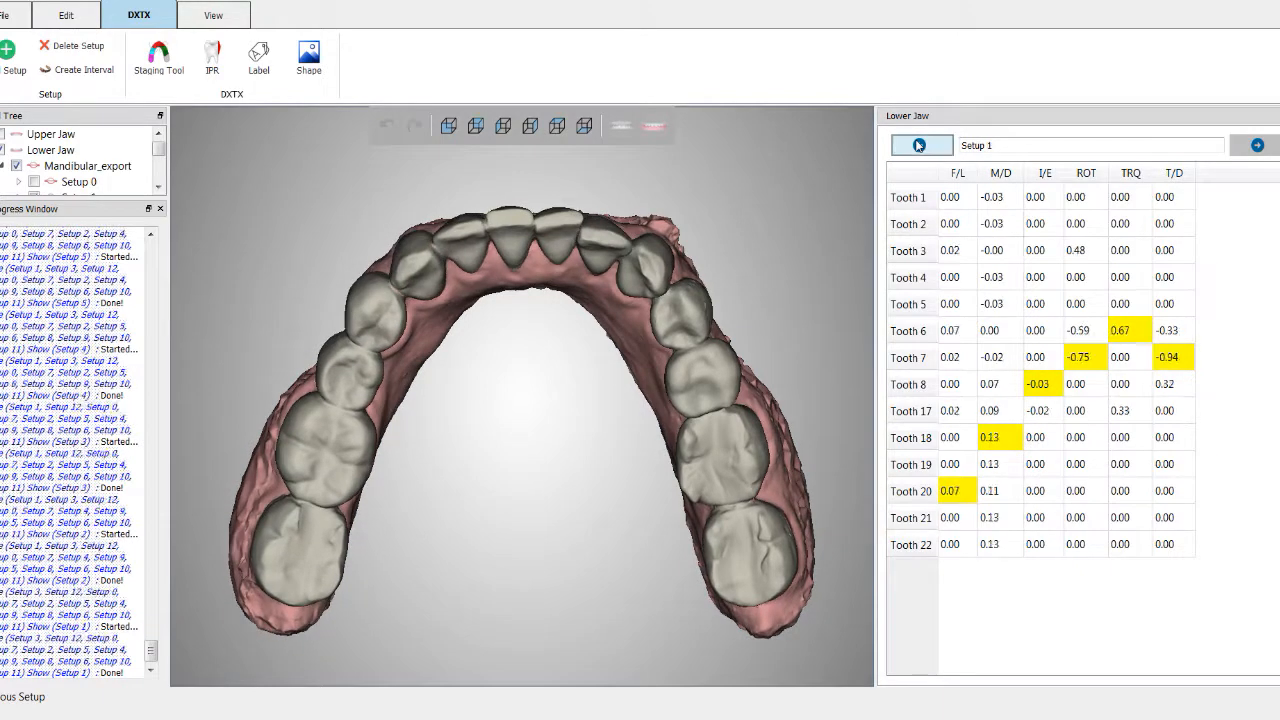
click(919, 145)
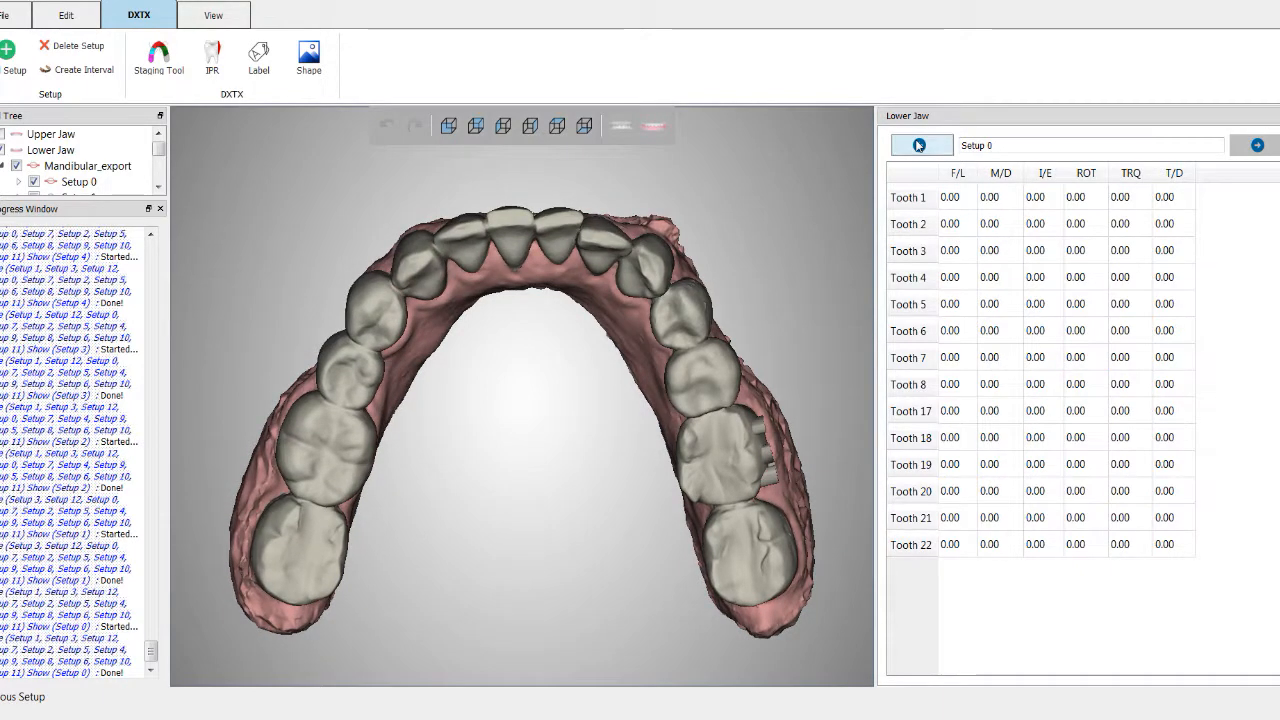
click(1243, 150)
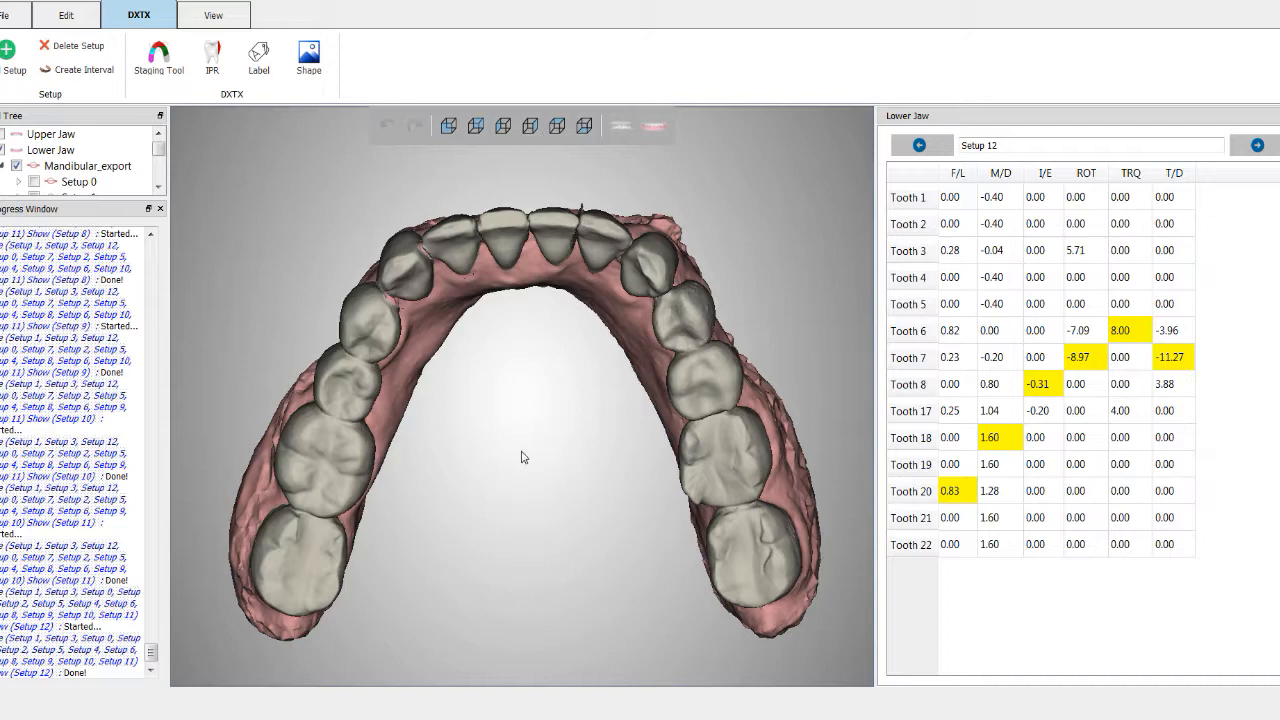
scroll(518, 427, up, 2)
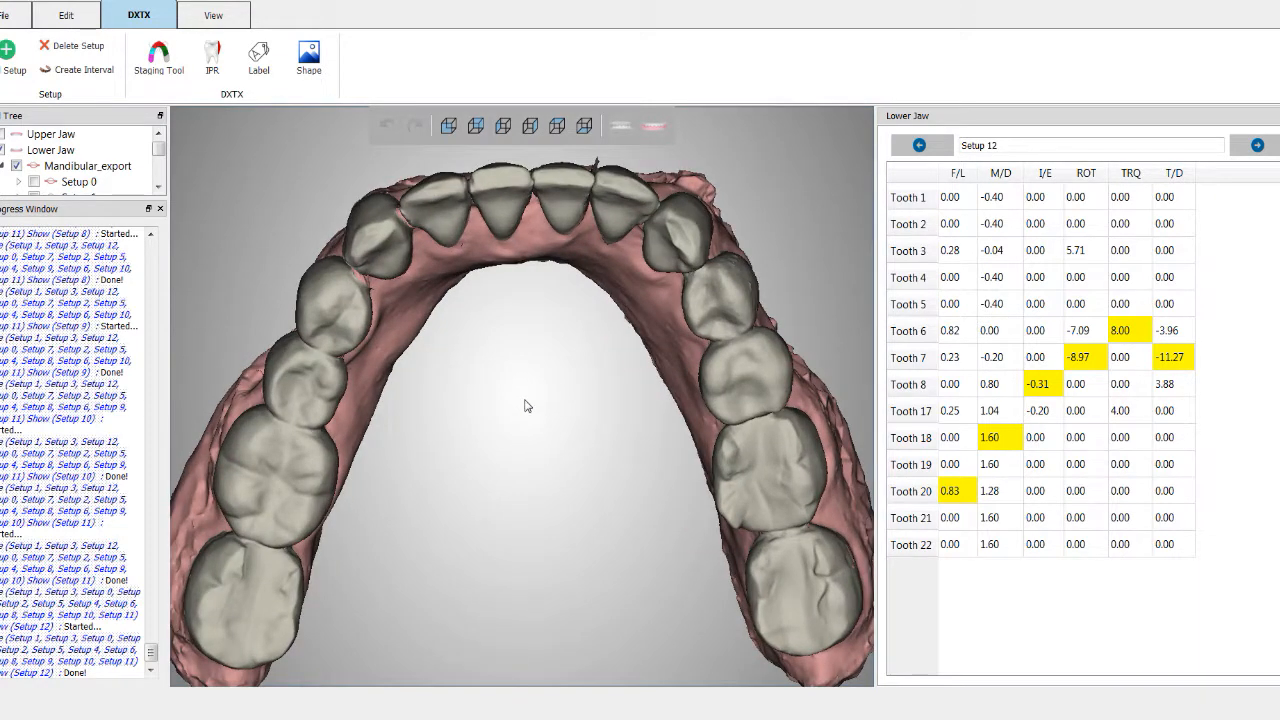
middle_drag(528, 401, 516, 470)
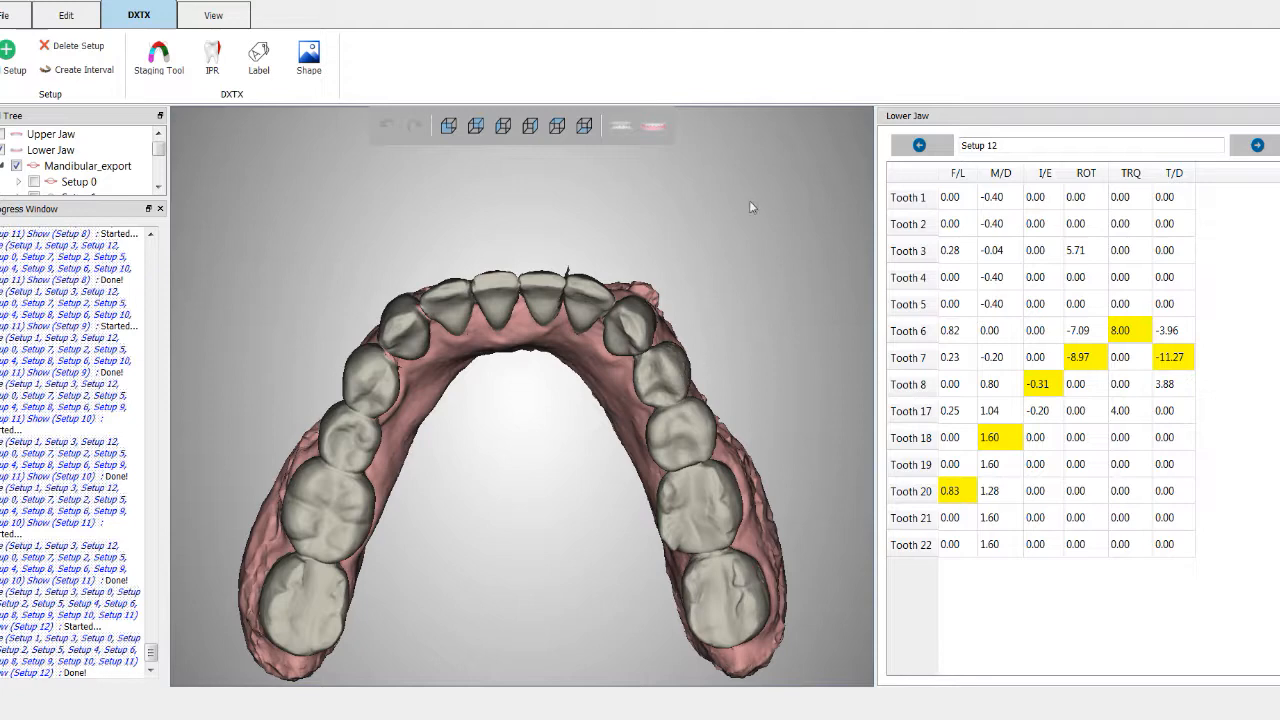
scroll(782, 215, down, 2)
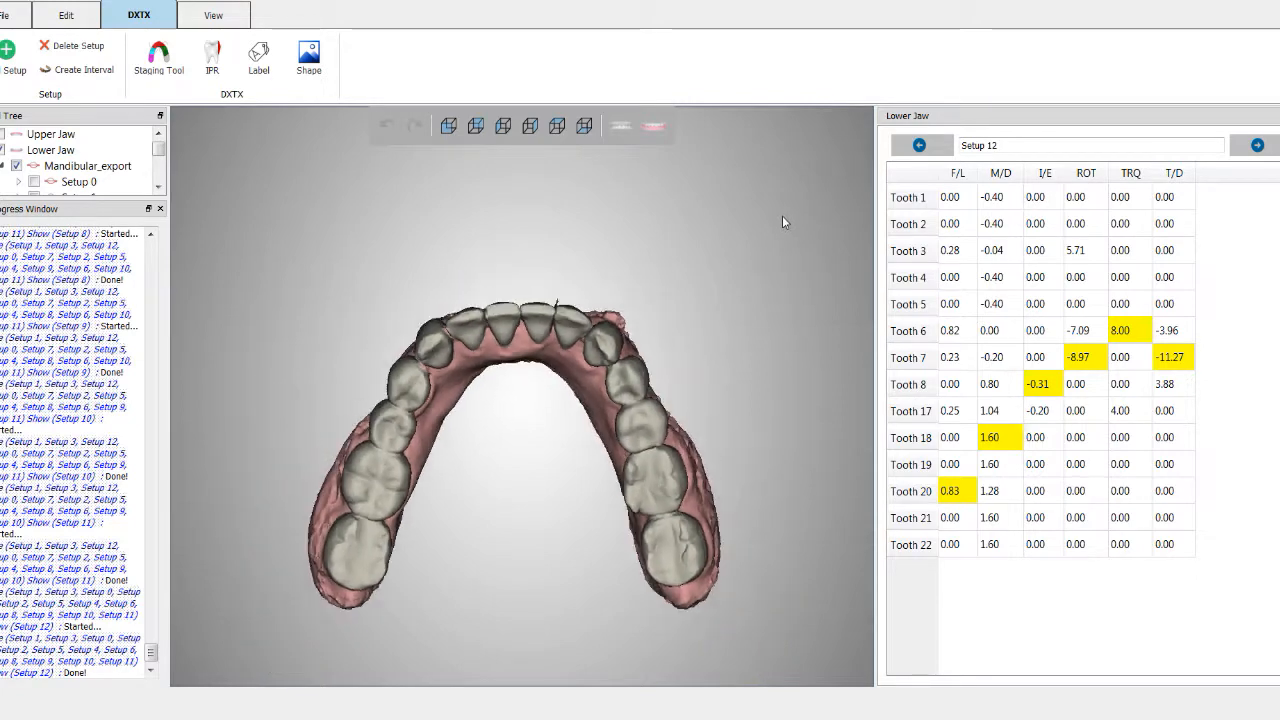
Step: Step backward through the lower-jaw setups to Setup 0 and forward to Setup 1
click(919, 147)
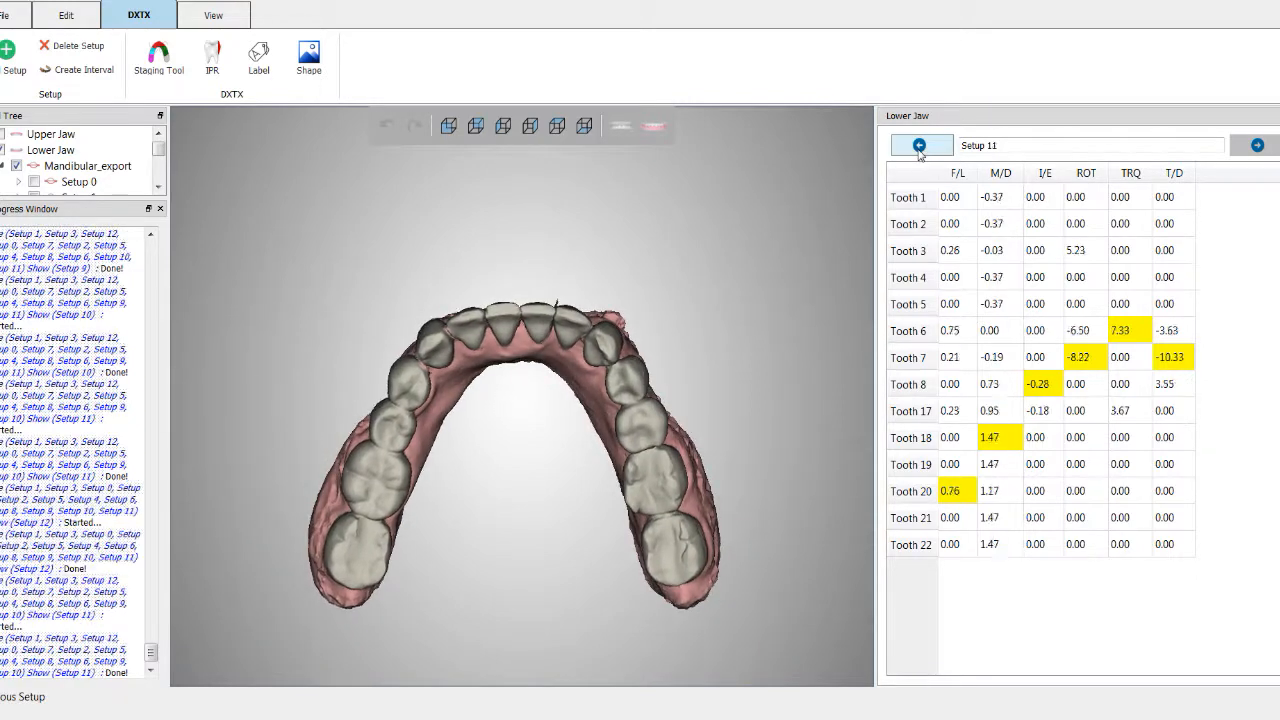
click(919, 147)
click(919, 147)
click(919, 147)
click(919, 147)
click(919, 147)
click(919, 147)
click(919, 147)
click(919, 147)
click(919, 147)
click(919, 147)
click(919, 147)
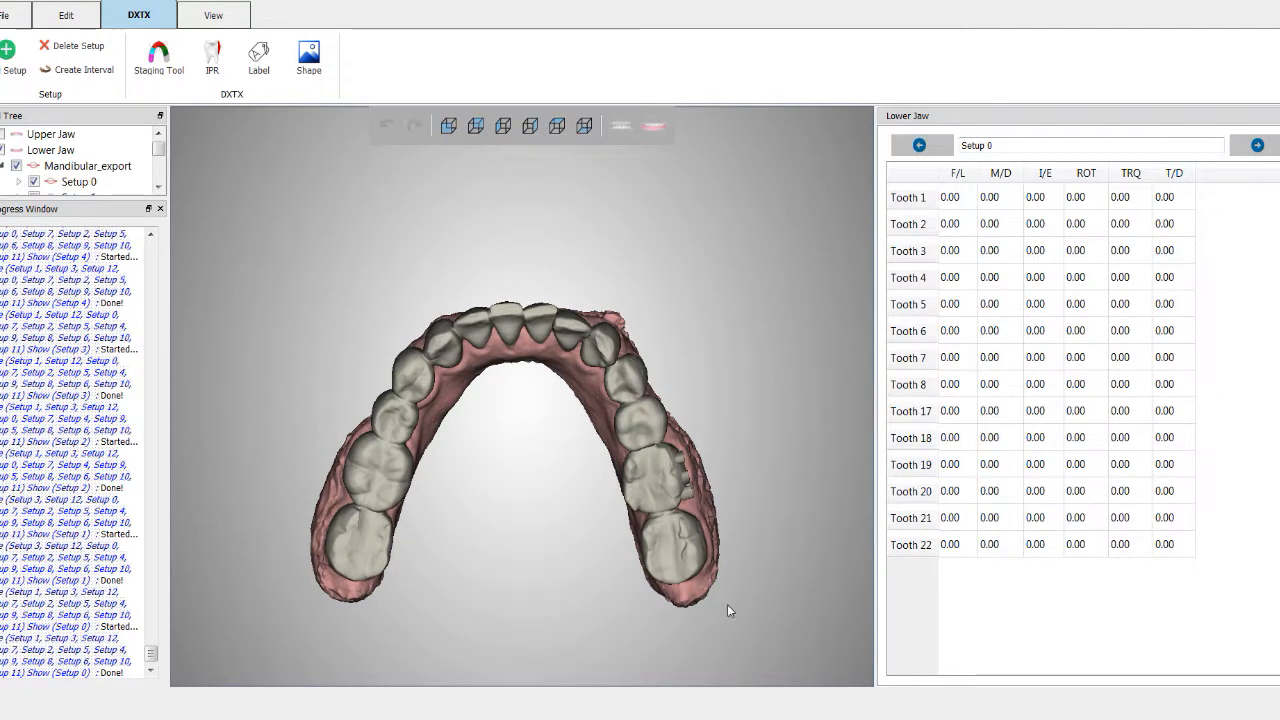
click(1257, 145)
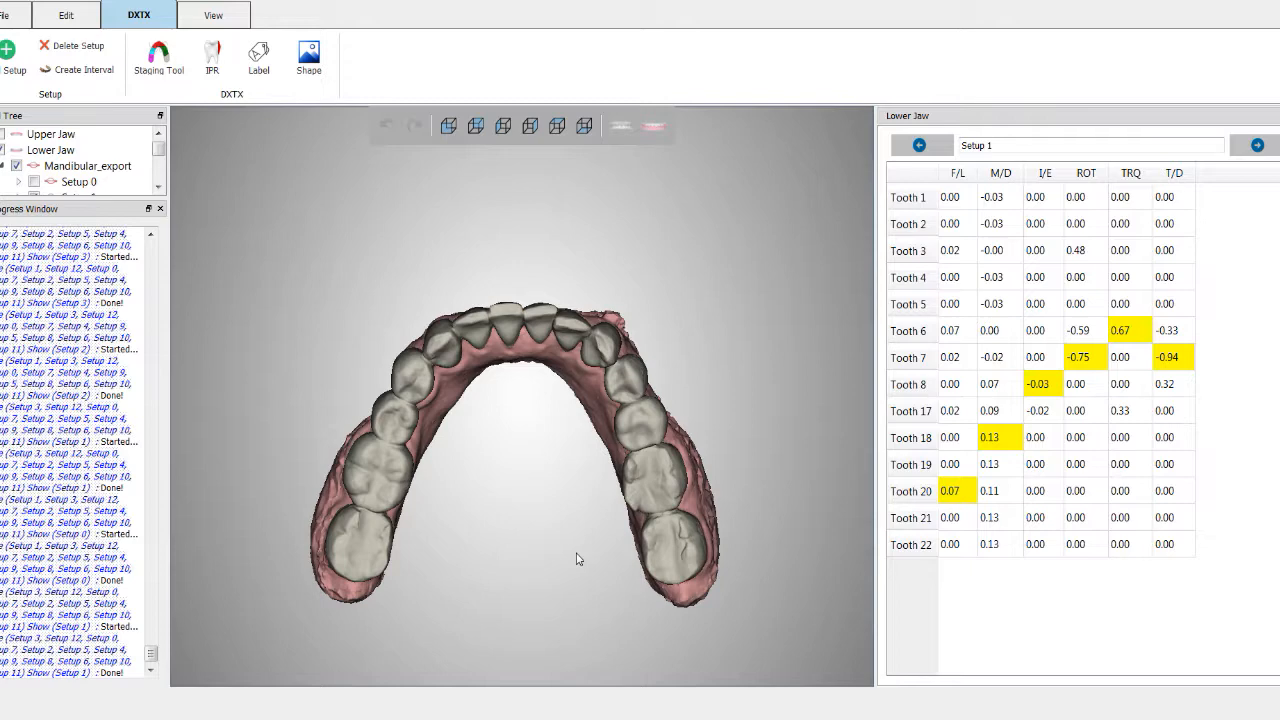
middle_drag(556, 488, 548, 416)
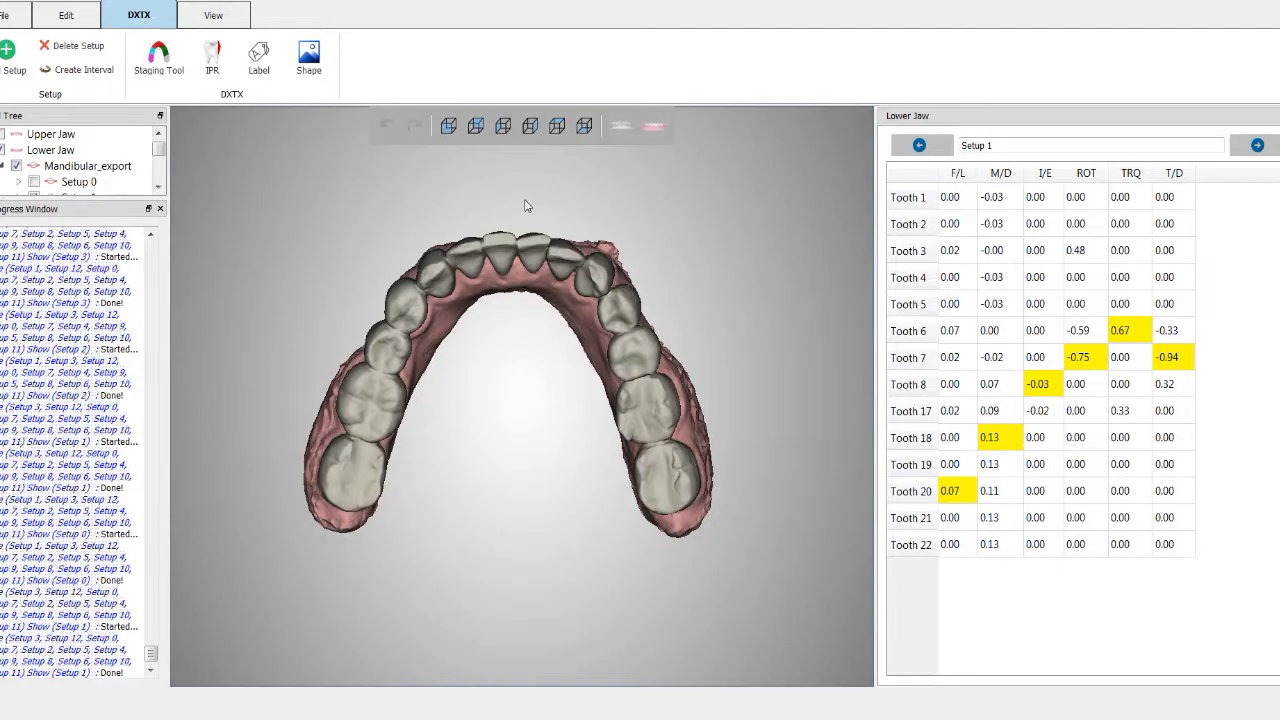